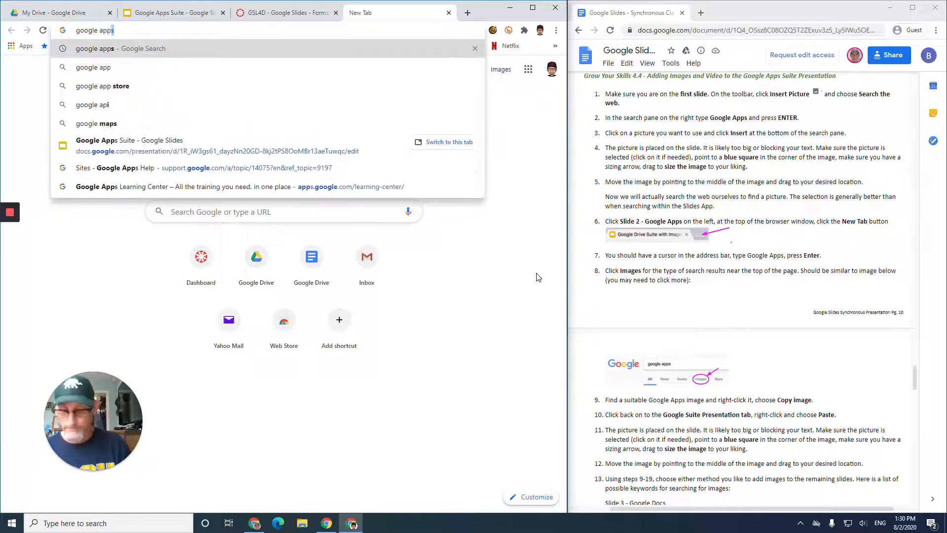
Search the web for google apps images and copy the picture of app icons arranged around the Google logo
{"action": "key", "text": "Return"}
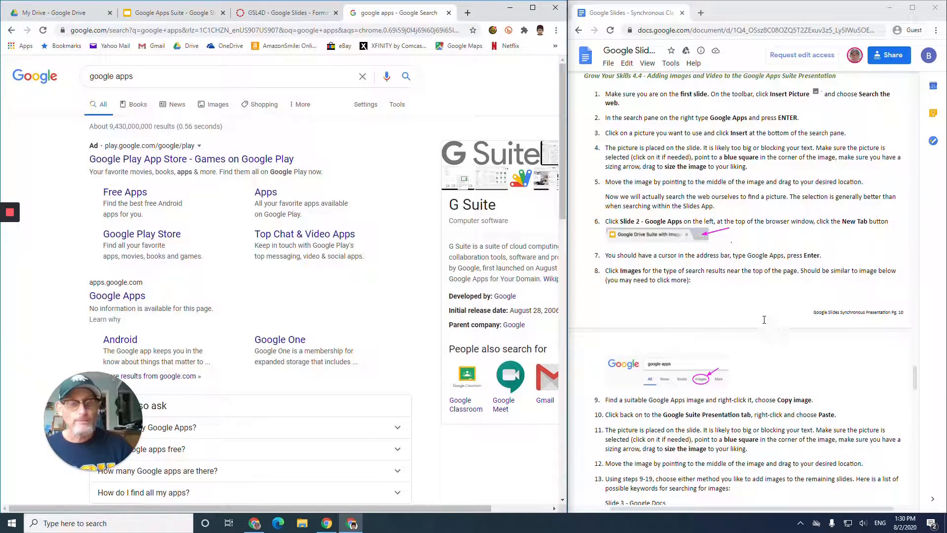
{"action": "scroll", "coordinate": [770, 321], "scroll_direction": "down", "scroll_amount": 3}
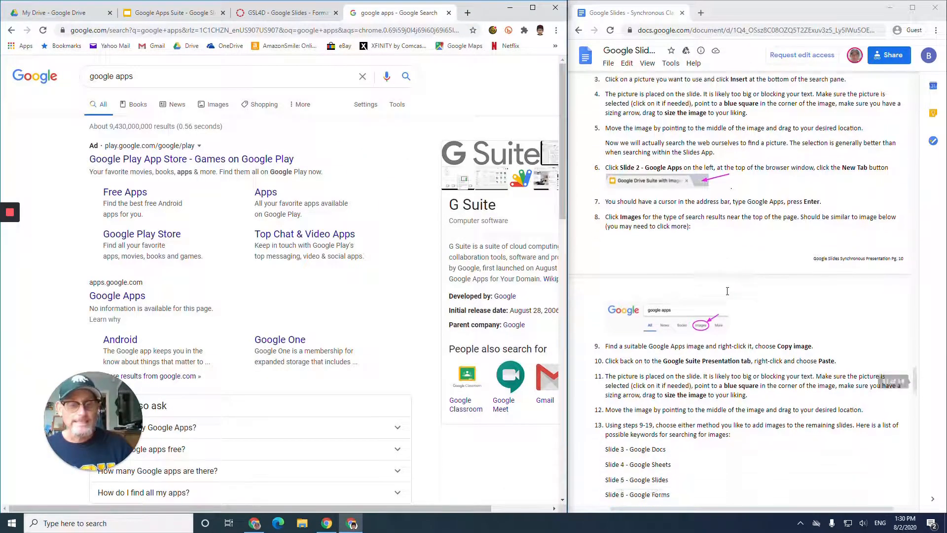
{"action": "left_click", "coordinate": [214, 107]}
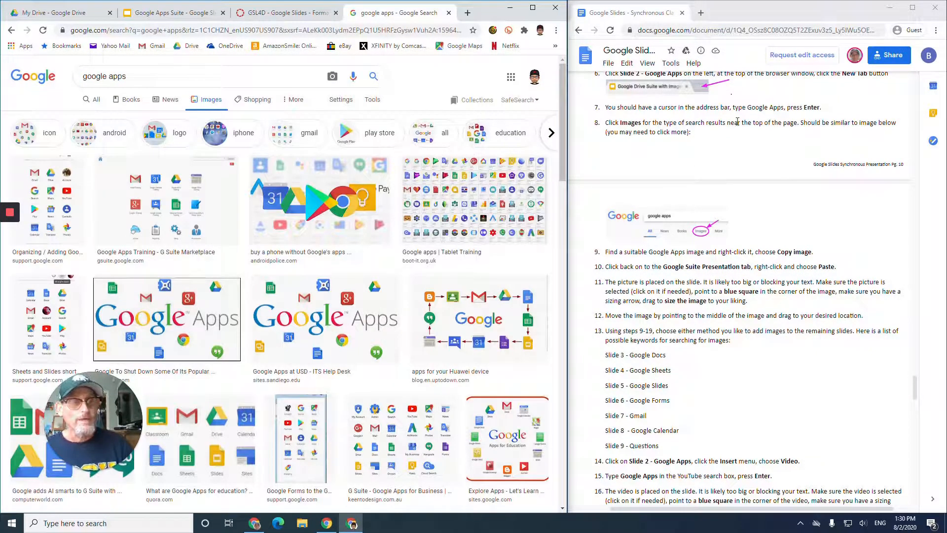
{"action": "scroll", "coordinate": [675, 187], "scroll_direction": "down", "scroll_amount": 3}
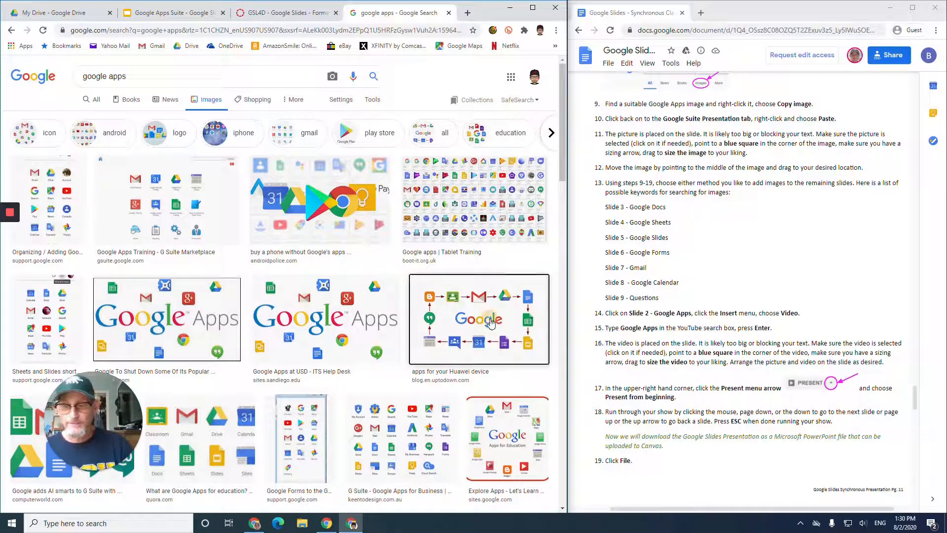
{"action": "right_click", "coordinate": [491, 323]}
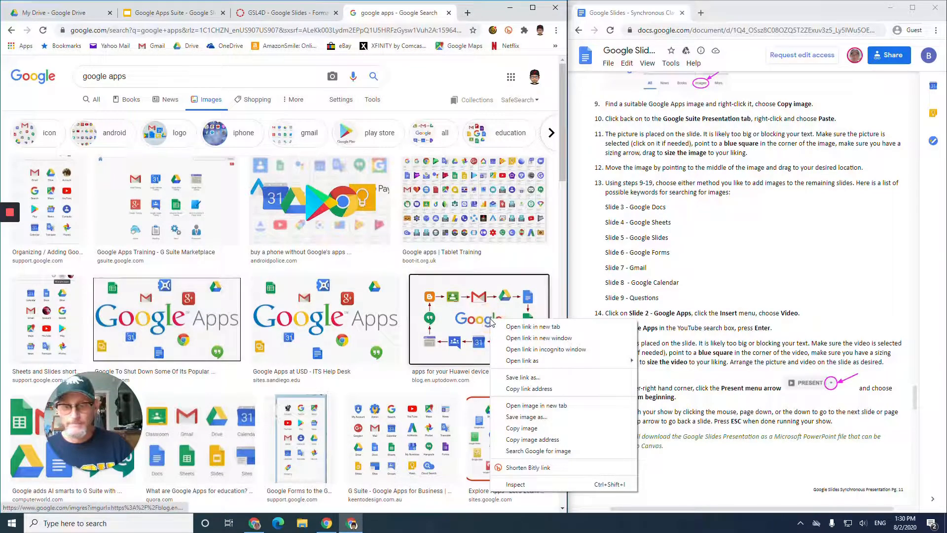
{"action": "left_click", "coordinate": [541, 429]}
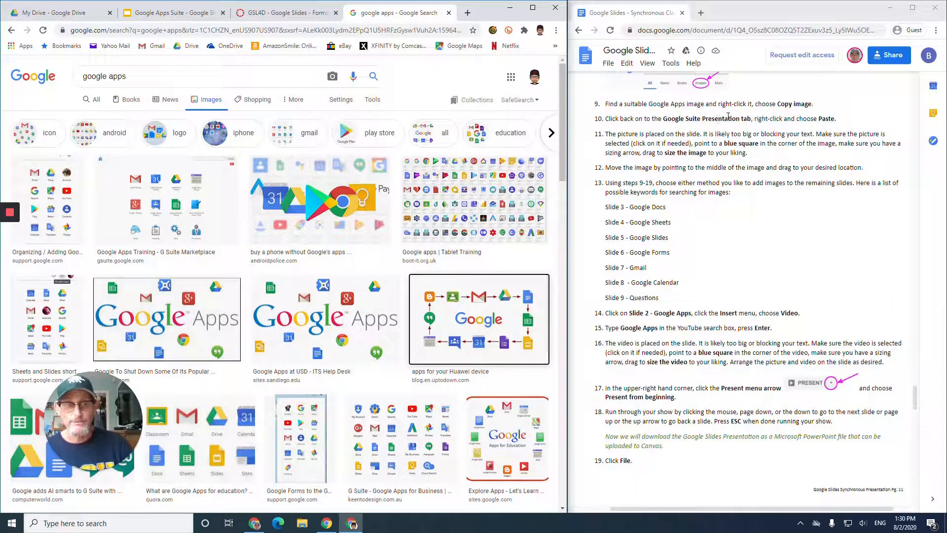
Paste the copied picture onto the Google Apps slide of the presentation and move it to the right of the app list
{"action": "left_click", "coordinate": [175, 15]}
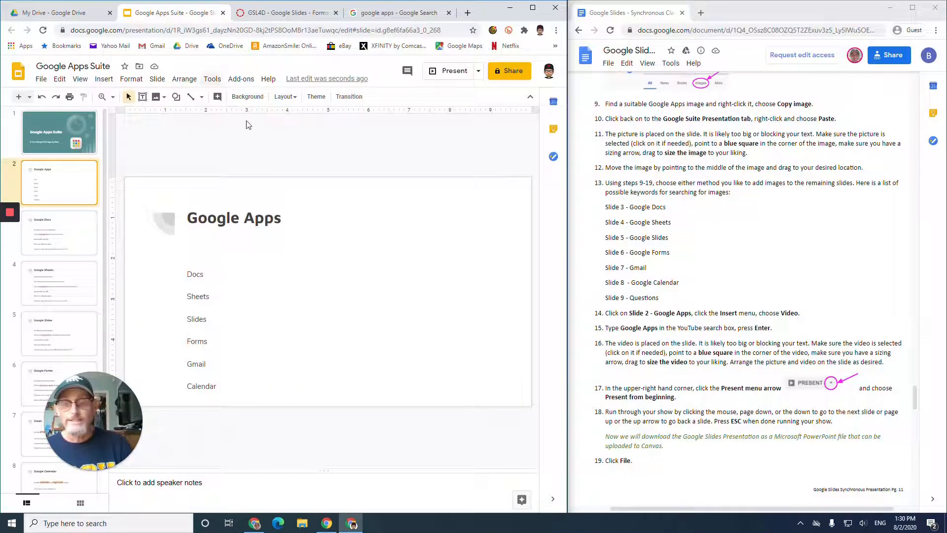
{"action": "right_click", "coordinate": [424, 316]}
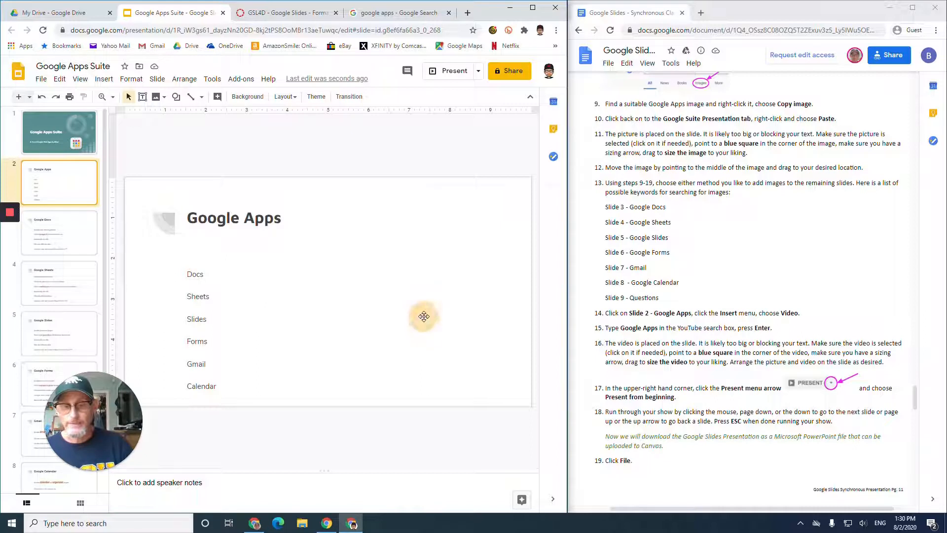
{"action": "left_click", "coordinate": [455, 230]}
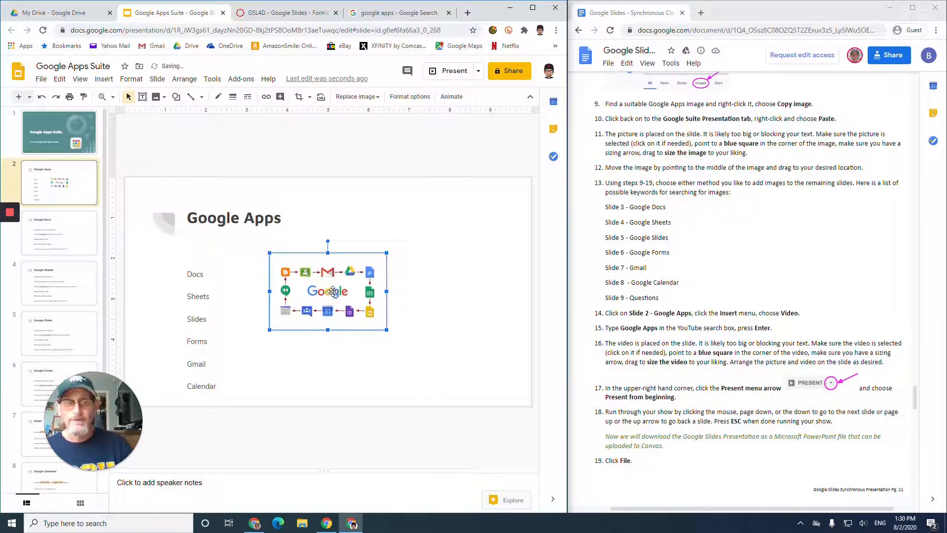
{"action": "left_click_drag", "start_coordinate": [333, 291], "coordinate": [404, 310]}
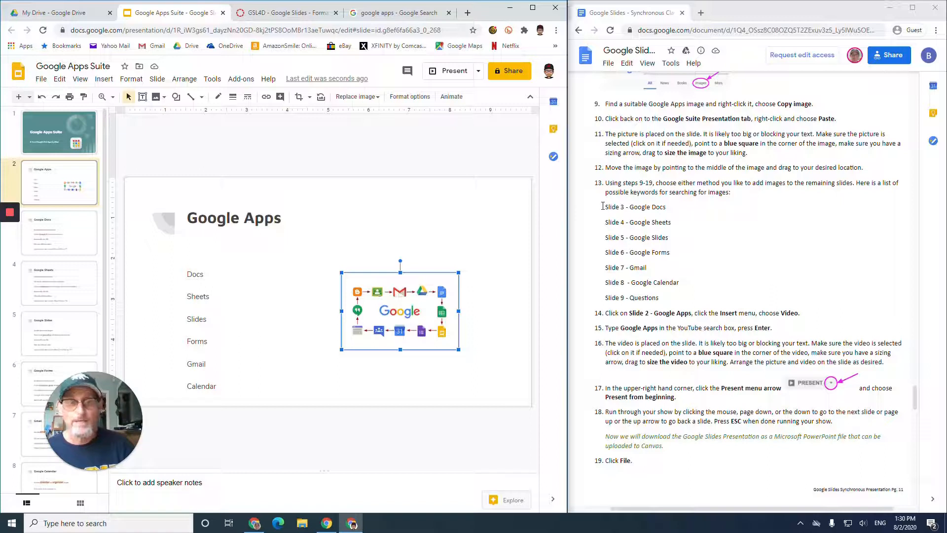
Read the exercise instructions on adding images to the remaining slides, inserting a video and presenting
{"action": "scroll", "coordinate": [618, 202], "scroll_direction": "down", "scroll_amount": 1}
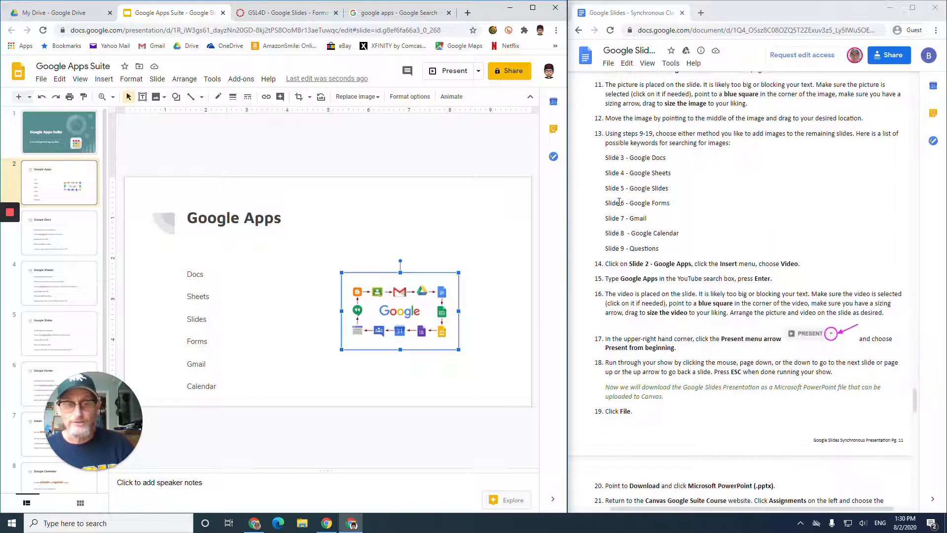
{"action": "scroll", "coordinate": [619, 201], "scroll_direction": "down", "scroll_amount": 1}
{"action": "scroll", "coordinate": [619, 201], "scroll_direction": "up", "scroll_amount": 1}
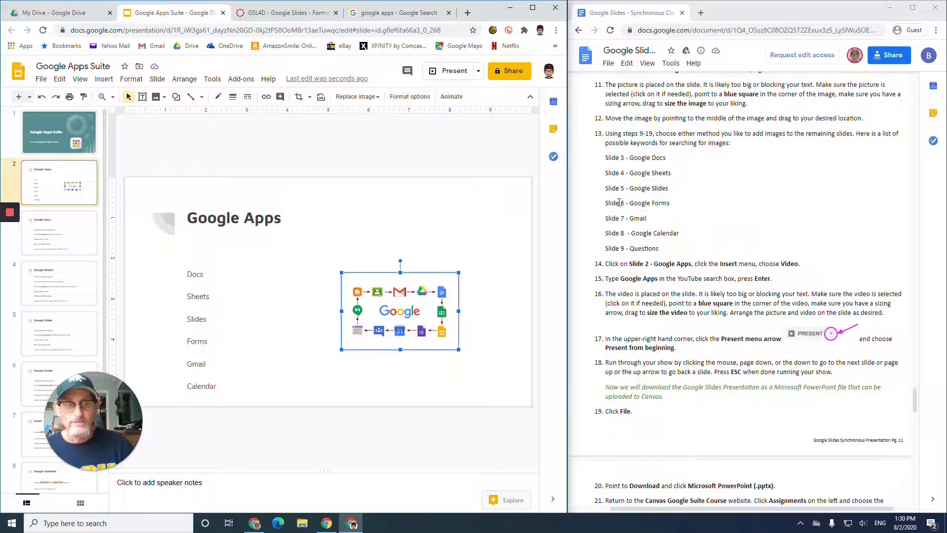
{"action": "scroll", "coordinate": [619, 203], "scroll_direction": "down", "scroll_amount": 1}
{"action": "scroll", "coordinate": [619, 202], "scroll_direction": "down", "scroll_amount": 1}
{"action": "scroll", "coordinate": [619, 202], "scroll_direction": "up", "scroll_amount": 1}
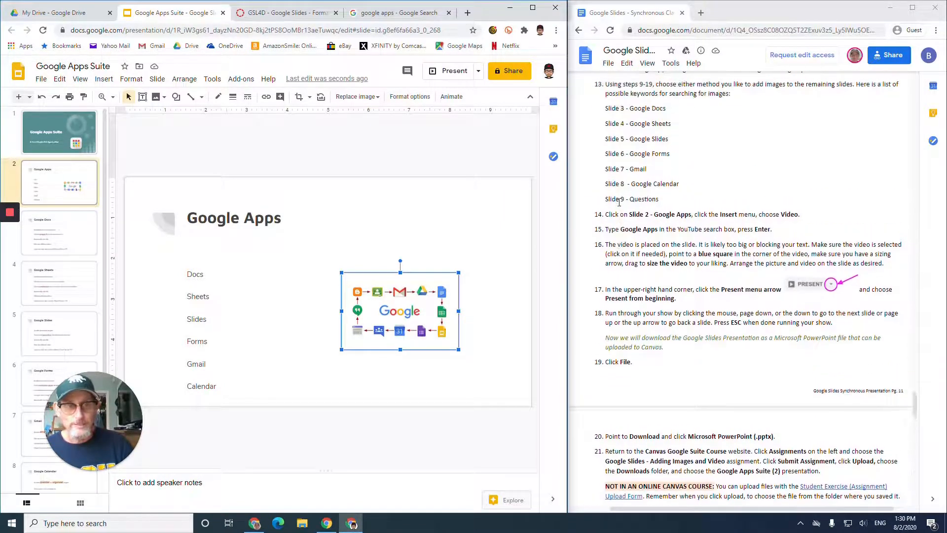
{"action": "scroll", "coordinate": [619, 202], "scroll_direction": "down", "scroll_amount": 1}
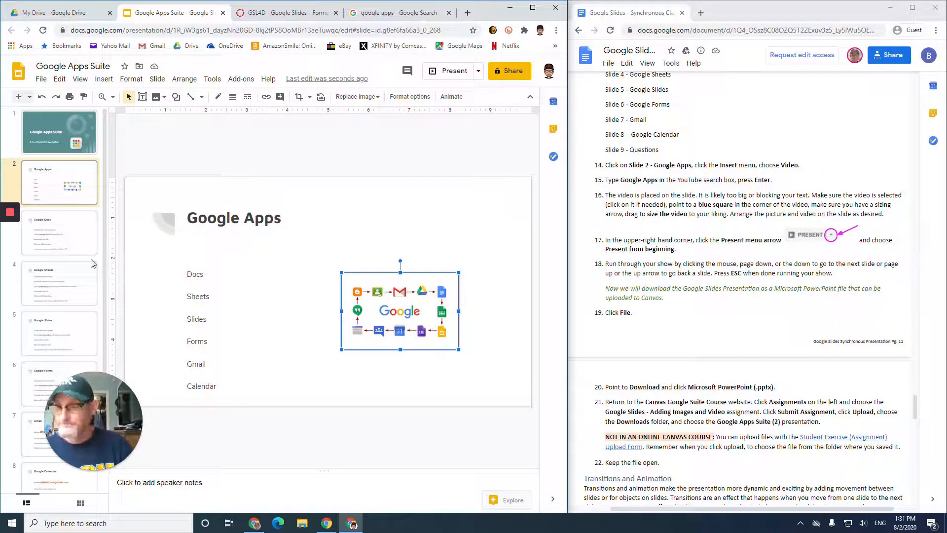
Go to the Google Docs slide, search web images for google docs, and copy the blue Docs icon from the Wikipedia result
{"action": "left_click", "coordinate": [84, 238]}
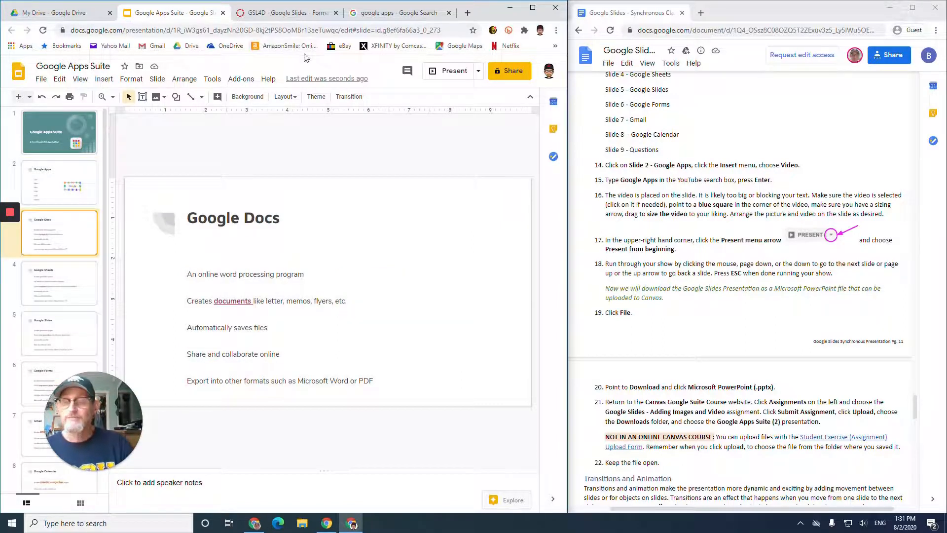
{"action": "left_click", "coordinate": [400, 14]}
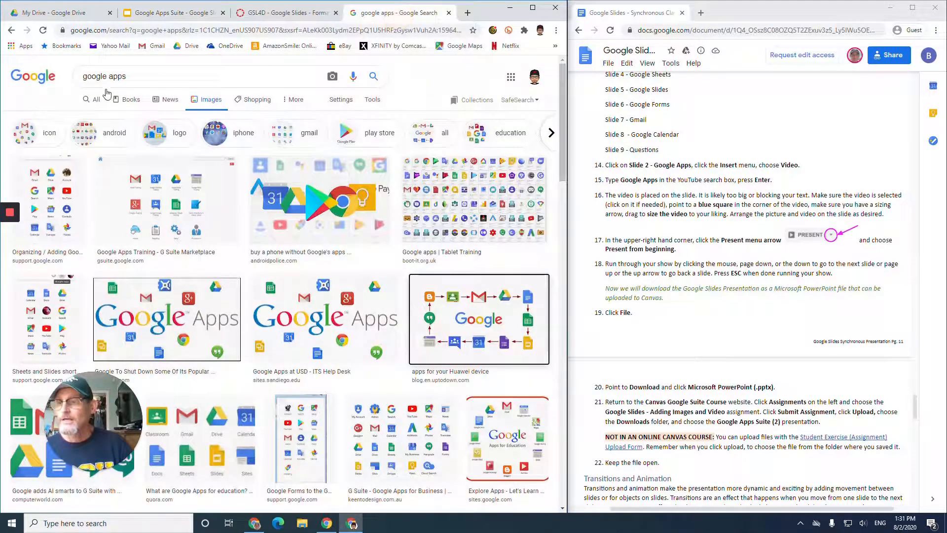
{"action": "left_click_drag", "start_coordinate": [129, 76], "coordinate": [112, 79]}
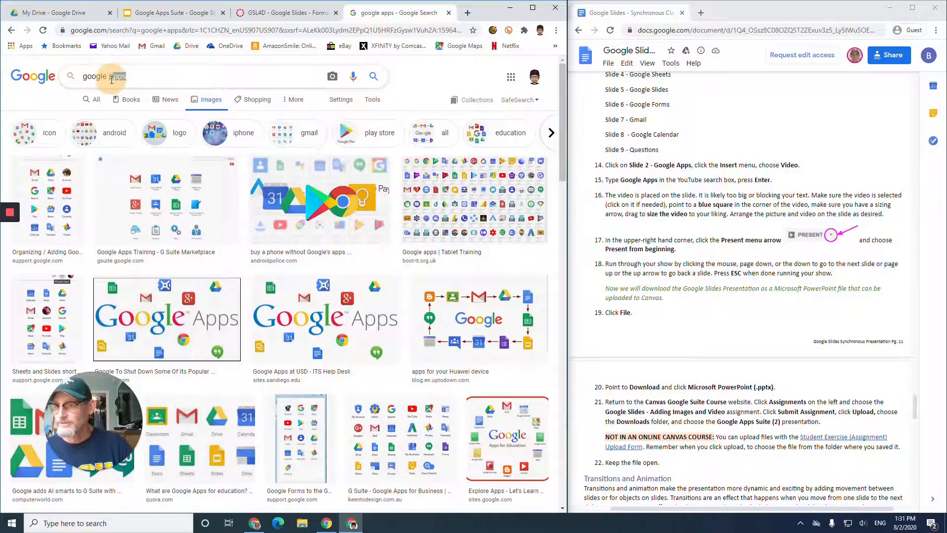
{"action": "type", "text": "docs"}
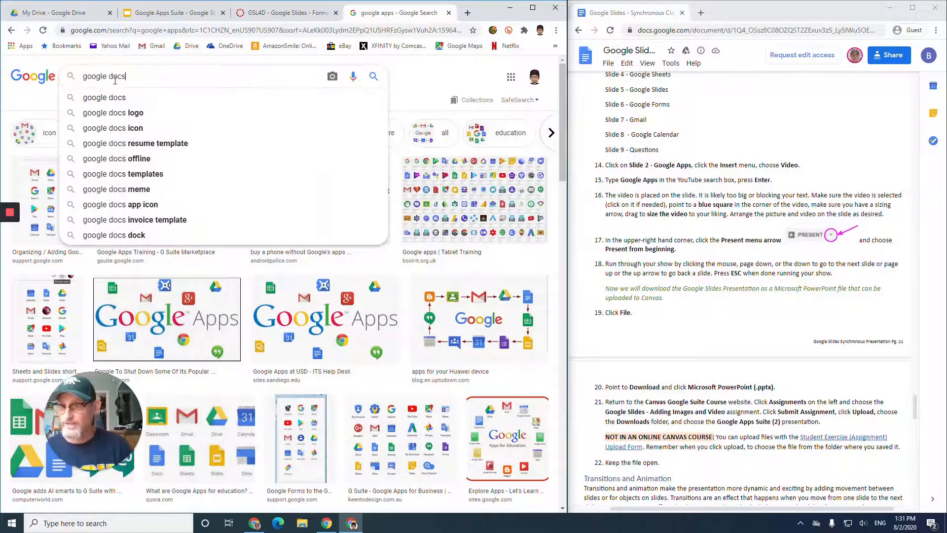
{"action": "key", "text": "Return"}
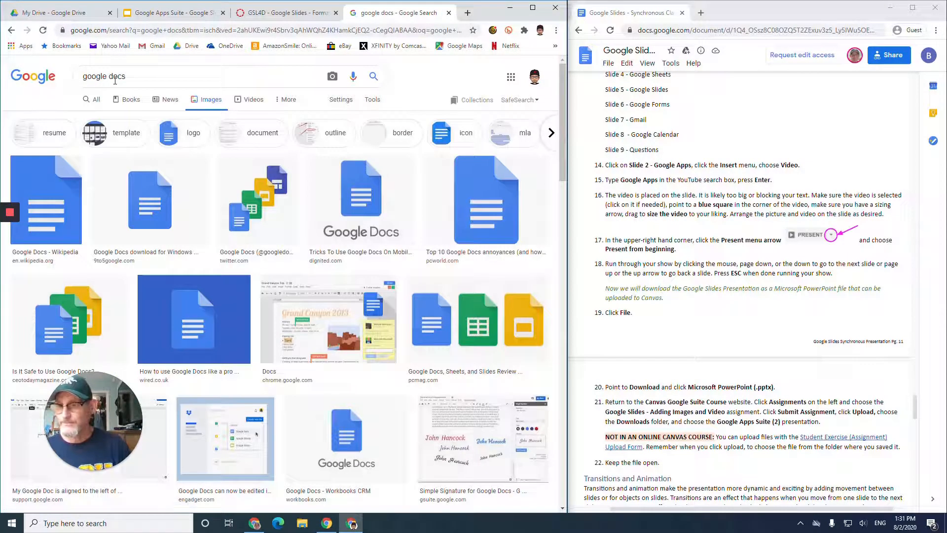
{"action": "right_click", "coordinate": [50, 200]}
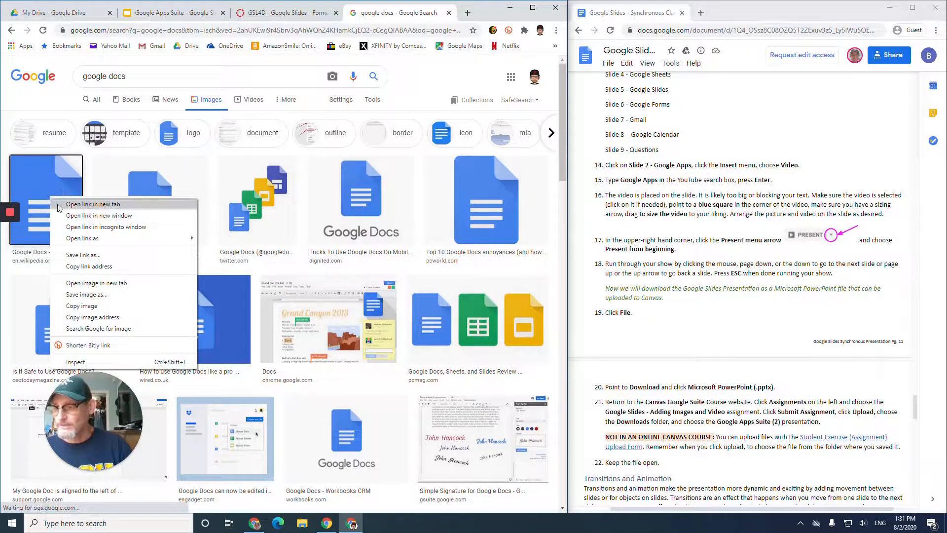
{"action": "left_click", "coordinate": [94, 307]}
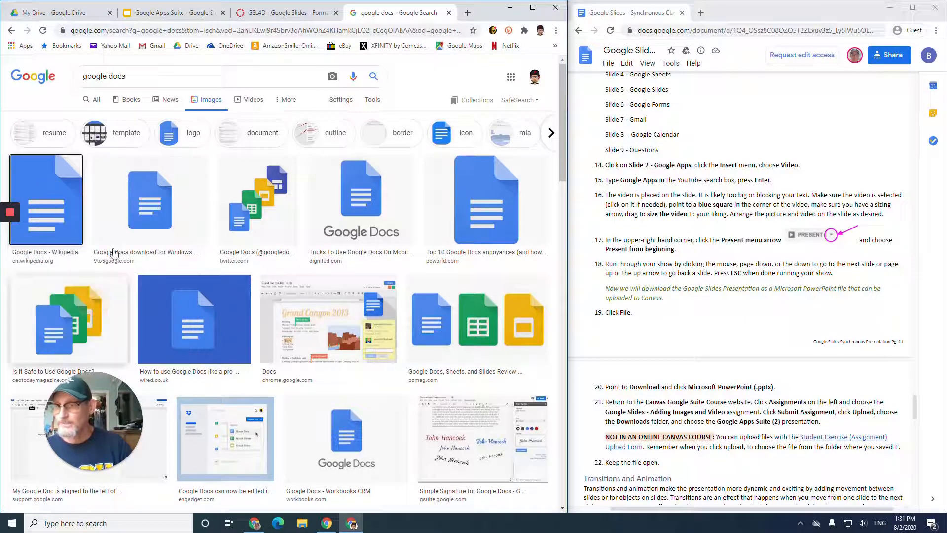
Paste the Docs icon onto the Google Docs slide, move it to the right of the text and shrink it
{"action": "left_click", "coordinate": [171, 14]}
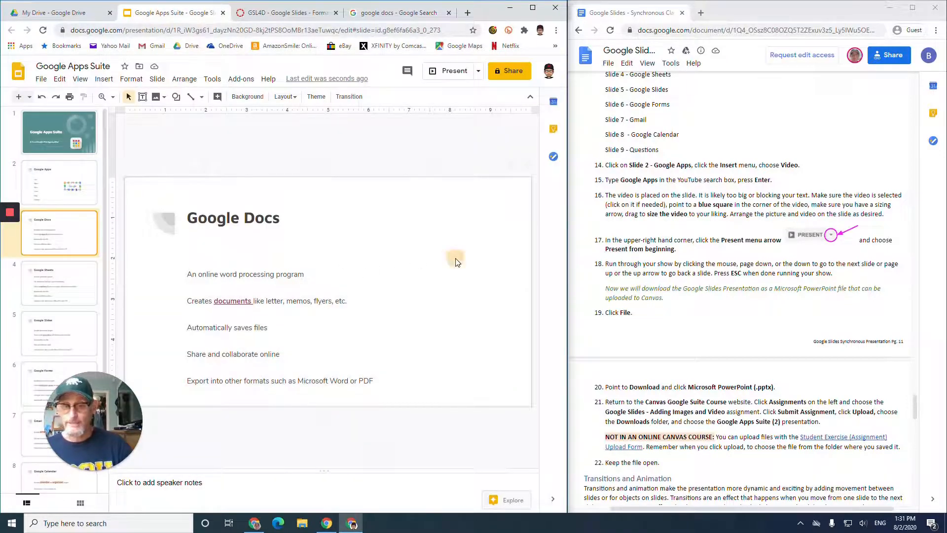
{"action": "right_click", "coordinate": [455, 261]}
{"action": "left_click", "coordinate": [375, 301]}
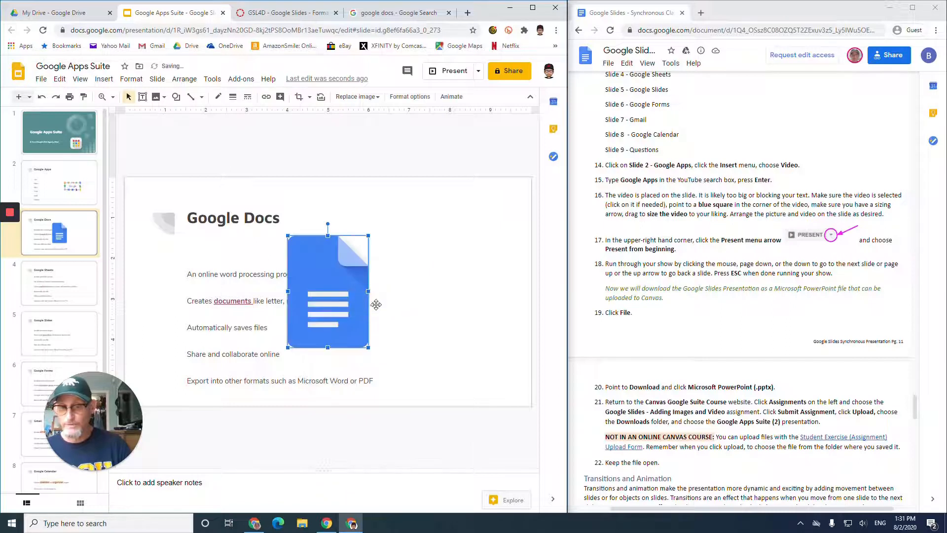
{"action": "left_click_drag", "start_coordinate": [338, 304], "coordinate": [469, 304]}
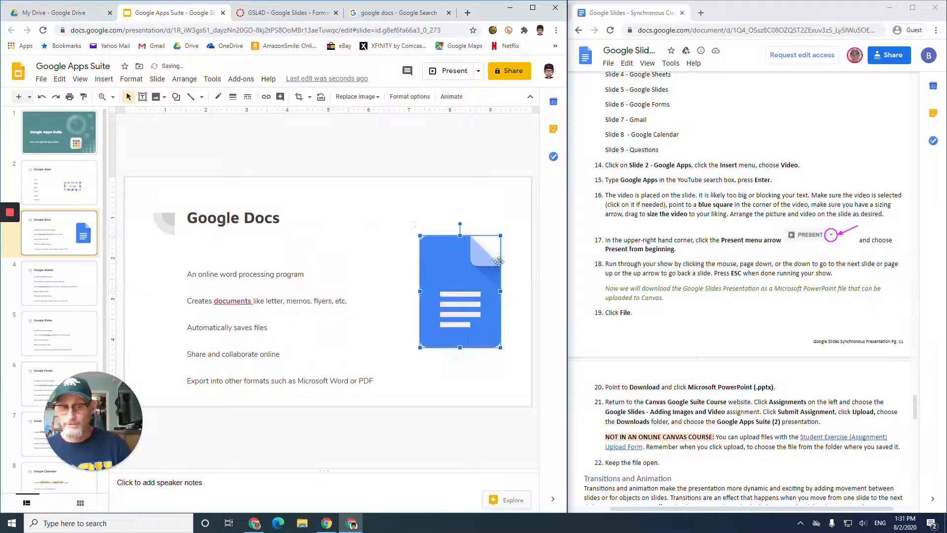
{"action": "left_click_drag", "start_coordinate": [498, 239], "coordinate": [475, 271]}
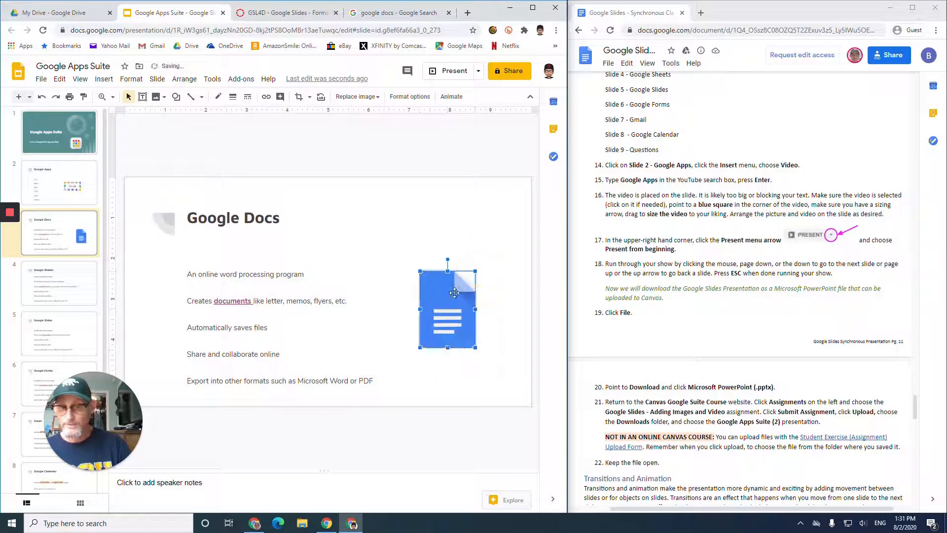
Go to the Google Sheets slide, search web images for google sheets, and copy the green icon from the Google Sheets: Sign-in result
{"action": "left_click", "coordinate": [71, 288]}
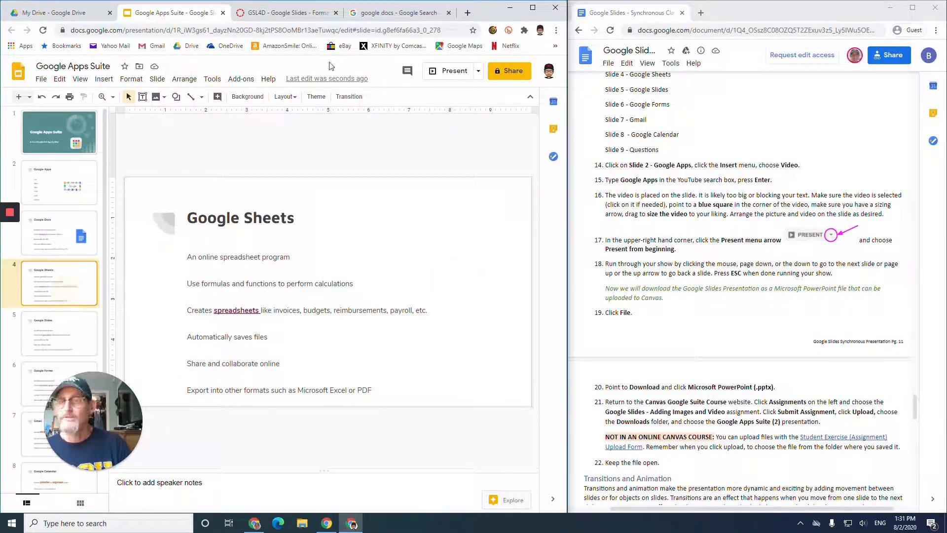
{"action": "left_click", "coordinate": [398, 19]}
{"action": "left_click_drag", "start_coordinate": [125, 76], "coordinate": [107, 76]}
{"action": "type", "text": "sheets"}
{"action": "key", "text": "Return"}
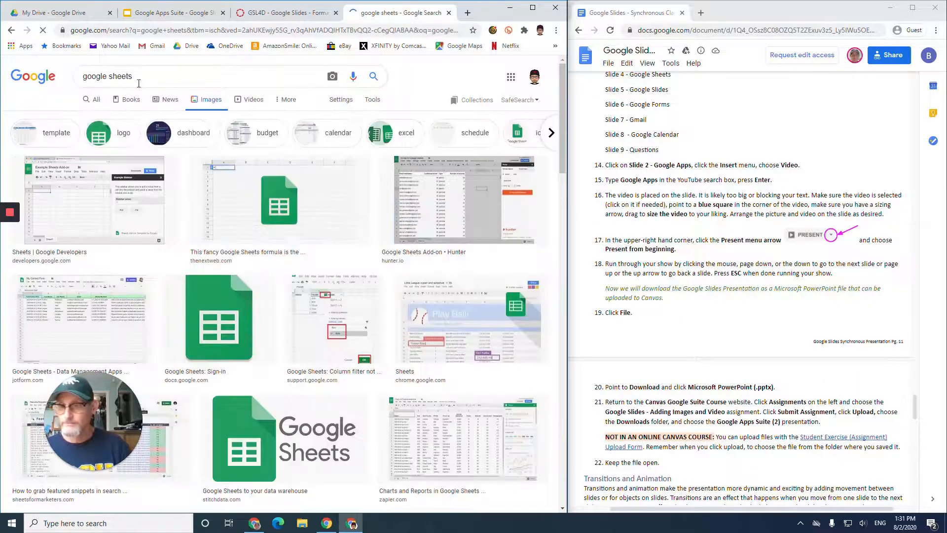
{"action": "right_click", "coordinate": [230, 320]}
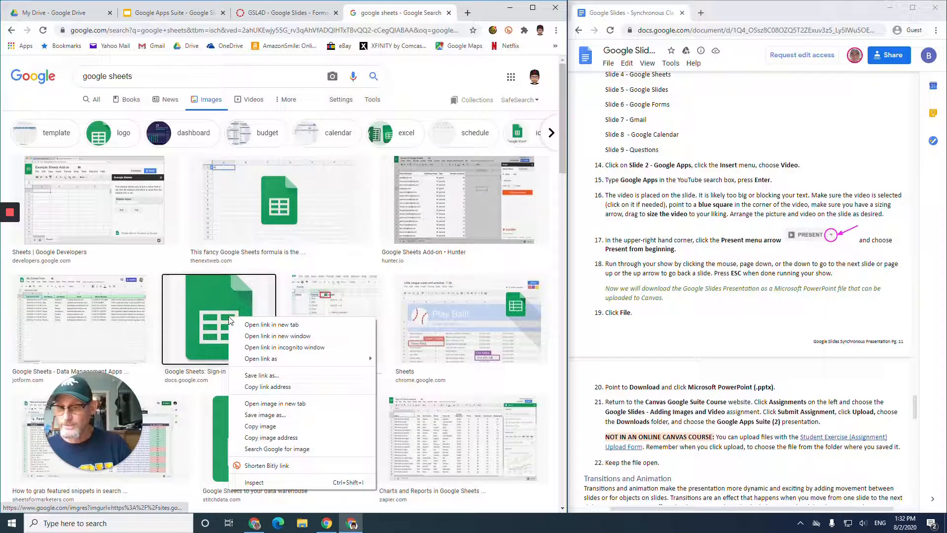
{"action": "left_click", "coordinate": [266, 427]}
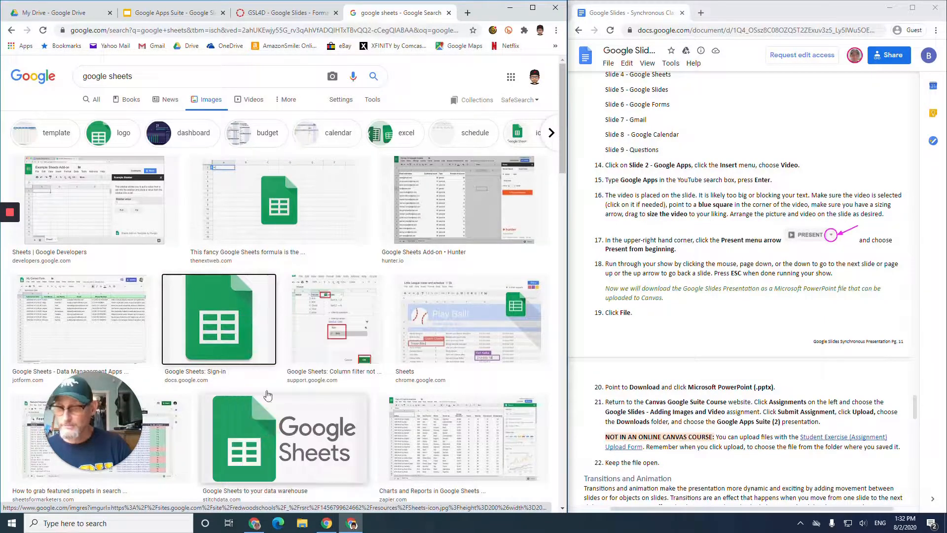
Paste the Sheets icon onto the Google Sheets slide, shrink it and place it in the slide's lower-right corner
{"action": "left_click", "coordinate": [190, 11]}
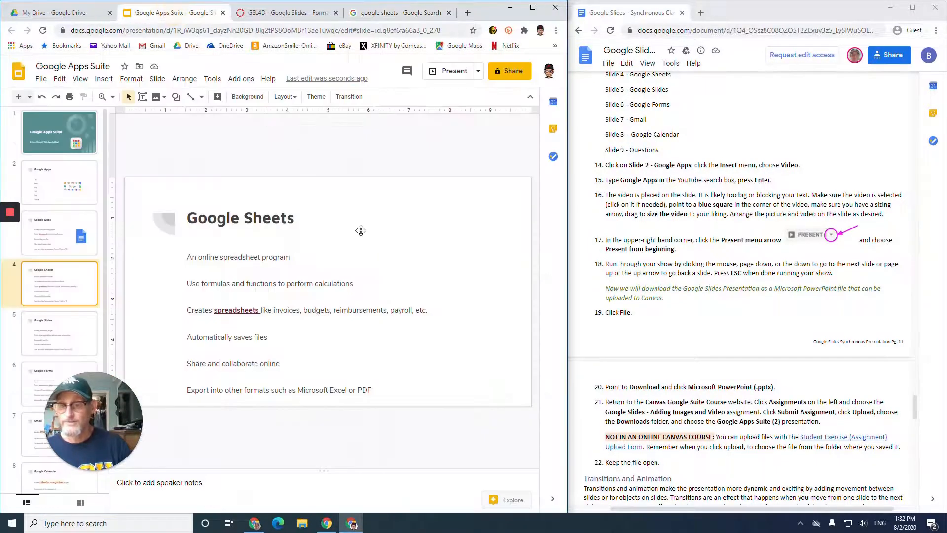
{"action": "right_click", "coordinate": [445, 229]}
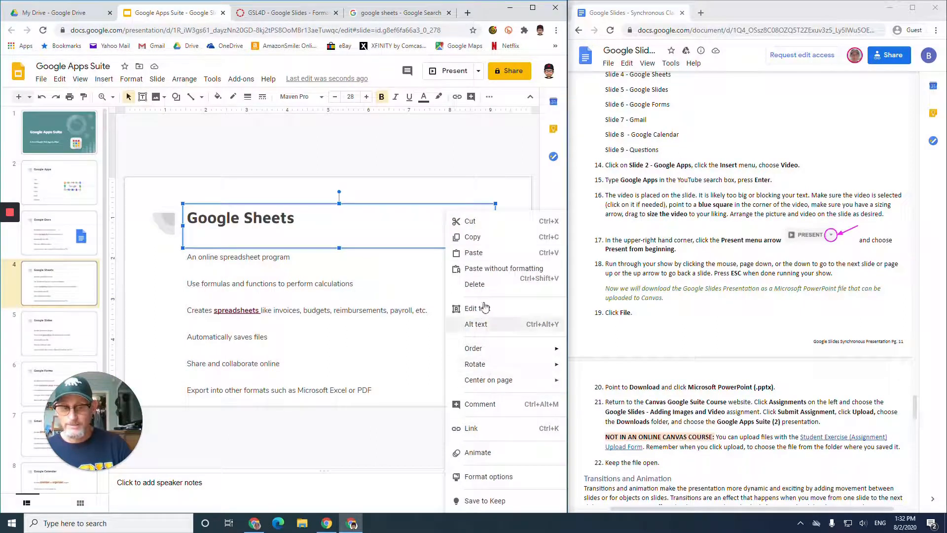
{"action": "left_click", "coordinate": [472, 253]}
{"action": "left_click_drag", "start_coordinate": [316, 300], "coordinate": [456, 250]}
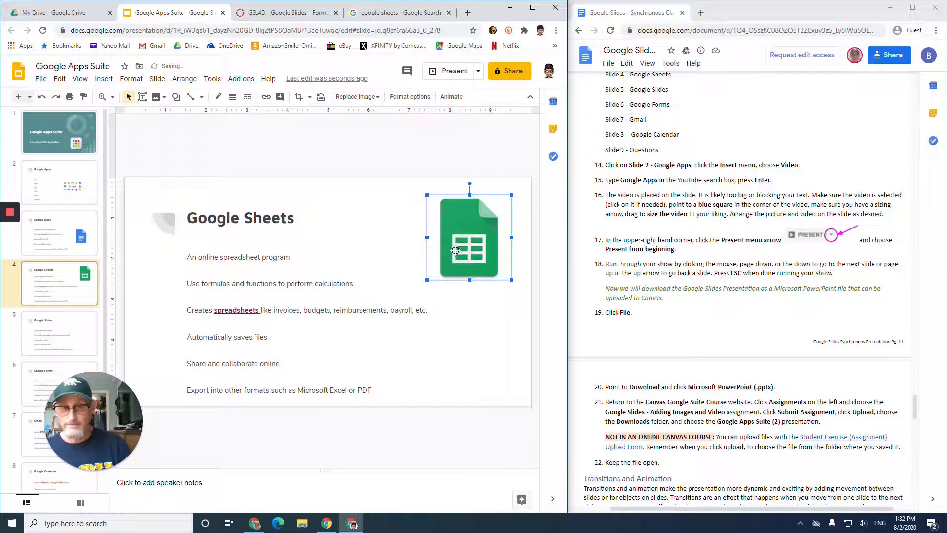
{"action": "left_click_drag", "start_coordinate": [512, 195], "coordinate": [481, 348]}
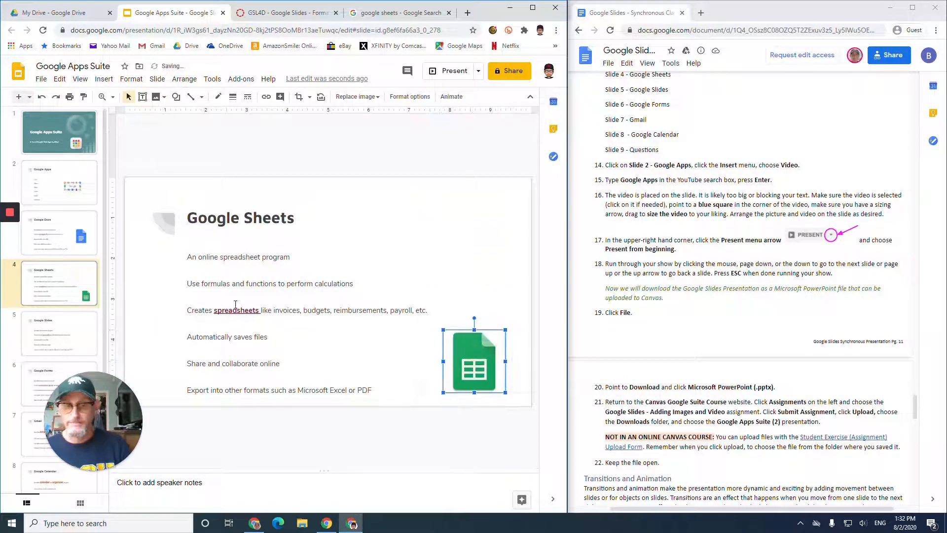
Go to the Google Slides slide and search the web from within the presentation for google slides images
{"action": "left_click", "coordinate": [64, 345]}
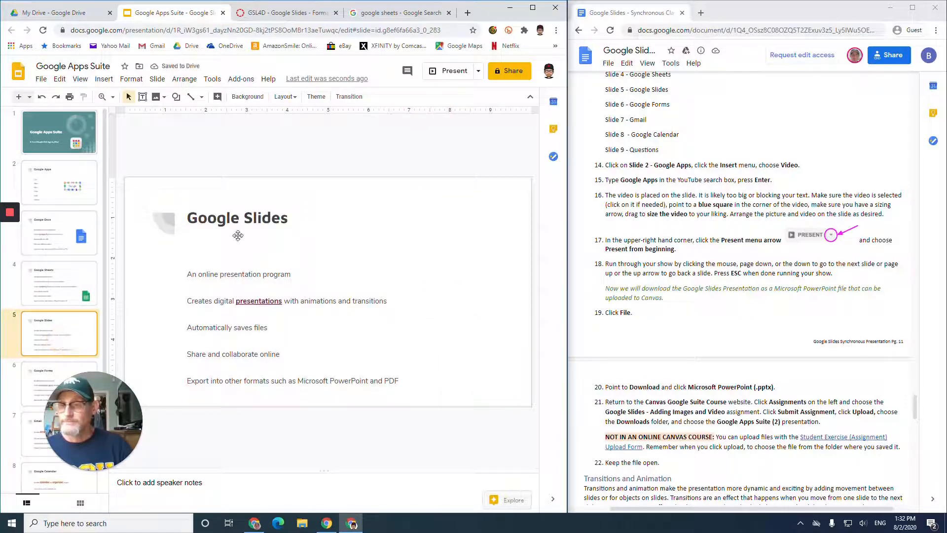
{"action": "left_click", "coordinate": [164, 99]}
{"action": "left_click", "coordinate": [182, 130]}
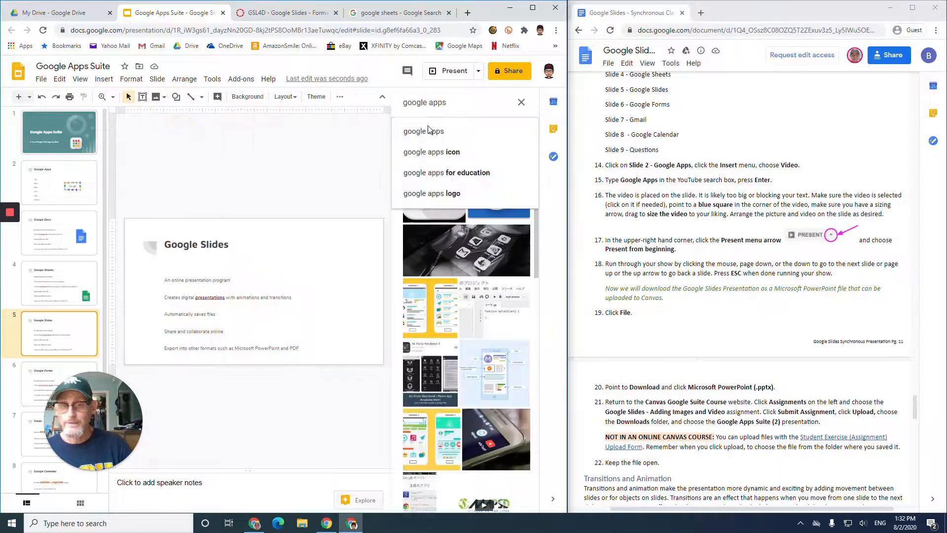
{"action": "double_click", "coordinate": [429, 103]}
{"action": "type", "text": "slides"}
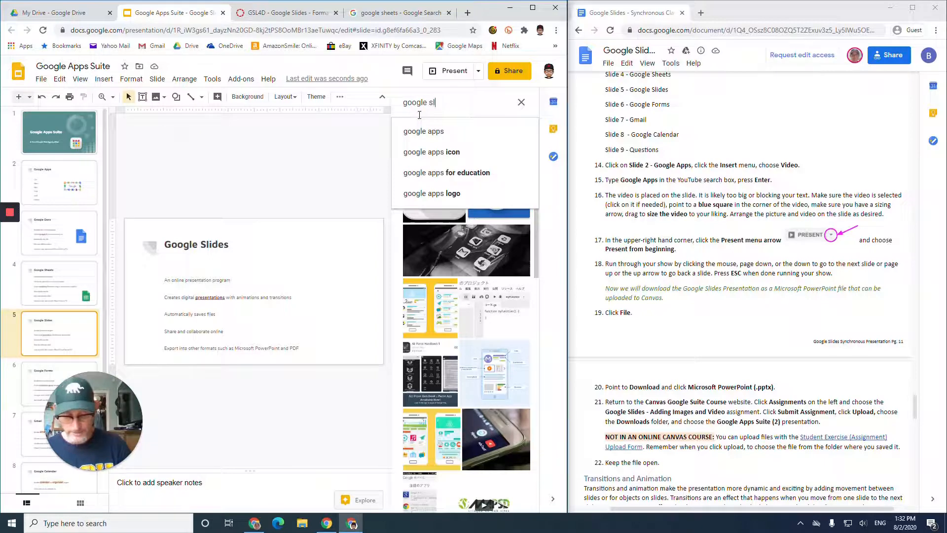
{"action": "key", "text": "Return"}
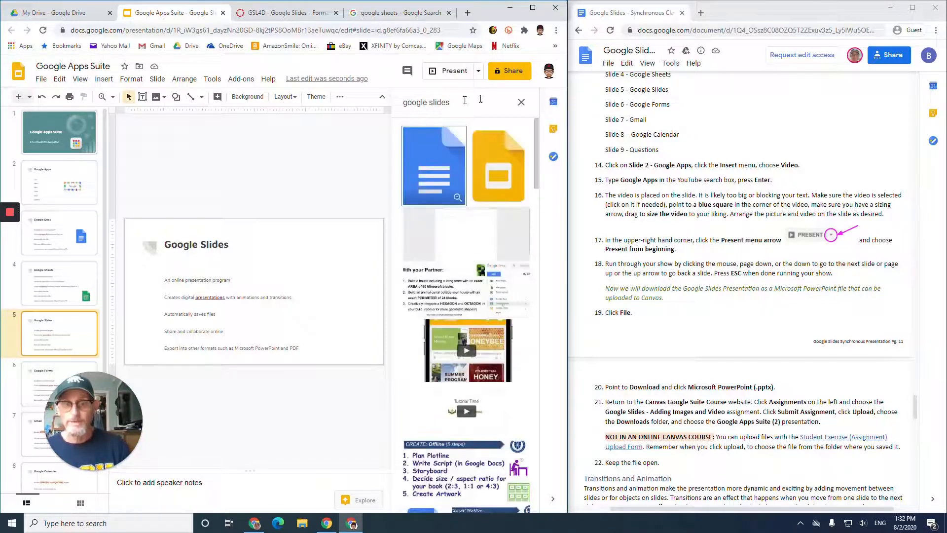
Insert the yellow Slides icon, enlarge it slightly and place it to the right of the slide's text
{"action": "left_click", "coordinate": [504, 185]}
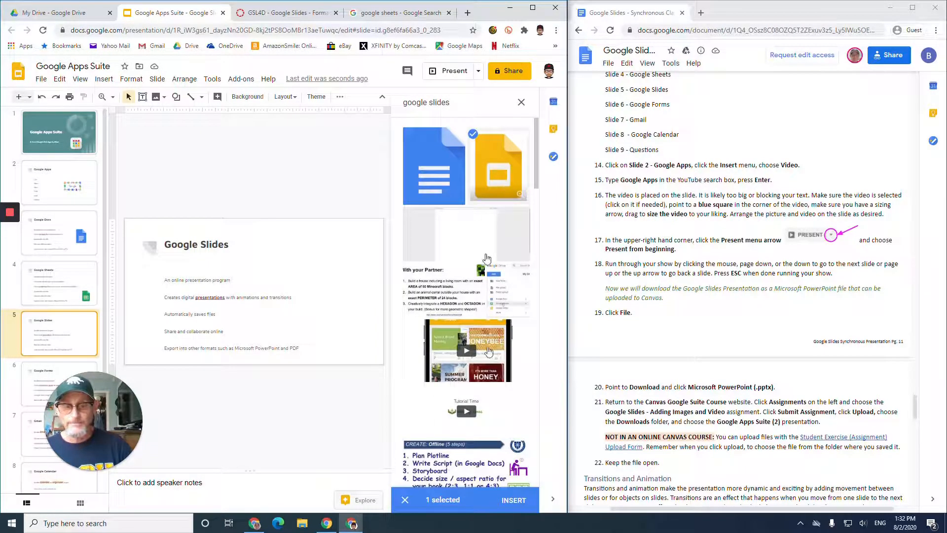
{"action": "left_click", "coordinate": [517, 502]}
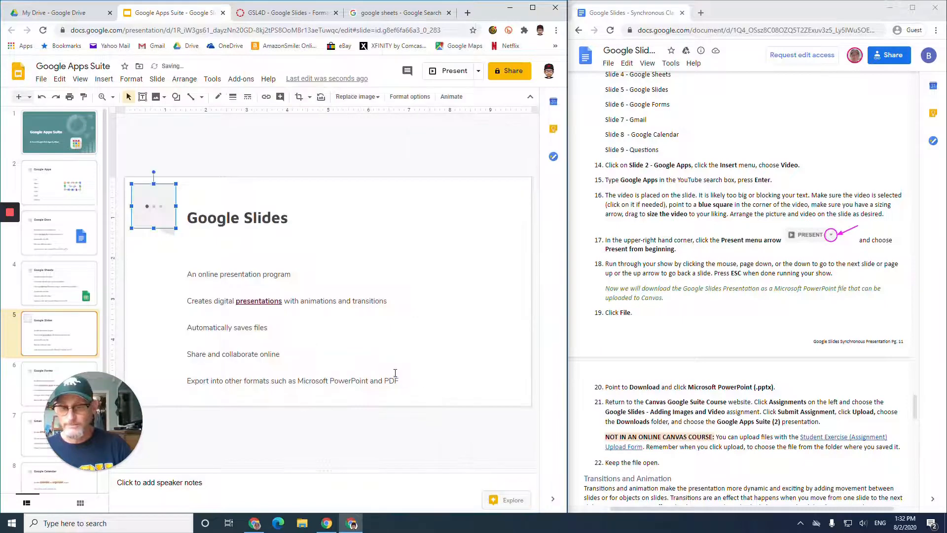
{"action": "left_click_drag", "start_coordinate": [154, 214], "coordinate": [473, 352]}
{"action": "left_click_drag", "start_coordinate": [496, 320], "coordinate": [482, 303]}
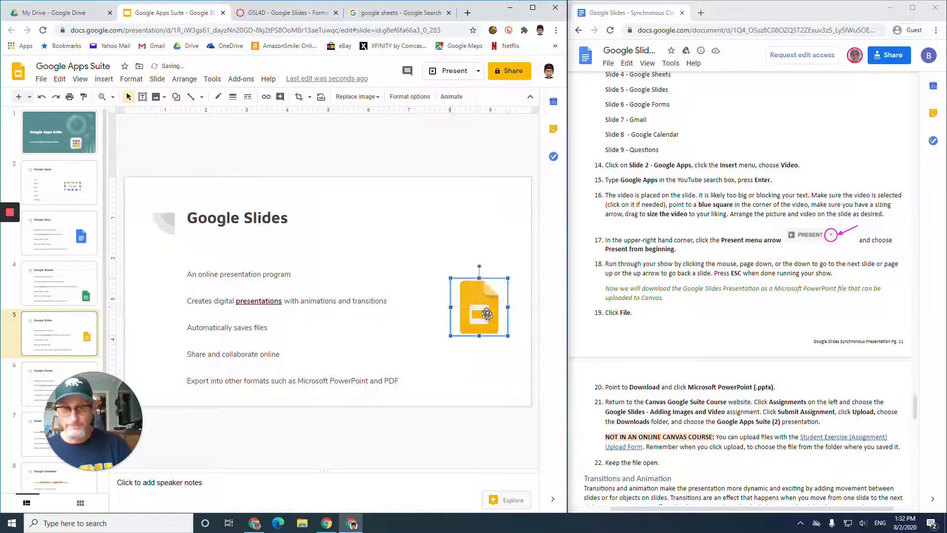
Go to the Google Forms slide, then search Google Images for google forms in the browser
{"action": "left_click", "coordinate": [38, 378]}
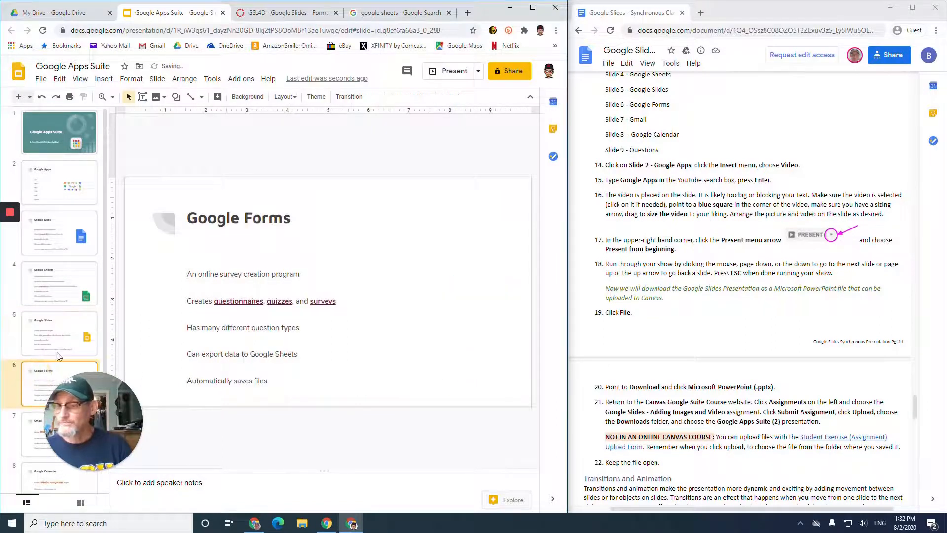
{"action": "left_click", "coordinate": [389, 14]}
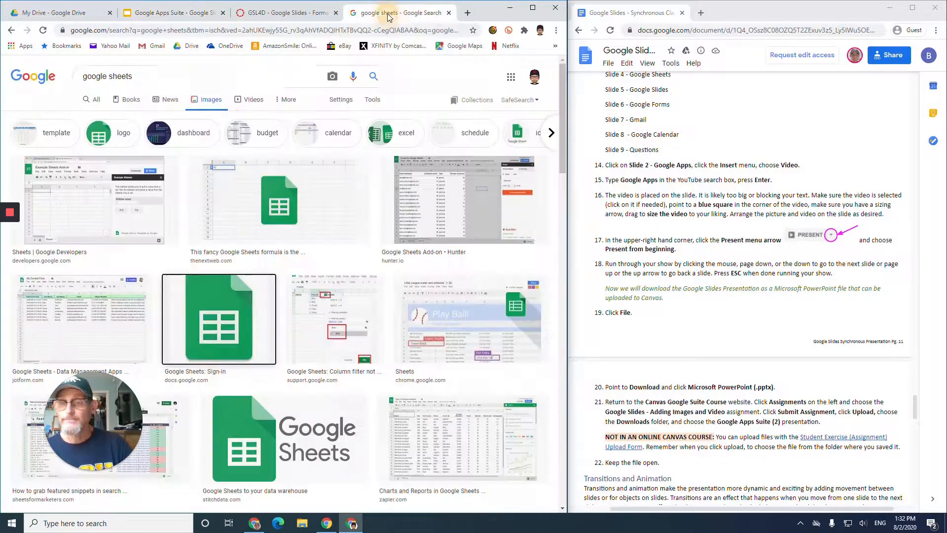
{"action": "left_click", "coordinate": [145, 77]}
{"action": "key", "text": "BackSpace"}
{"action": "key", "text": "BackSpace"}
{"action": "key", "text": "BackSpace"}
{"action": "key", "text": "BackSpace"}
{"action": "key", "text": "BackSpace"}
{"action": "key", "text": "BackSpace"}
{"action": "type", "text": "forms"}
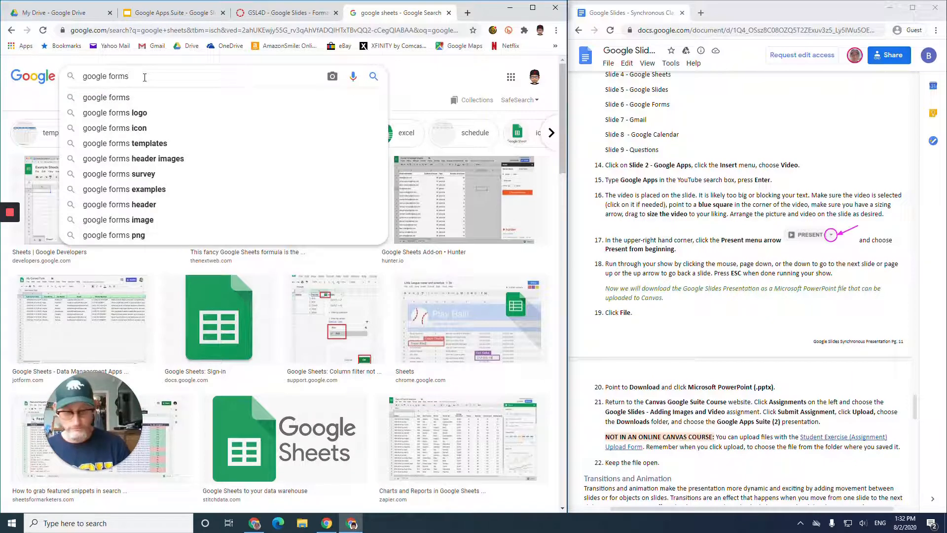
{"action": "key", "text": "Return"}
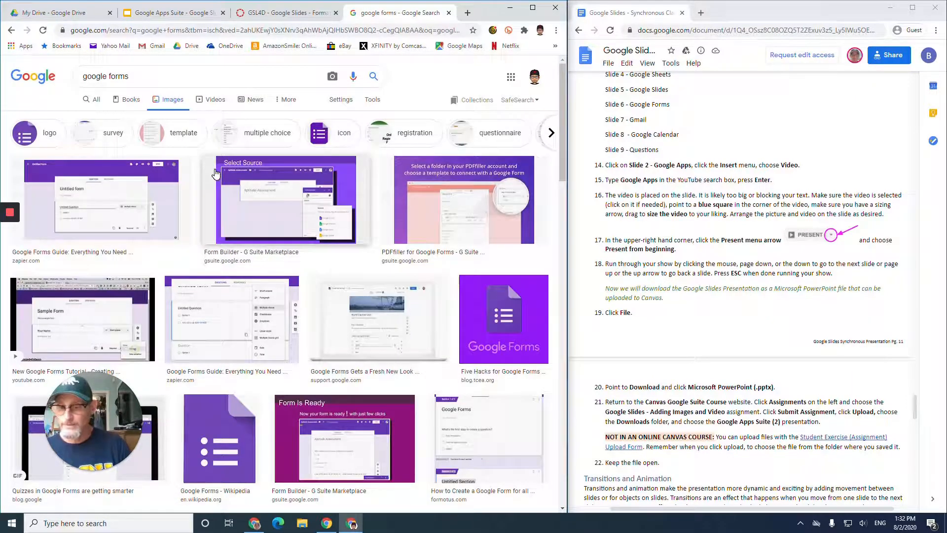
Copy the purple Forms icon from the Google Forms - Wikipedia result and return to the presentation
{"action": "scroll", "coordinate": [221, 330], "scroll_direction": "down", "scroll_amount": 2}
{"action": "right_click", "coordinate": [220, 327]}
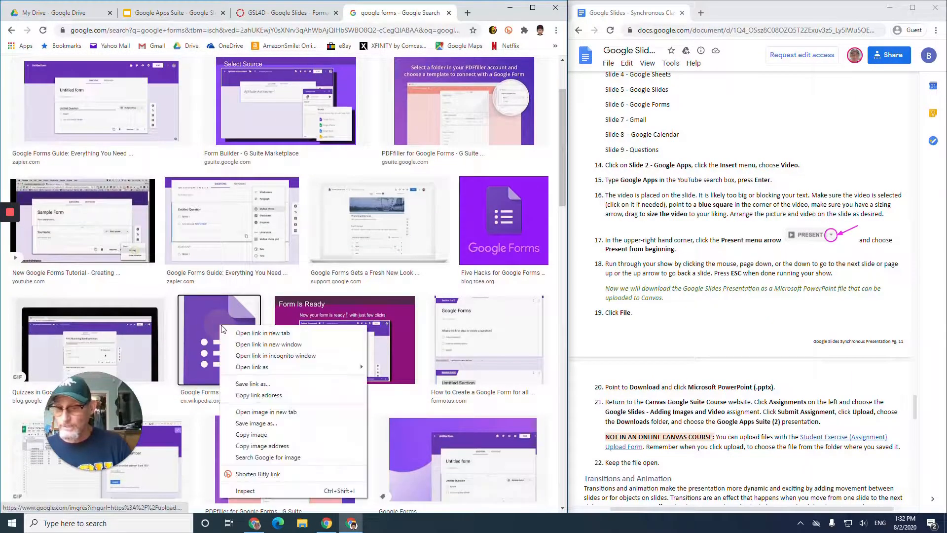
{"action": "left_click", "coordinate": [268, 436]}
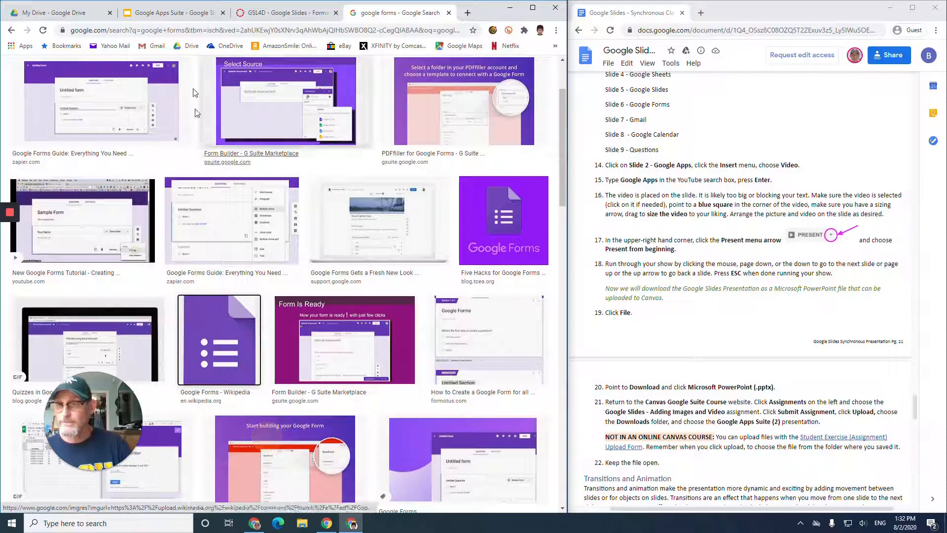
{"action": "left_click", "coordinate": [185, 14]}
Paste the Forms icon onto the Google Forms slide, shrink it and move it to the right of the text
{"action": "right_click", "coordinate": [427, 267]}
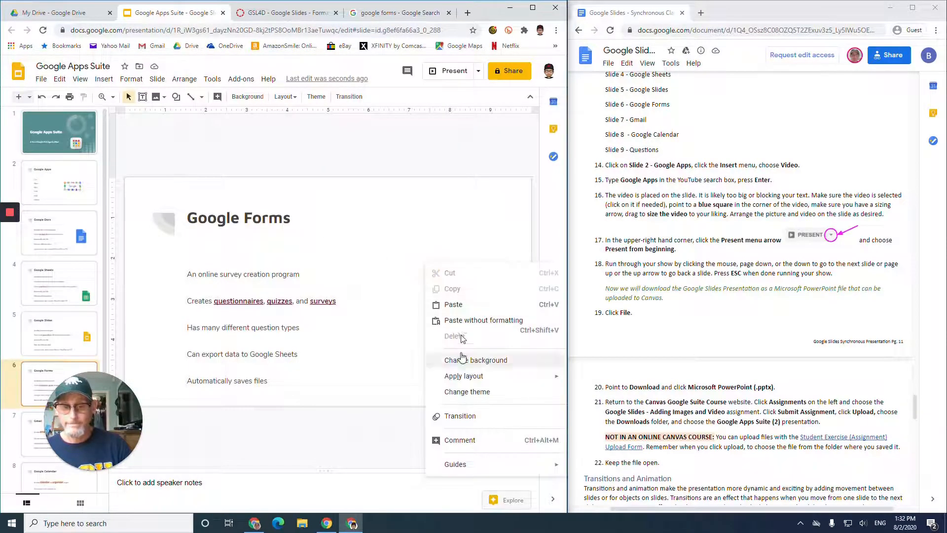
{"action": "left_click", "coordinate": [453, 303]}
{"action": "left_click_drag", "start_coordinate": [288, 235], "coordinate": [310, 265]}
{"action": "left_click_drag", "start_coordinate": [363, 293], "coordinate": [454, 310]}
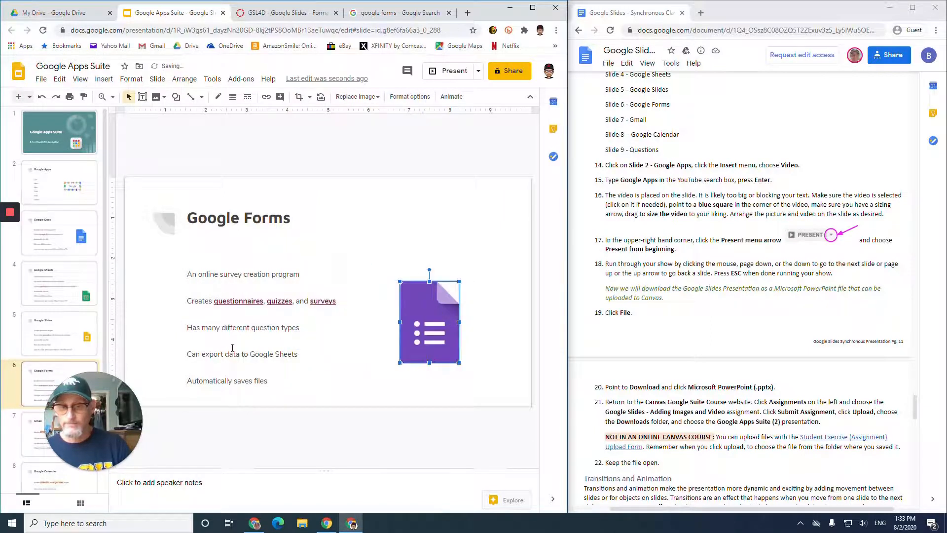
Go to the Gmail slide, then search Google Images for gmail in the browser
{"action": "left_click", "coordinate": [28, 423]}
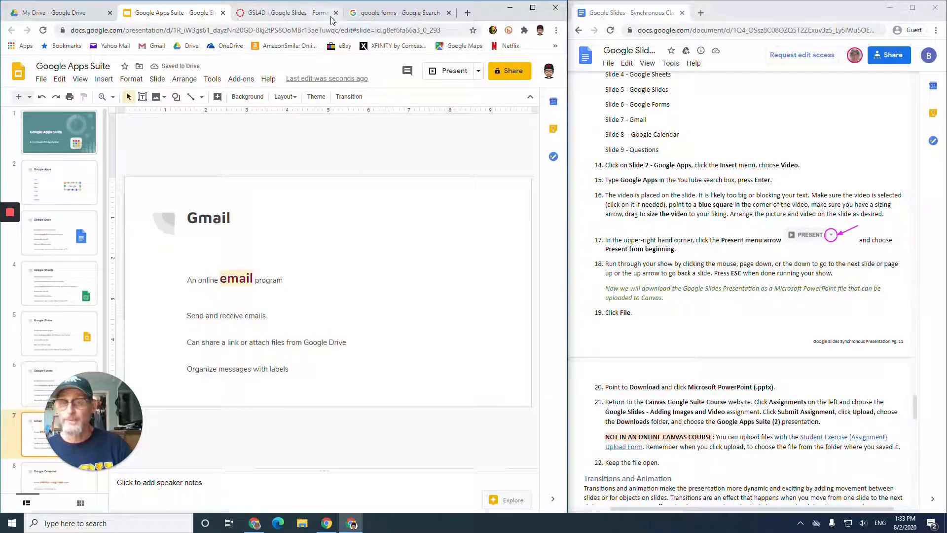
{"action": "left_click", "coordinate": [370, 13]}
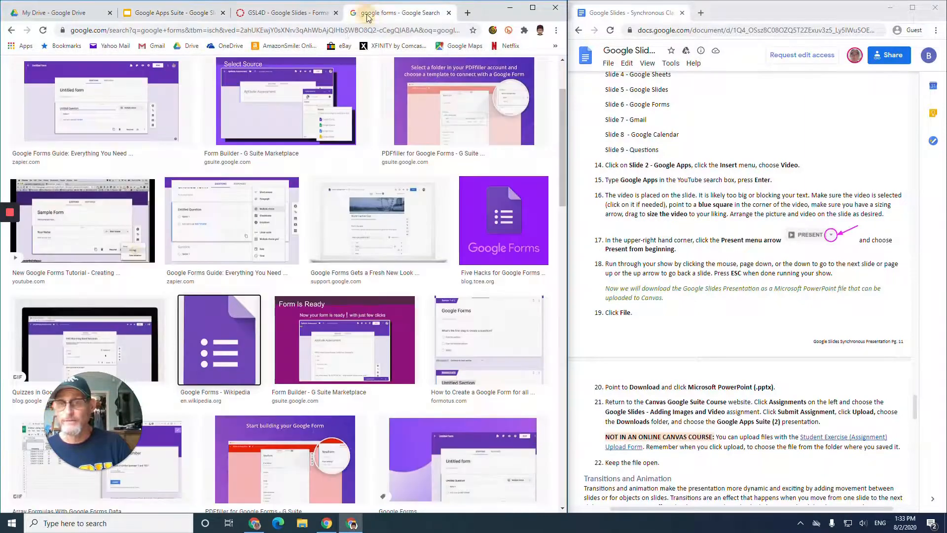
{"action": "scroll", "coordinate": [238, 108], "scroll_direction": "up", "scroll_amount": 1}
{"action": "scroll", "coordinate": [239, 108], "scroll_direction": "up", "scroll_amount": 2}
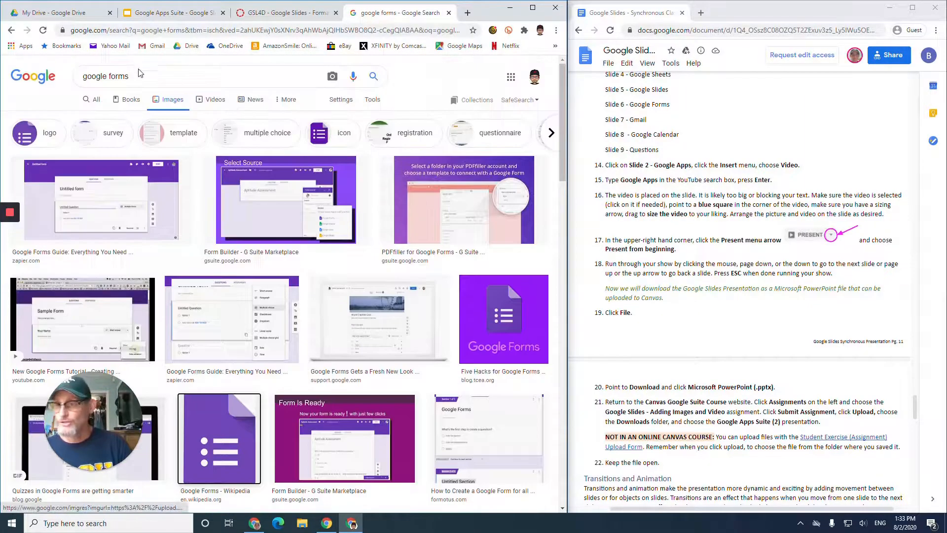
{"action": "triple_click", "coordinate": [91, 72]}
{"action": "type", "text": "gmail"}
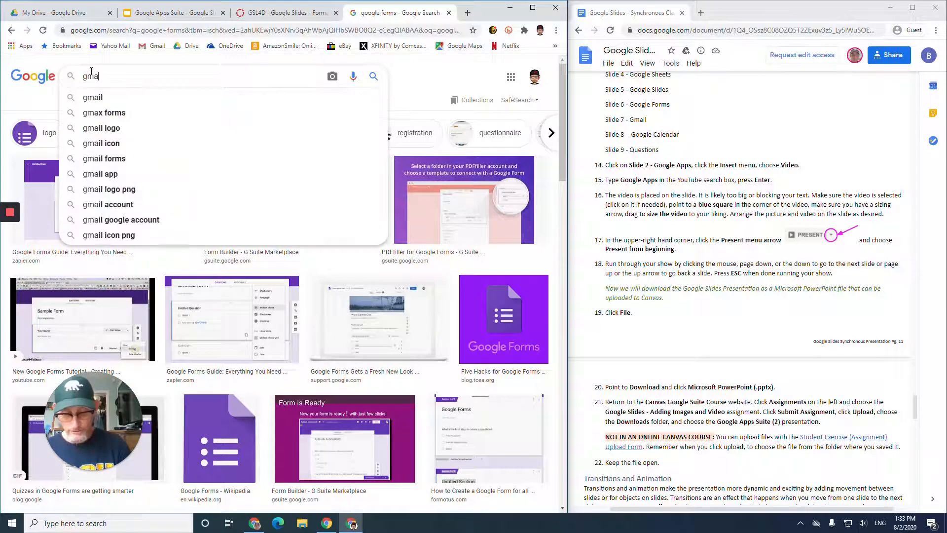
{"action": "key", "text": "Return"}
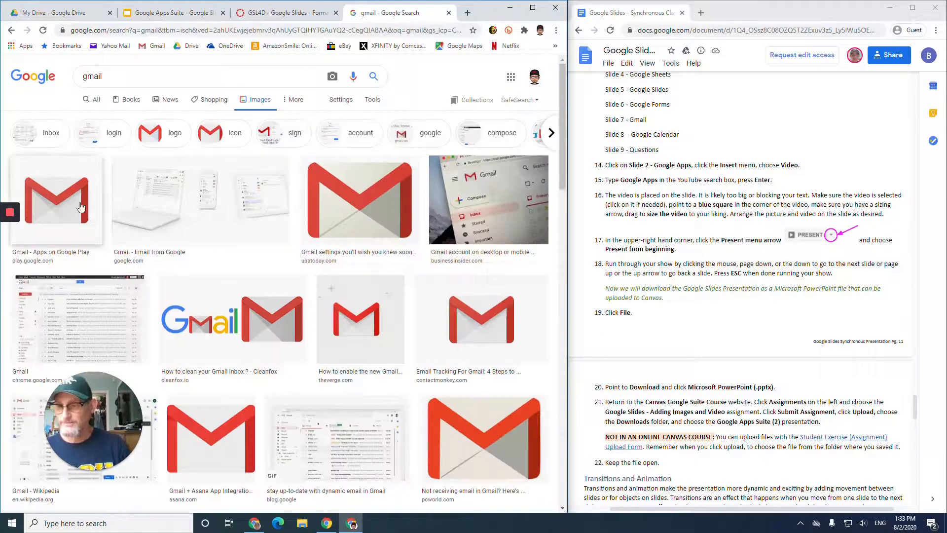
Copy the envelope icon from the Gmail - Apps on Google Play result and return to the presentation
{"action": "right_click", "coordinate": [64, 205]}
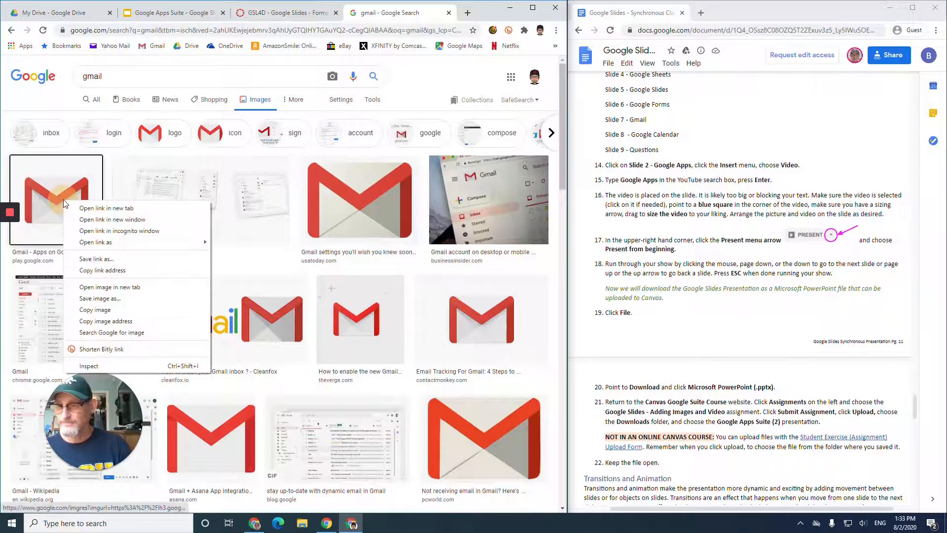
{"action": "left_click", "coordinate": [113, 314]}
{"action": "left_click", "coordinate": [168, 12]}
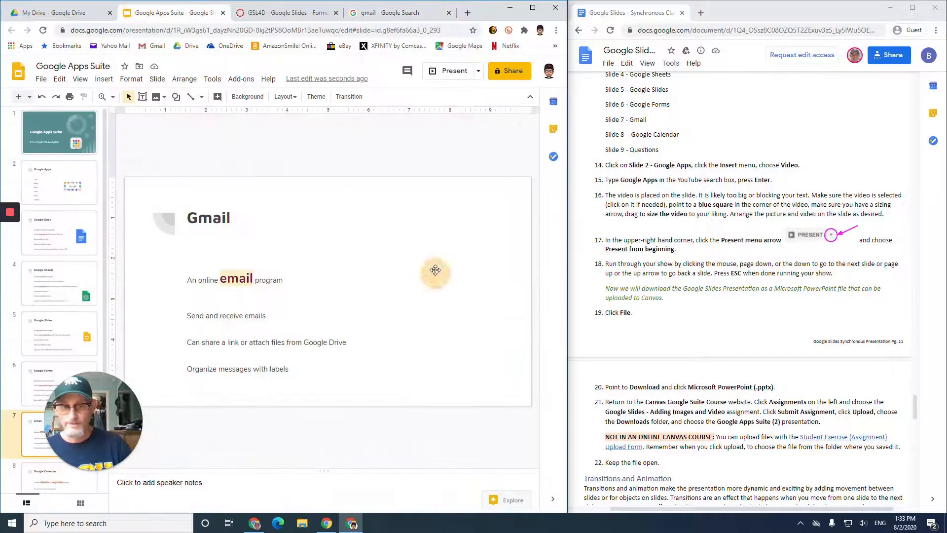
Paste the Gmail icon onto the Gmail slide and move it to the right of the text
{"action": "right_click", "coordinate": [433, 271]}
{"action": "left_click", "coordinate": [461, 228]}
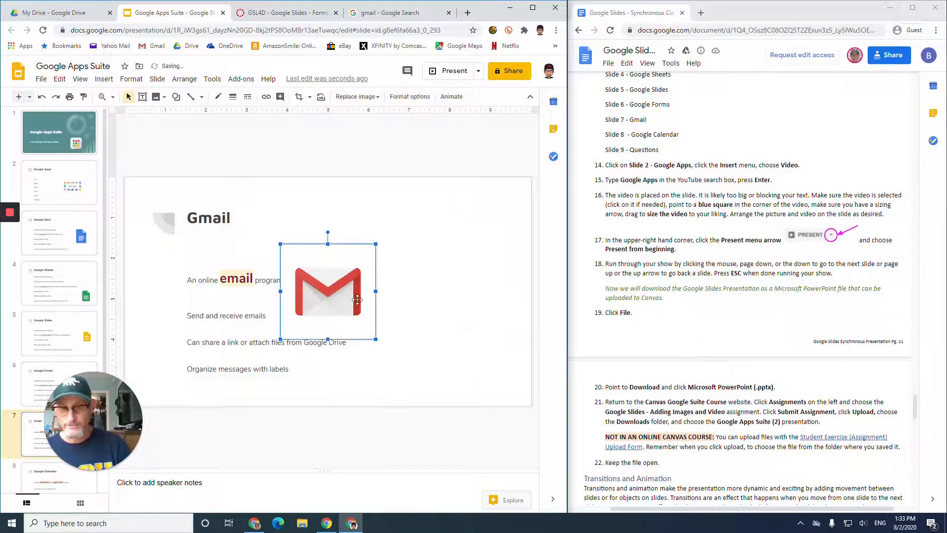
{"action": "left_click_drag", "start_coordinate": [358, 306], "coordinate": [478, 325]}
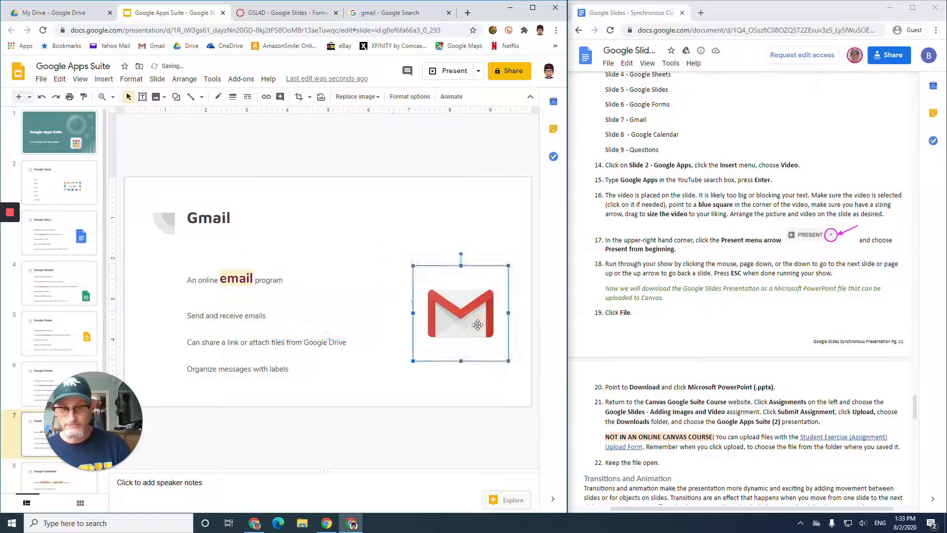
Go to the Google Calendar slide, then search Google Images for google calendar in the browser
{"action": "left_click", "coordinate": [49, 481]}
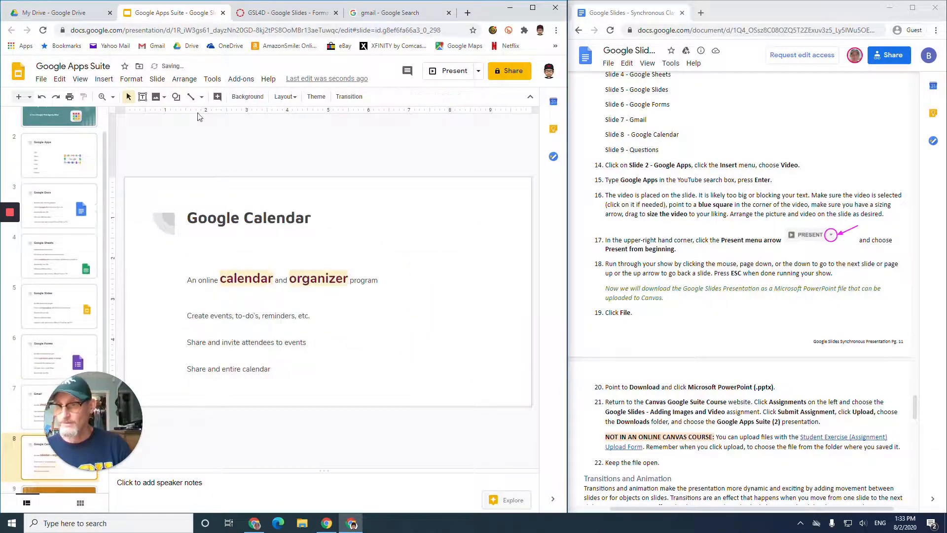
{"action": "left_click", "coordinate": [370, 12]}
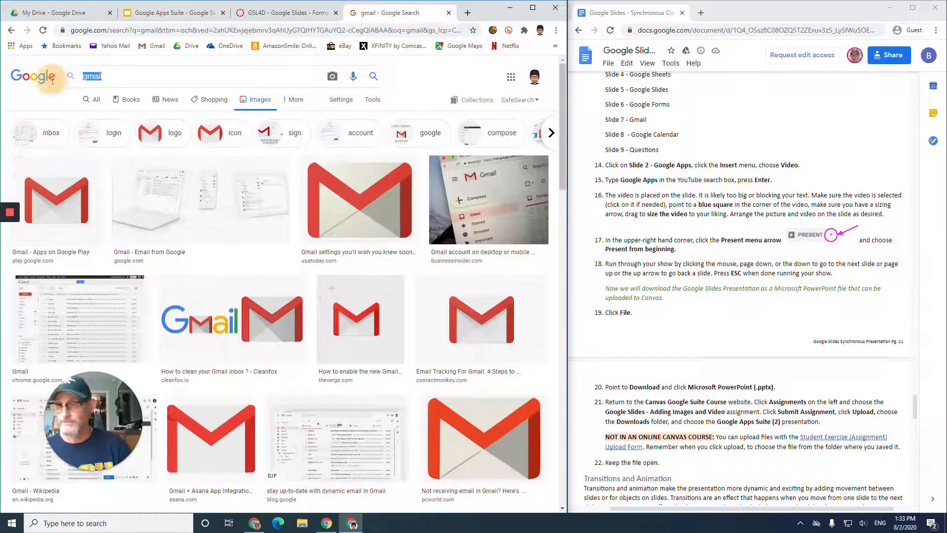
{"action": "double_click", "coordinate": [82, 69]}
{"action": "type", "text": "google calendar"}
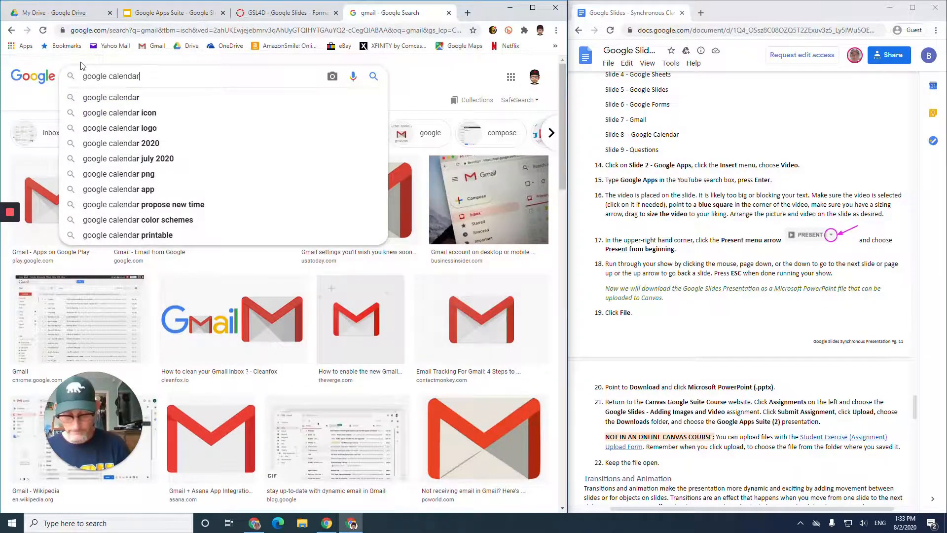
{"action": "key", "text": "Return"}
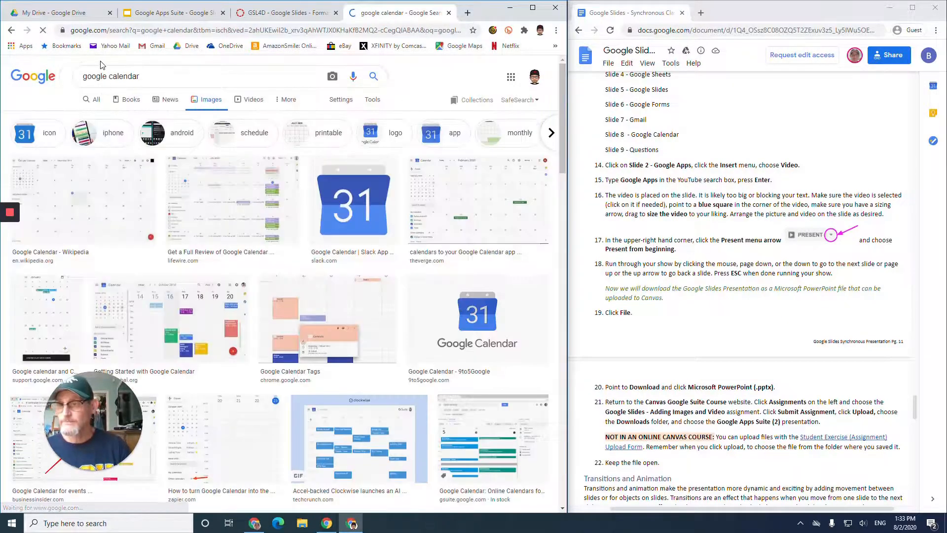
Copy the blue 31 calendar icon from the Slack App result and return to the presentation
{"action": "right_click", "coordinate": [363, 213]}
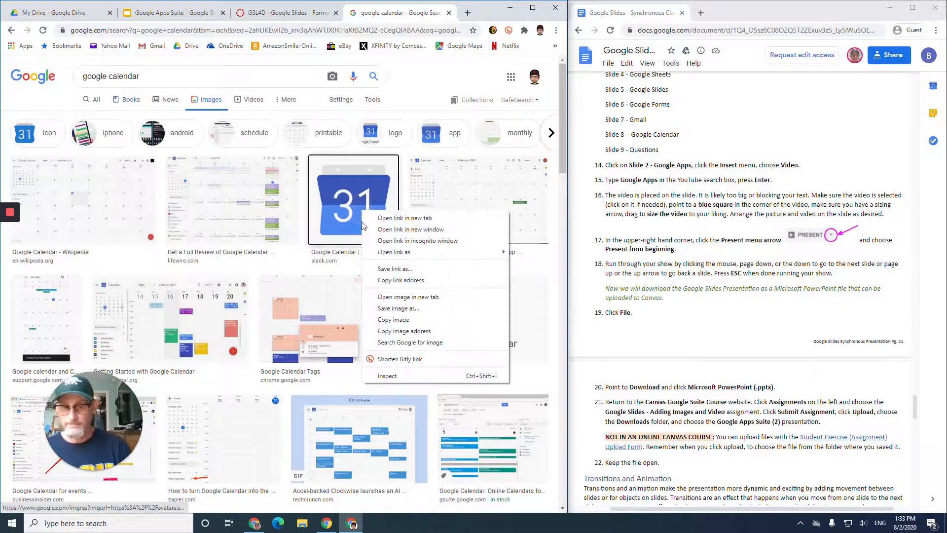
{"action": "left_click", "coordinate": [389, 326]}
{"action": "left_click", "coordinate": [151, 14]}
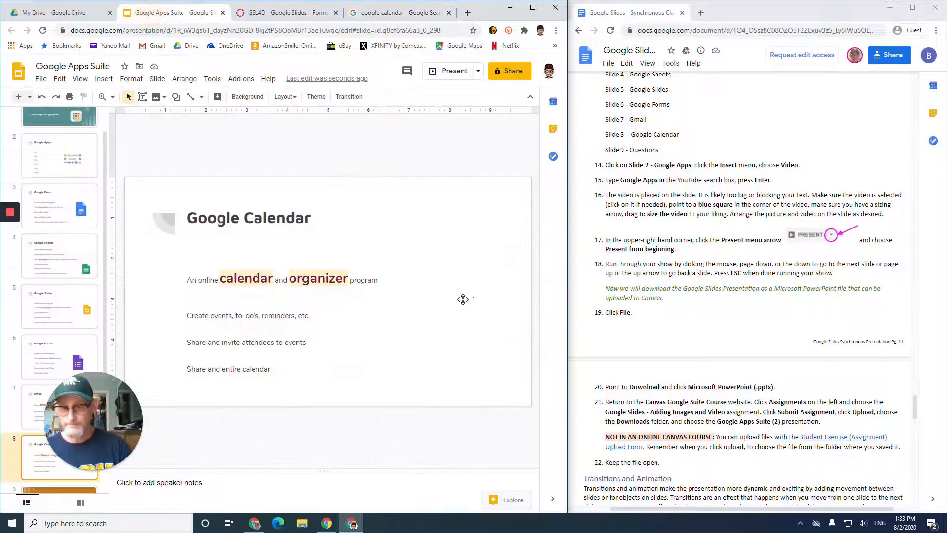
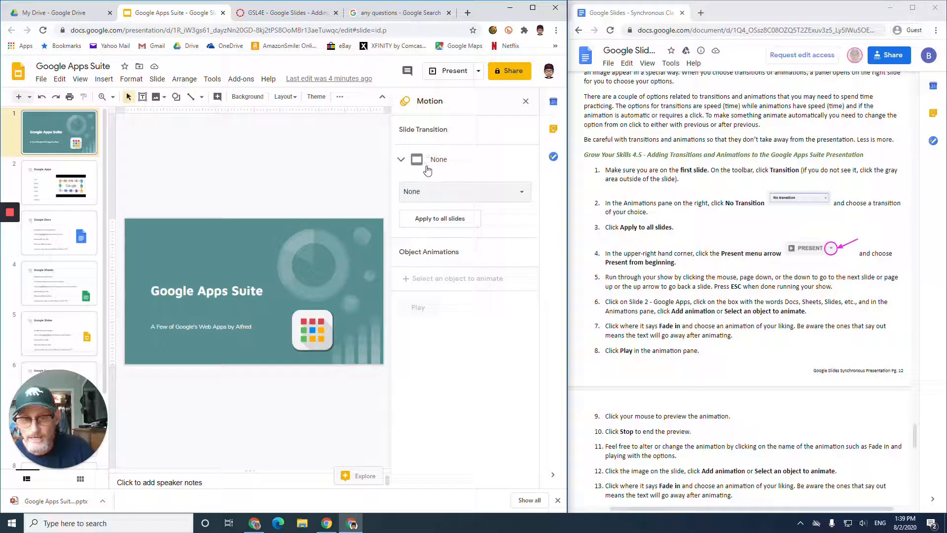
Set the title slide's transition to Cube and apply it to all slides
{"action": "left_click", "coordinate": [429, 197]}
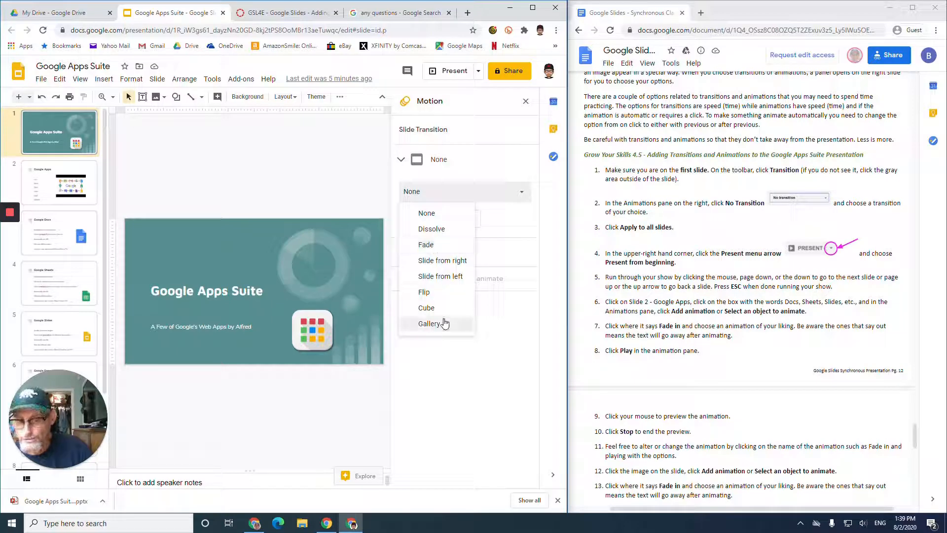
{"action": "left_click", "coordinate": [427, 307]}
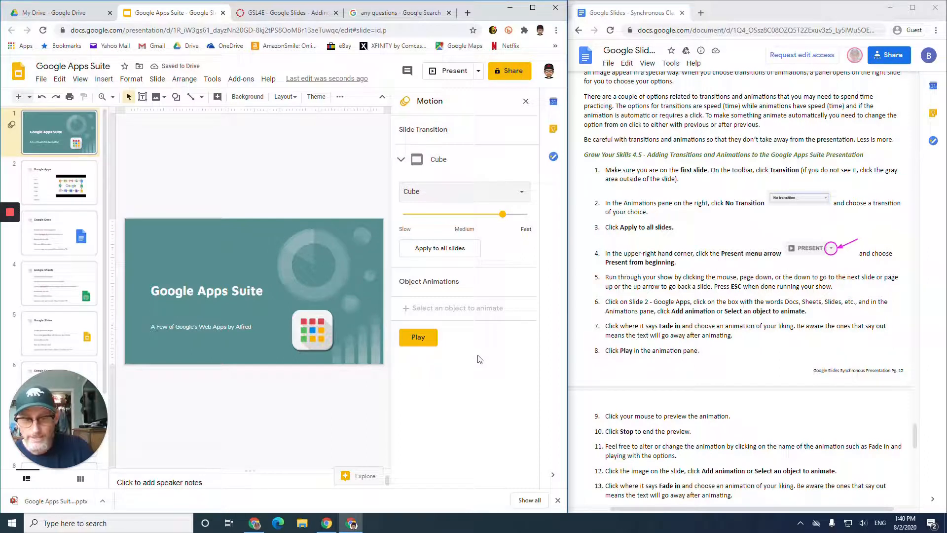
{"action": "left_click", "coordinate": [464, 251]}
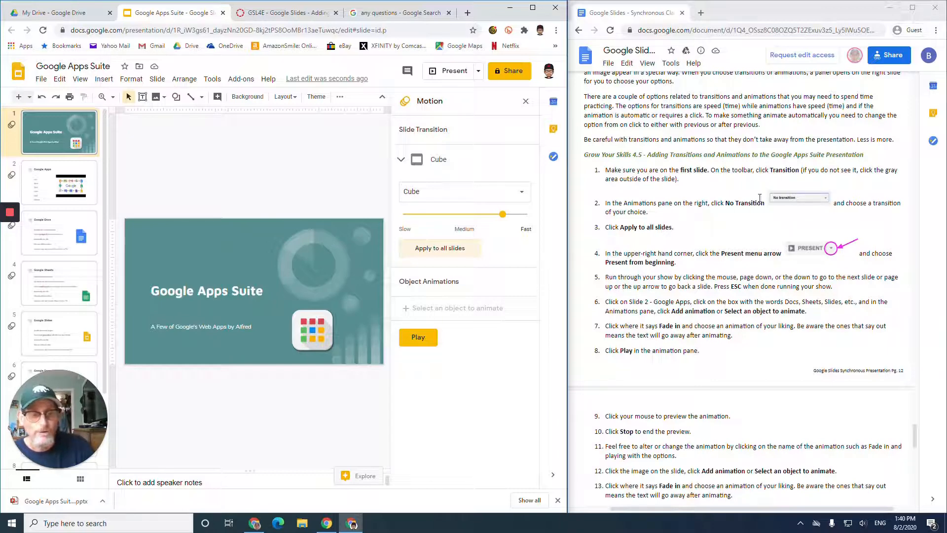
{"action": "scroll", "coordinate": [715, 248], "scroll_direction": "down", "scroll_amount": 2}
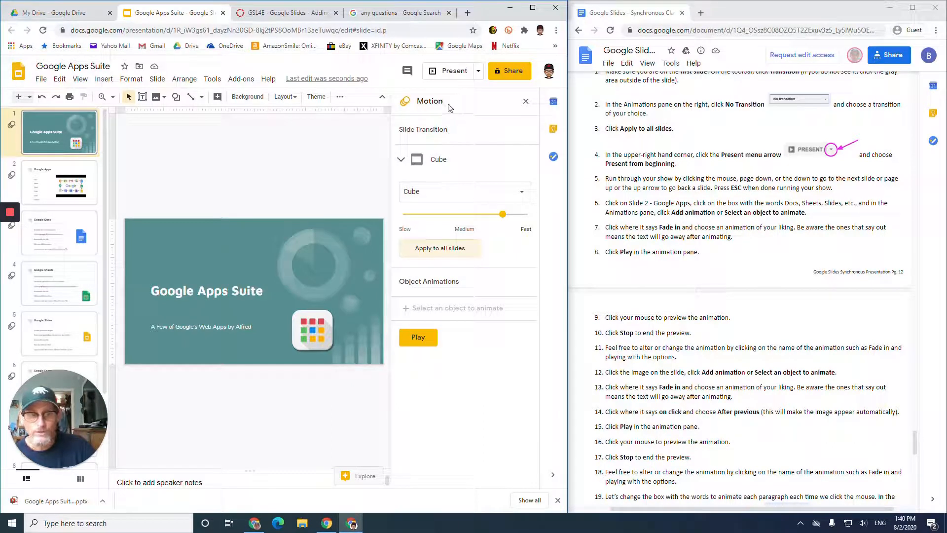
Present the slideshow from the beginning, advance through to the Google Docs slide to check the transitions, and exit the show
{"action": "left_click", "coordinate": [478, 72]}
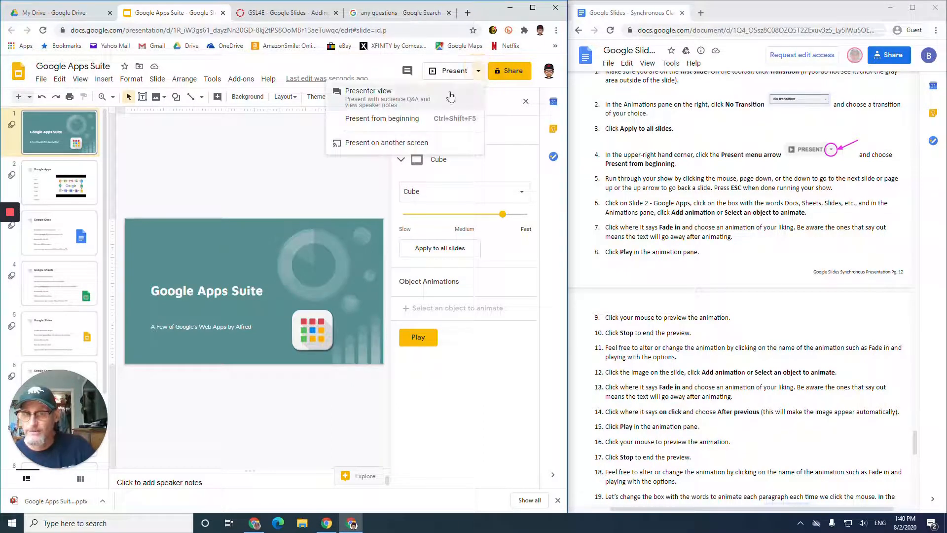
{"action": "left_click", "coordinate": [423, 120]}
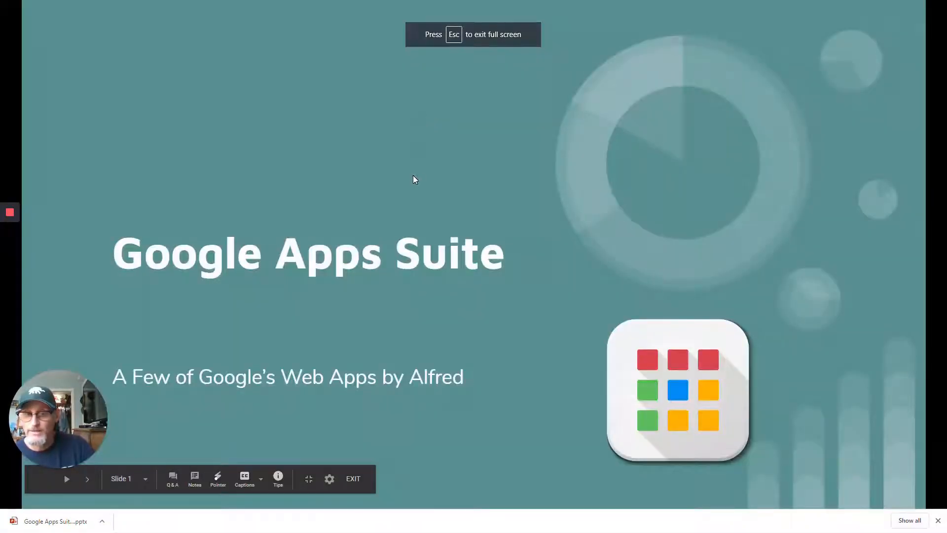
{"action": "left_click", "coordinate": [414, 179]}
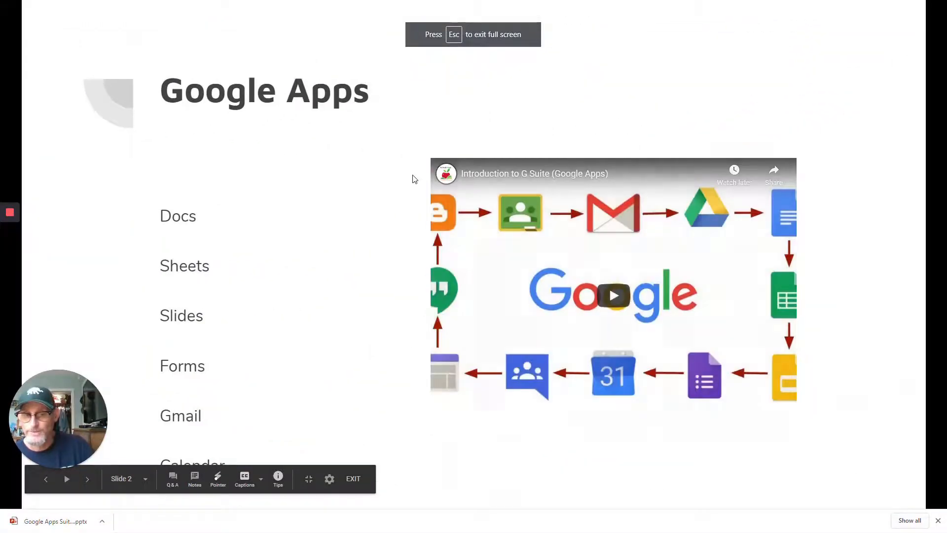
{"action": "left_click", "coordinate": [407, 176]}
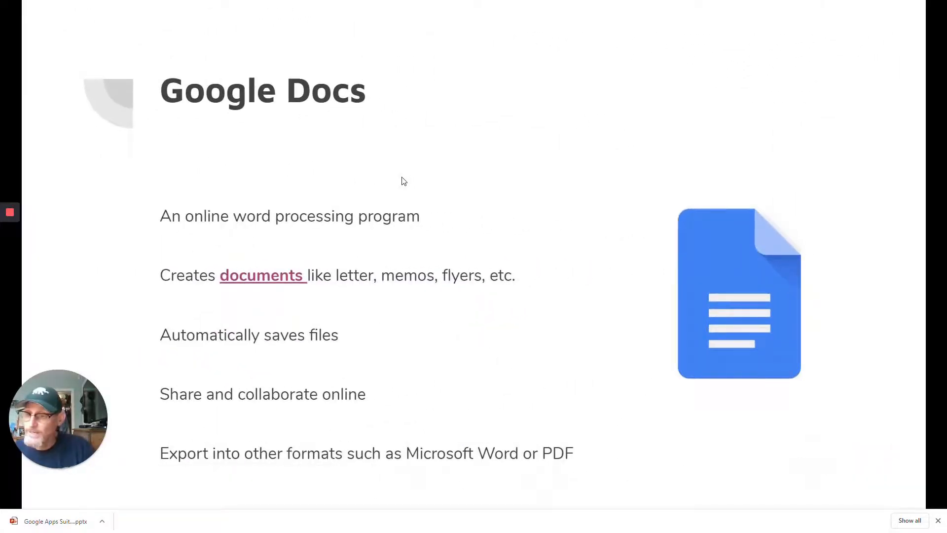
{"action": "key", "text": "Escape"}
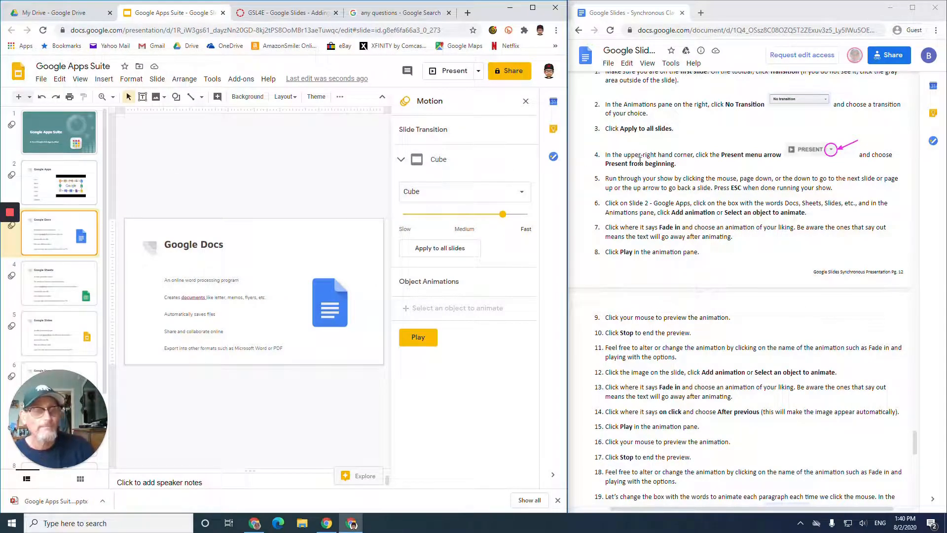
On the Google Apps slide, add a Fly in from bottom animation to the text box listing Docs, Sheets and Slides
{"action": "scroll", "coordinate": [641, 173], "scroll_direction": "down", "scroll_amount": 1}
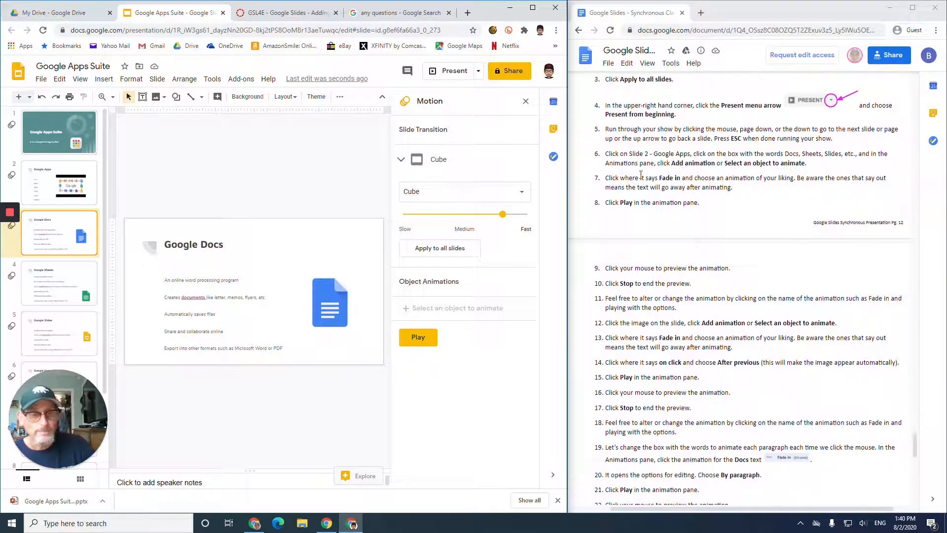
{"action": "scroll", "coordinate": [640, 175], "scroll_direction": "down", "scroll_amount": 1}
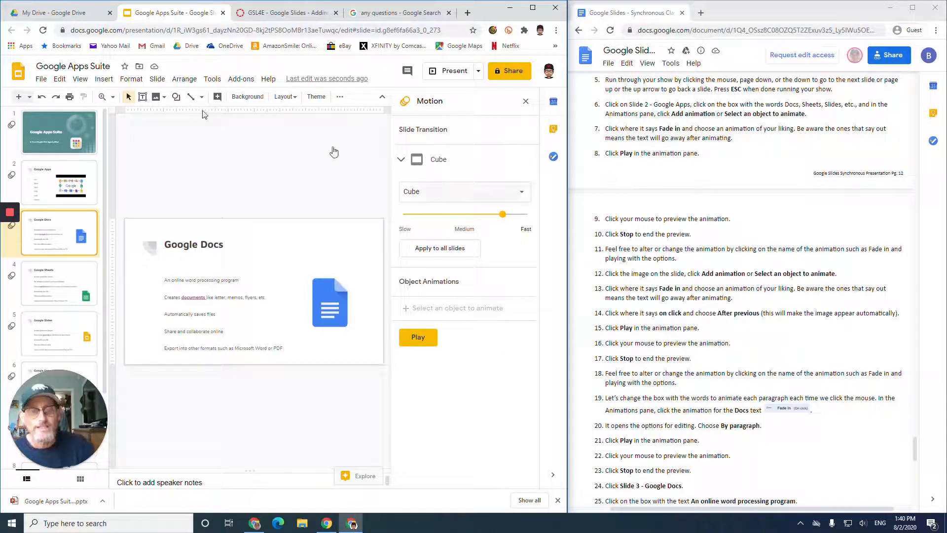
{"action": "left_click", "coordinate": [32, 183]}
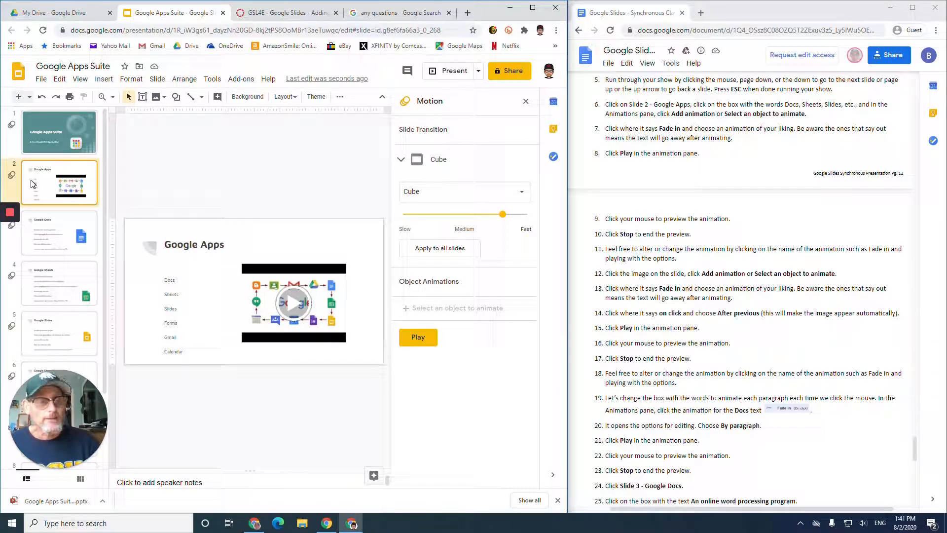
{"action": "left_click", "coordinate": [173, 289]}
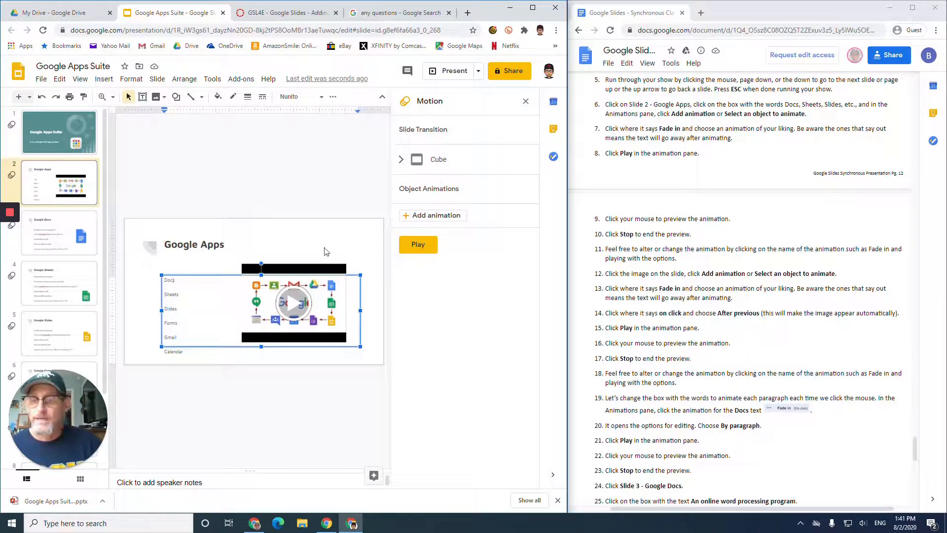
{"action": "left_click", "coordinate": [453, 220]}
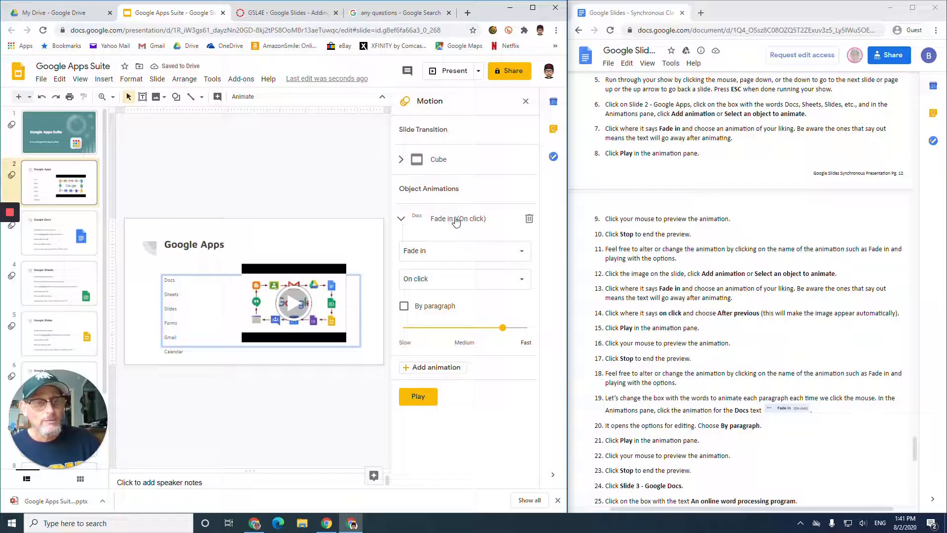
{"action": "left_click", "coordinate": [436, 257]}
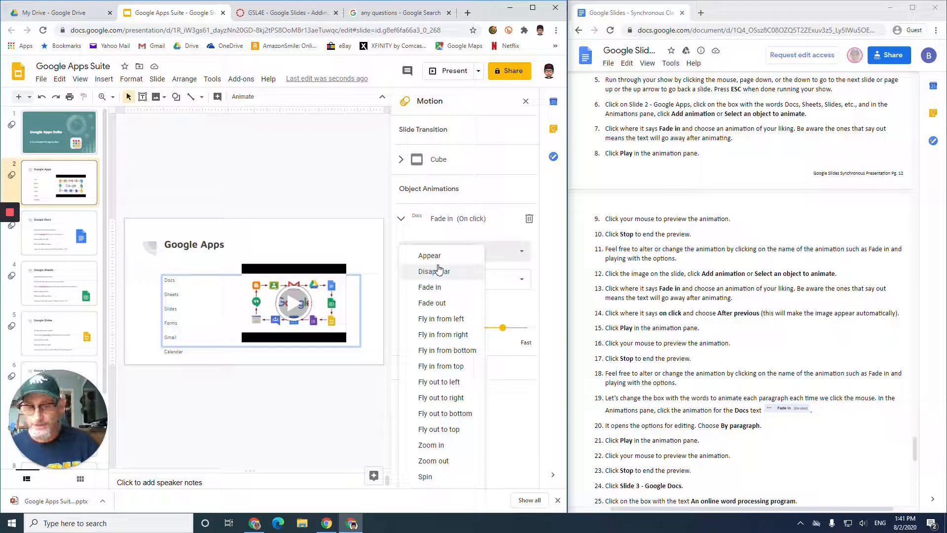
{"action": "left_click", "coordinate": [452, 351]}
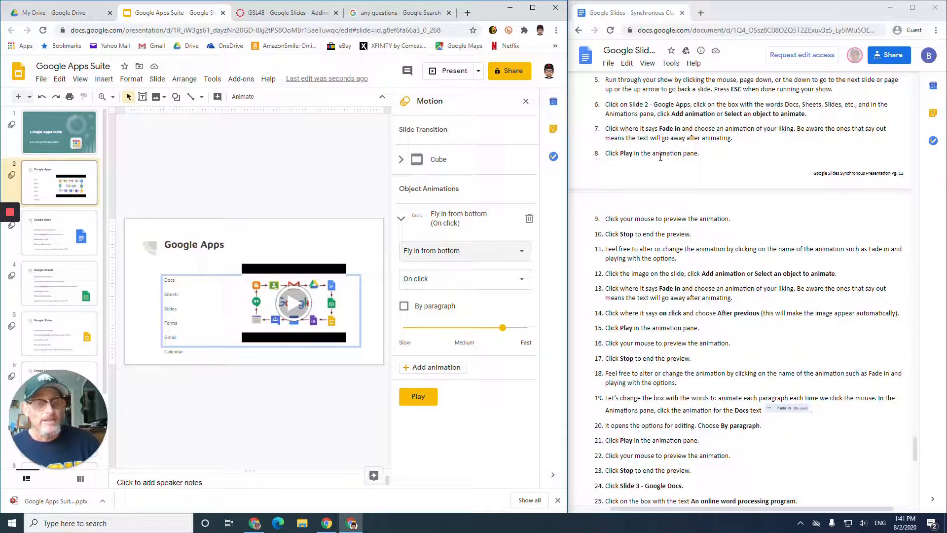
Preview the text animation on the Google Apps slide and stop the preview
{"action": "left_click", "coordinate": [417, 397]}
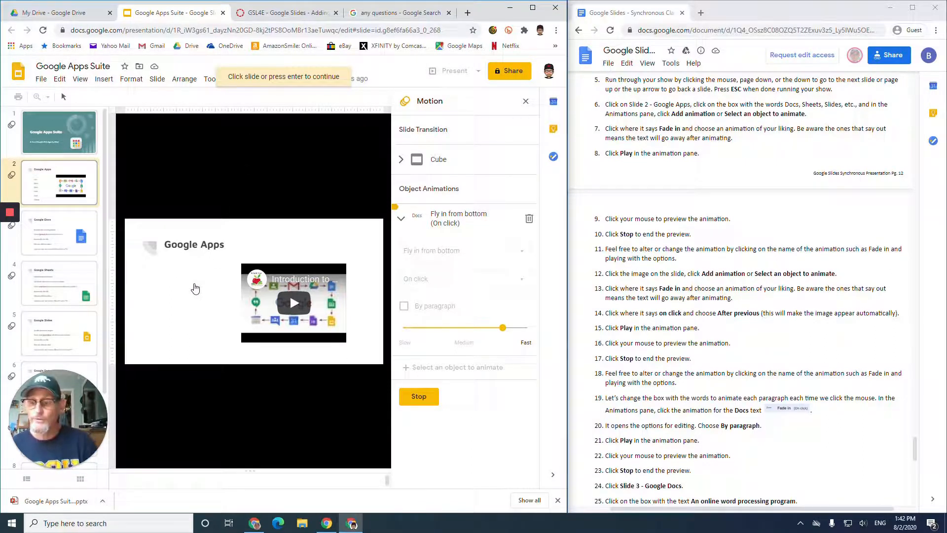
{"action": "left_click", "coordinate": [165, 303]}
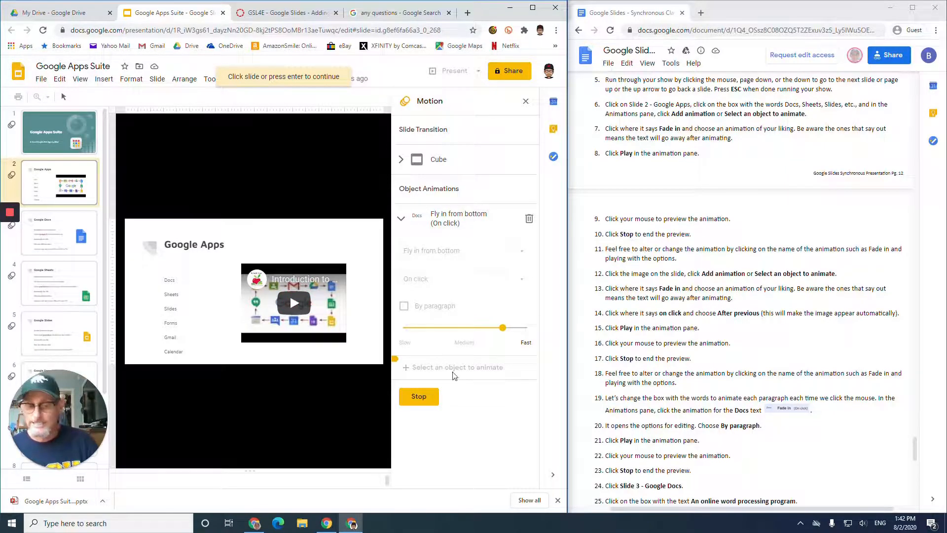
{"action": "left_click", "coordinate": [424, 398]}
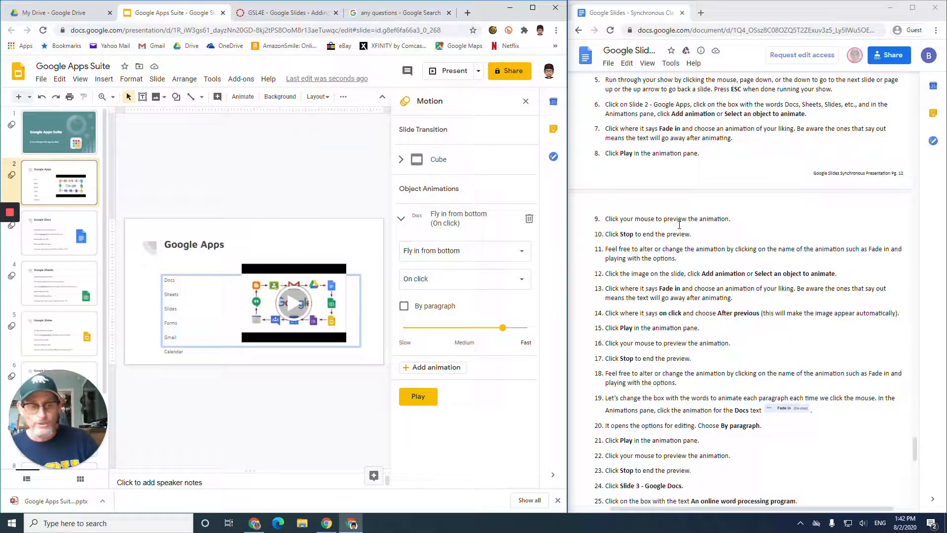
On the Google Docs slide, add a Zoom in animation to the Docs icon and set it to start After previous
{"action": "scroll", "coordinate": [679, 225], "scroll_direction": "down", "scroll_amount": 2}
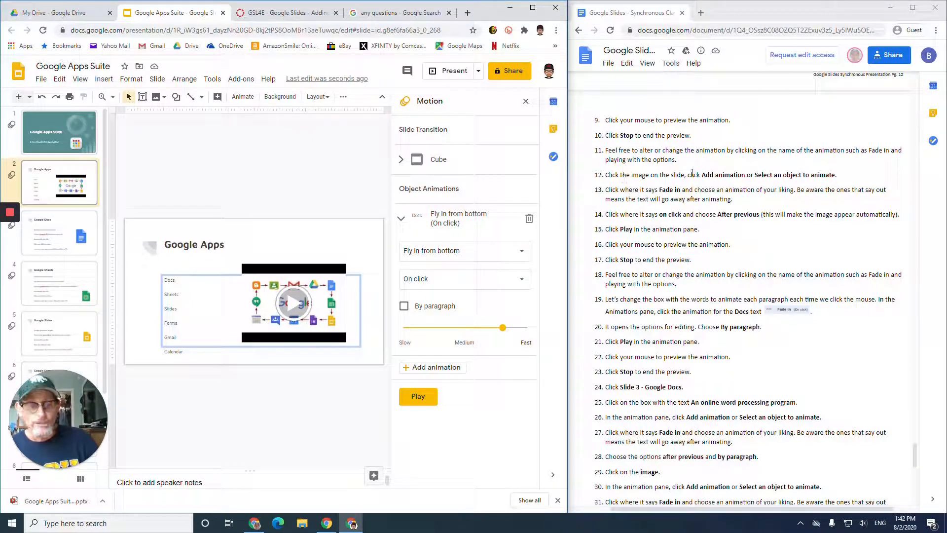
{"action": "left_click", "coordinate": [328, 269]}
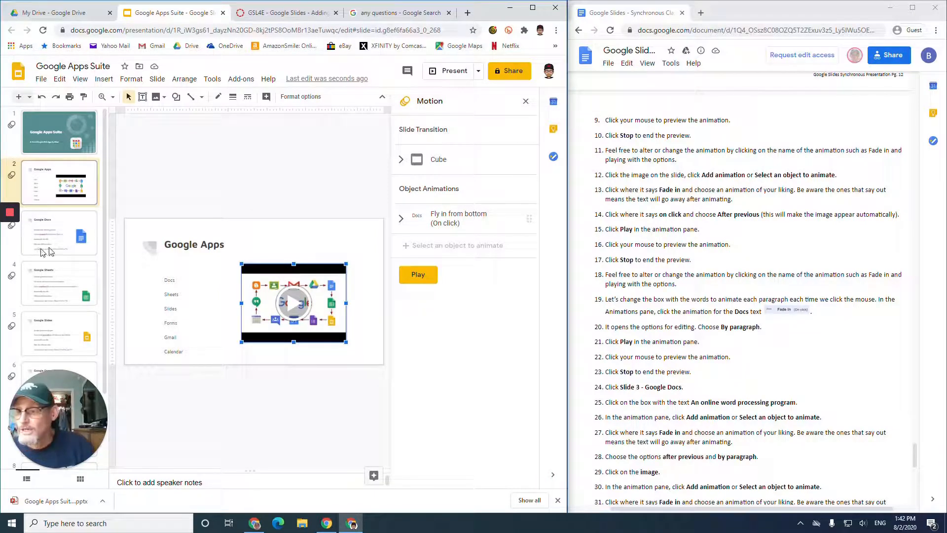
{"action": "left_click", "coordinate": [61, 239]}
{"action": "left_click", "coordinate": [334, 307]}
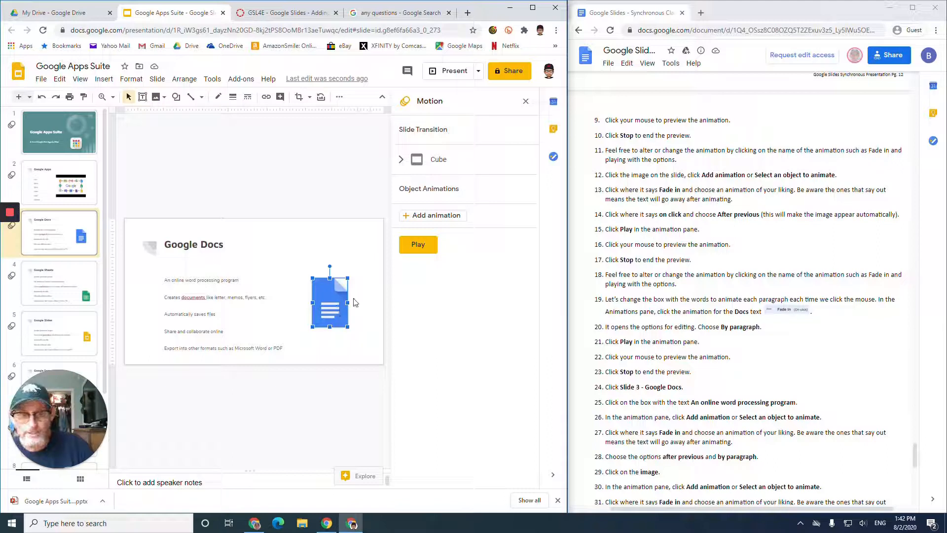
{"action": "left_click", "coordinate": [440, 217]}
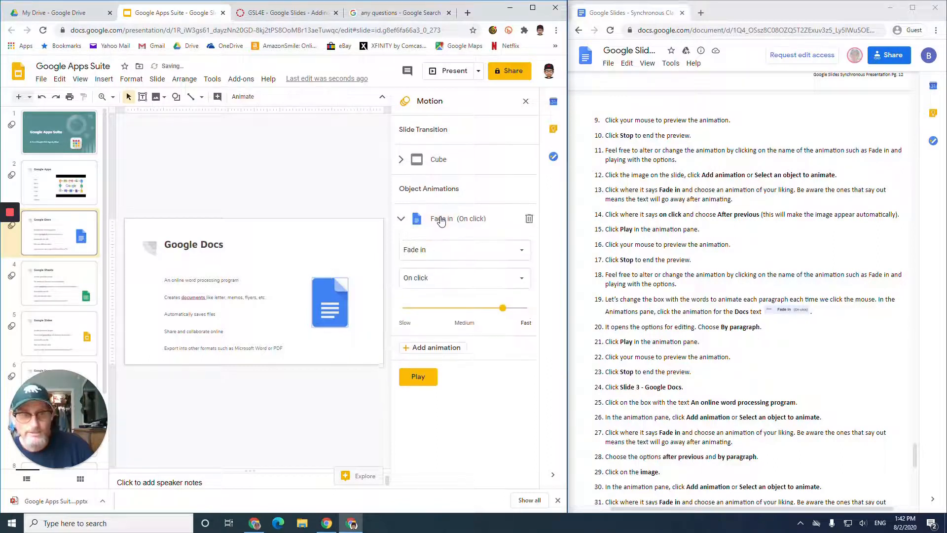
{"action": "left_click", "coordinate": [434, 257]}
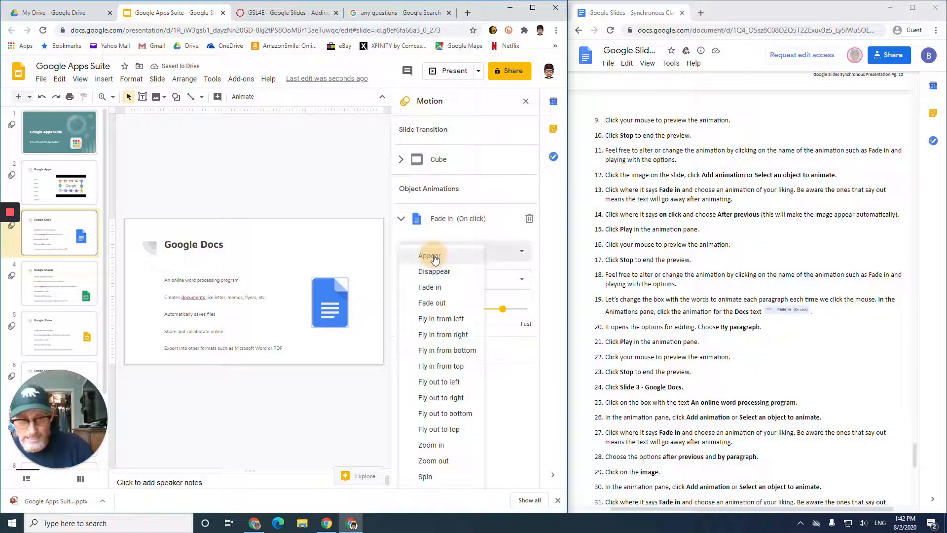
{"action": "left_click", "coordinate": [446, 450]}
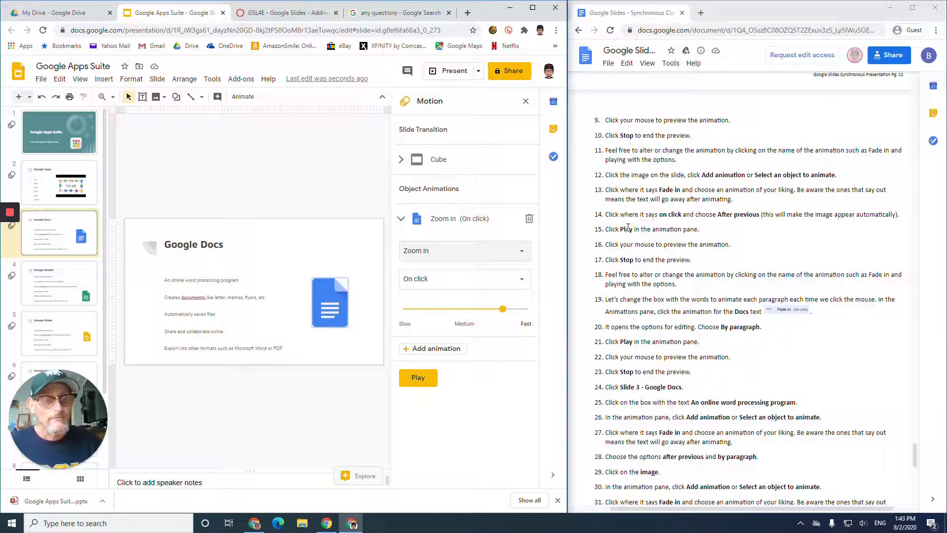
{"action": "left_click", "coordinate": [424, 282]}
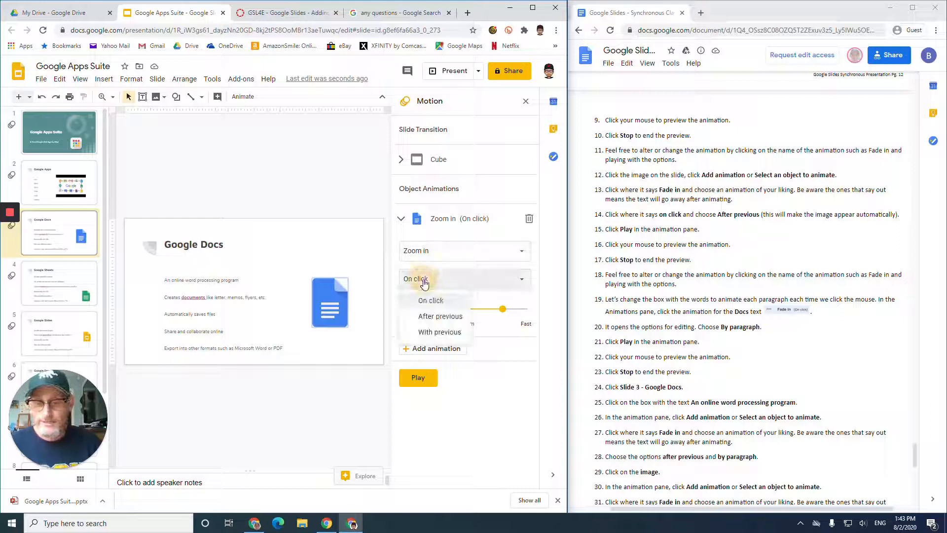
{"action": "left_click", "coordinate": [426, 316]}
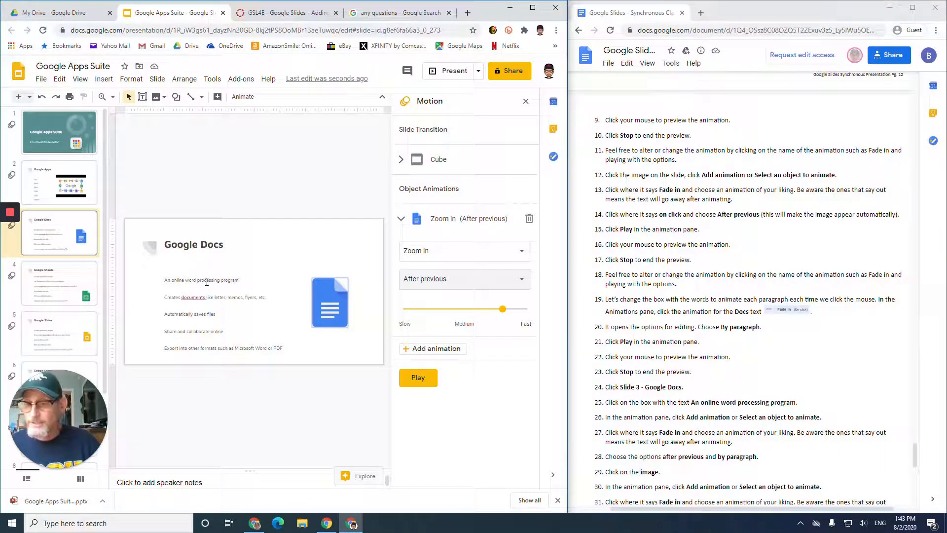
Add a Fly in from bottom animation to the Google Docs slide's text box and reorder it before the icon's Zoom in
{"action": "left_click", "coordinate": [207, 282]}
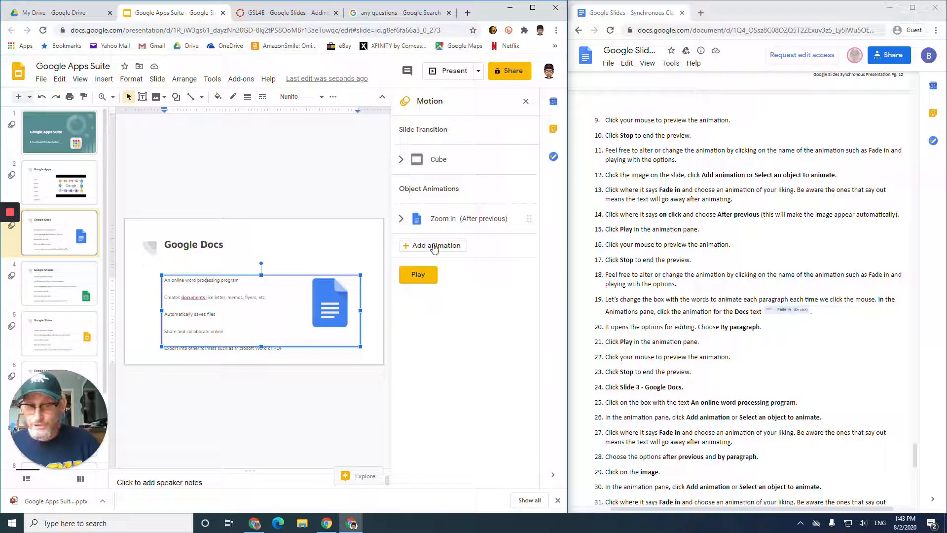
{"action": "left_click", "coordinate": [434, 245]}
{"action": "left_click", "coordinate": [438, 288]}
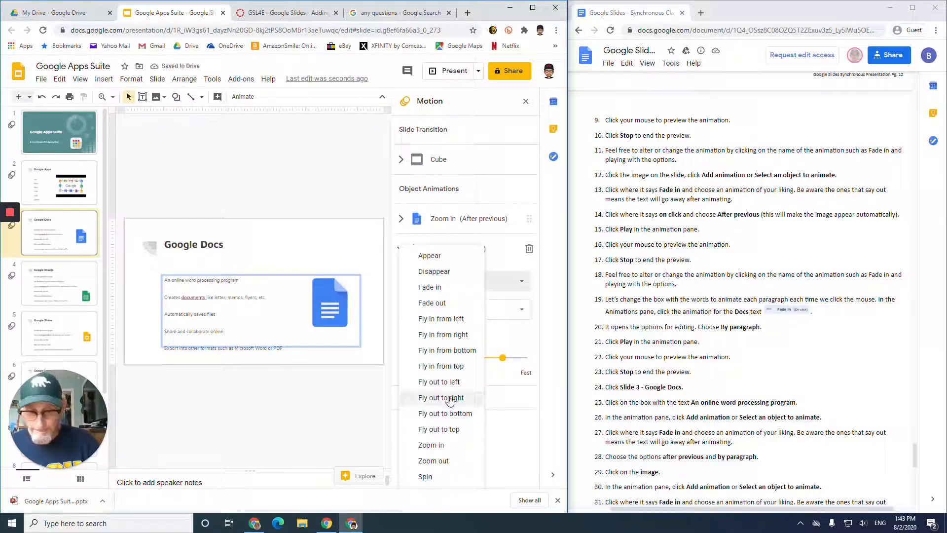
{"action": "left_click", "coordinate": [449, 351]}
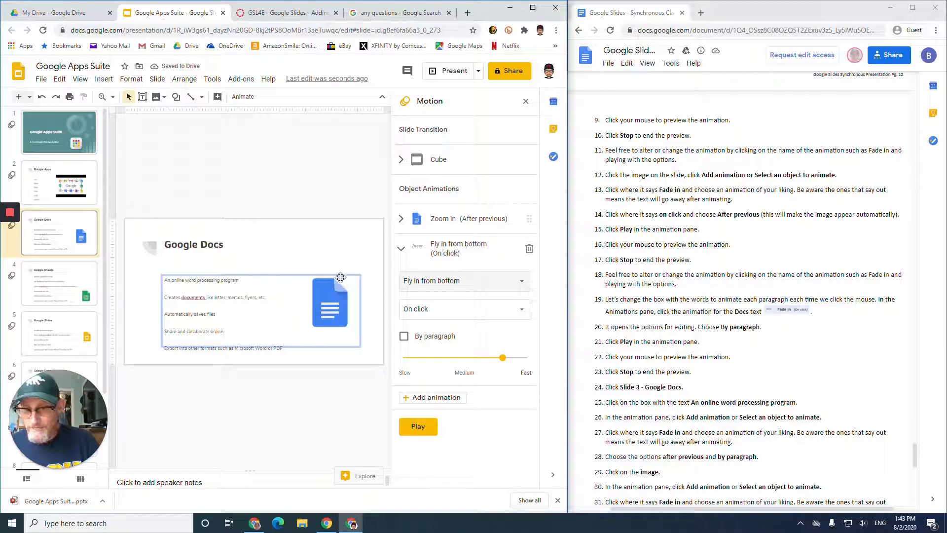
{"action": "left_click_drag", "start_coordinate": [446, 249], "coordinate": [445, 212]}
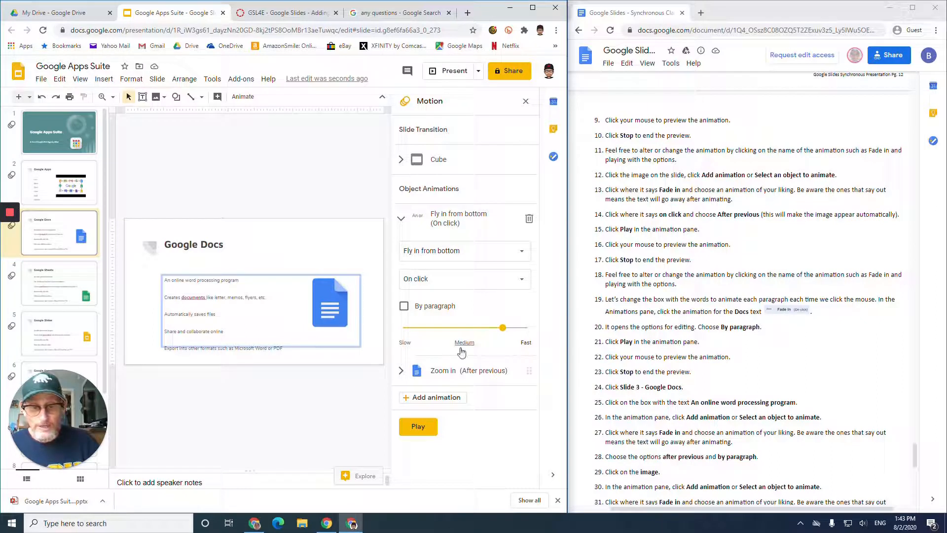
Preview the Google Docs slide's text and icon animations, review the remaining exercise instructions, and stop the preview
{"action": "left_click", "coordinate": [420, 426]}
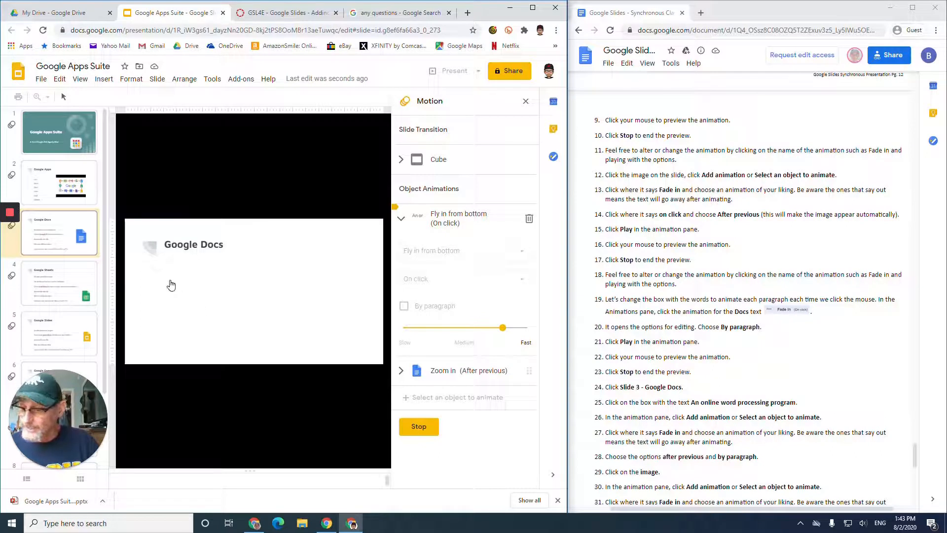
{"action": "left_click", "coordinate": [171, 285]}
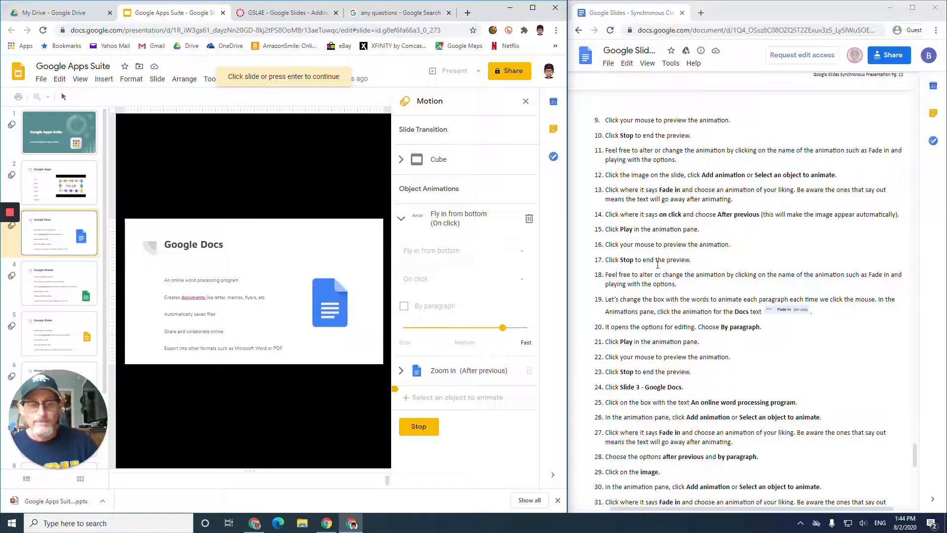
{"action": "scroll", "coordinate": [658, 264], "scroll_direction": "down", "scroll_amount": 2}
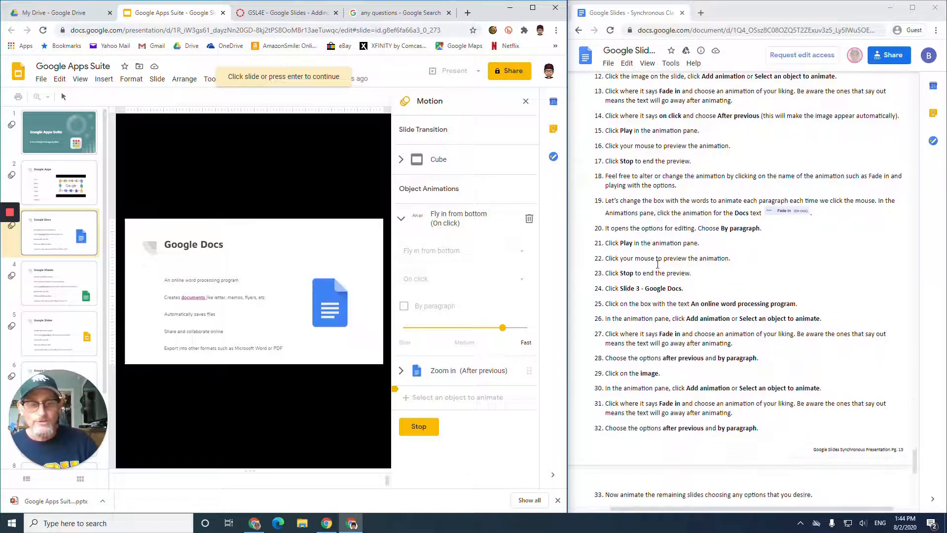
{"action": "left_click", "coordinate": [419, 426]}
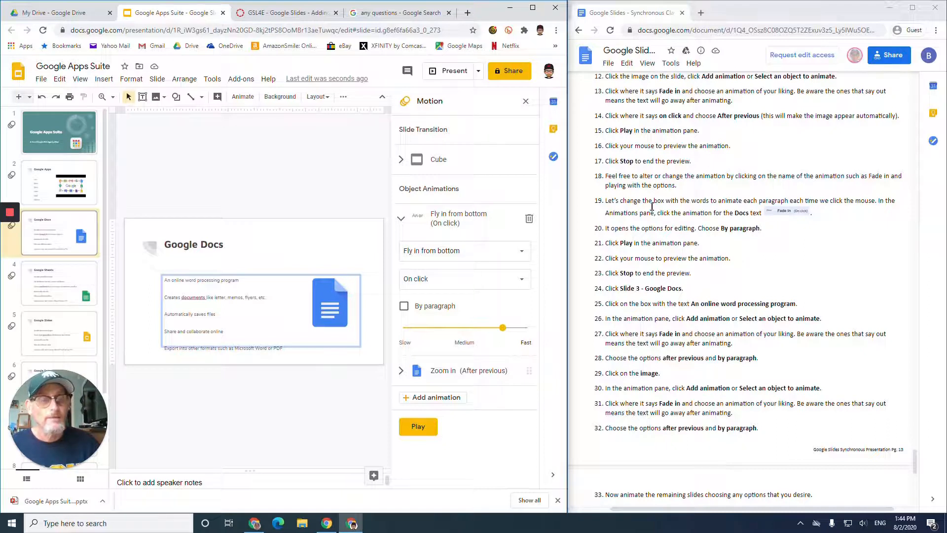
Set the Google Docs text box's Fly in from bottom animation to run by paragraph
{"action": "scroll", "coordinate": [652, 207], "scroll_direction": "down", "scroll_amount": 1}
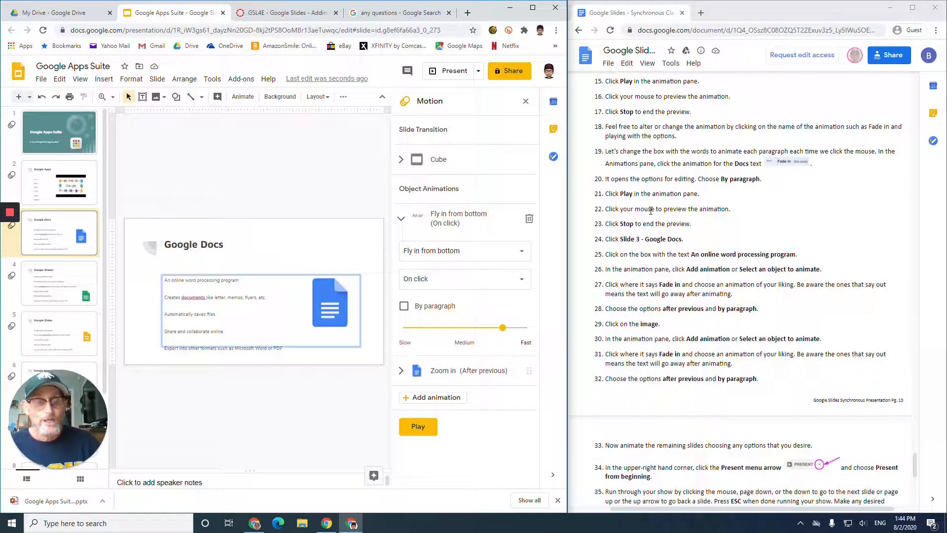
{"action": "left_click", "coordinate": [188, 286]}
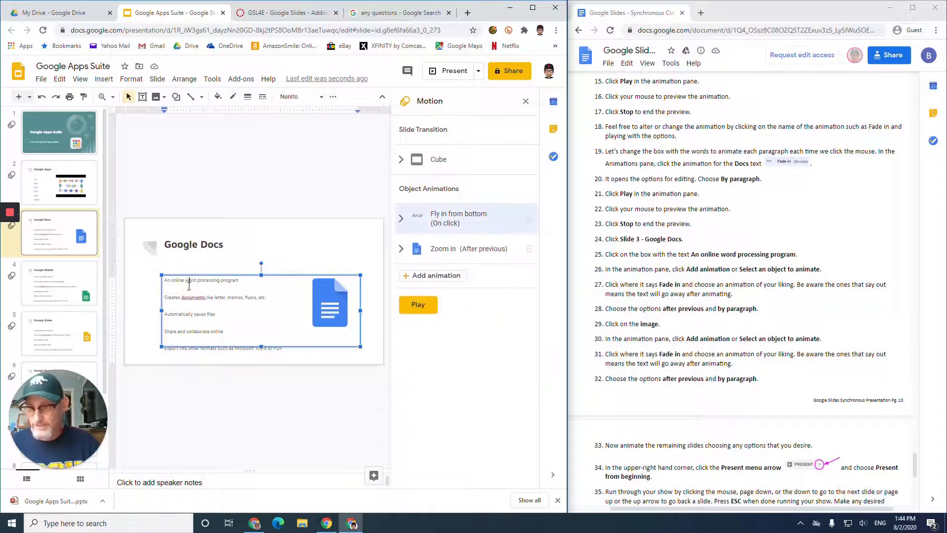
{"action": "left_click", "coordinate": [456, 227]}
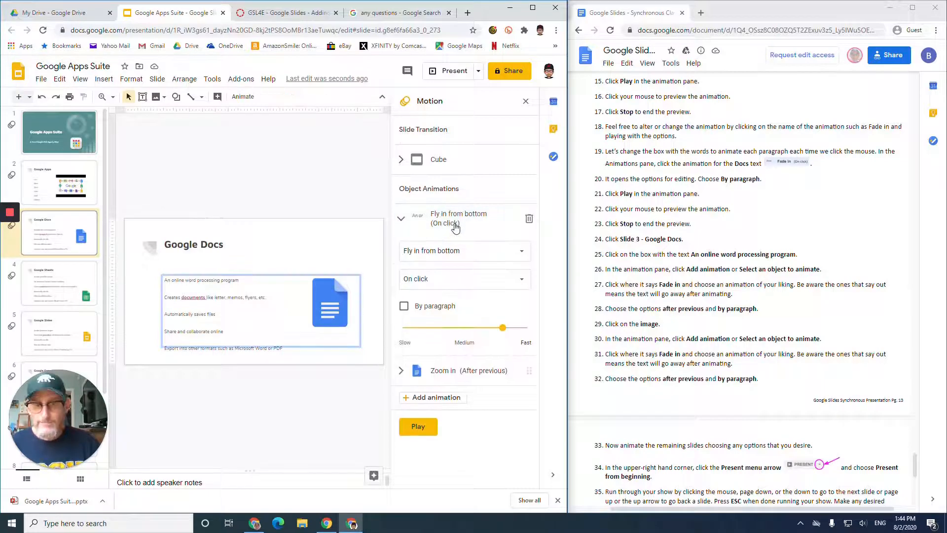
{"action": "left_click", "coordinate": [404, 307]}
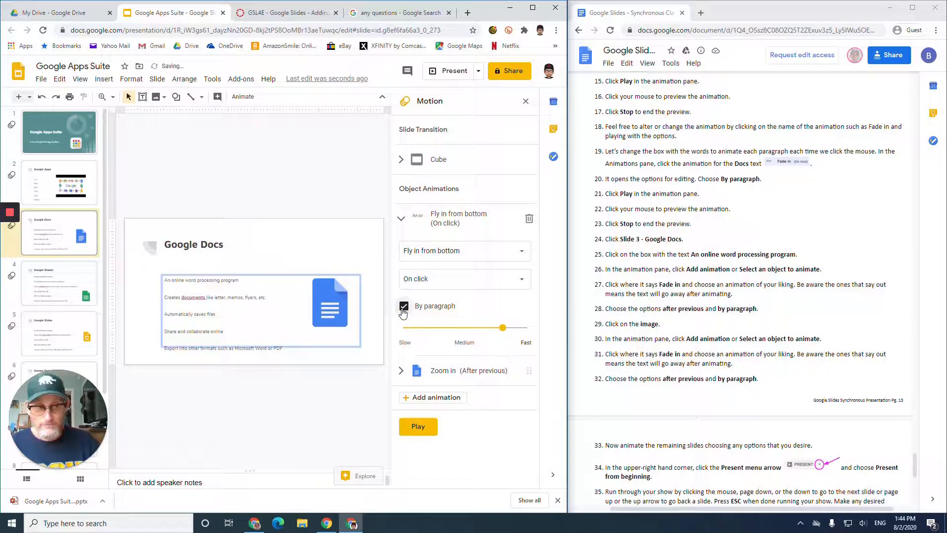
Preview the Google Docs slide's animations, advancing through each text paragraph to the icon, and stop the preview
{"action": "left_click", "coordinate": [418, 428]}
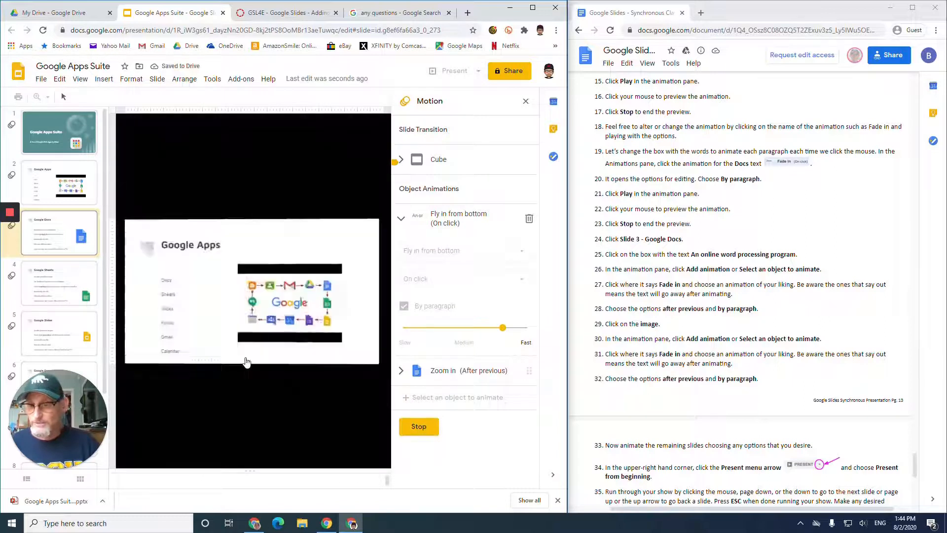
{"action": "left_click", "coordinate": [236, 344]}
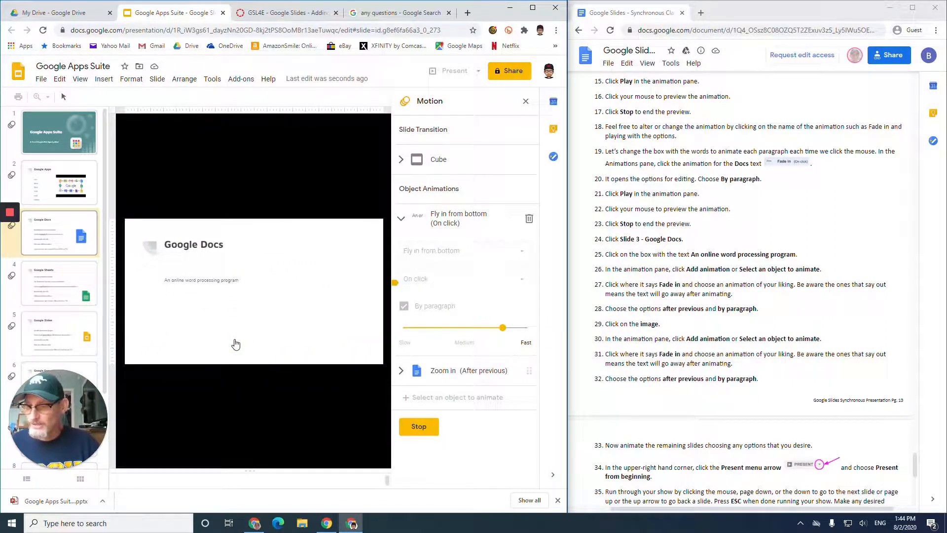
{"action": "left_click", "coordinate": [235, 344]}
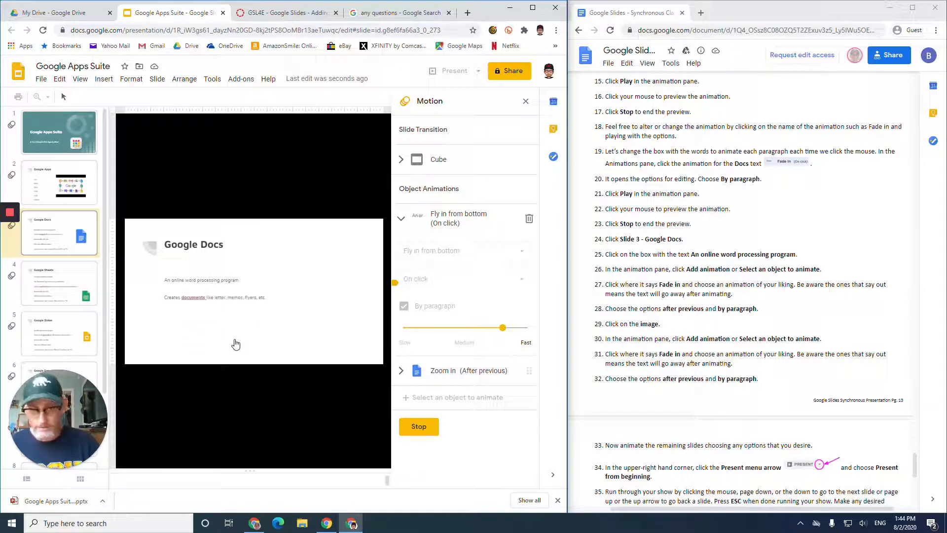
{"action": "left_click", "coordinate": [235, 344]}
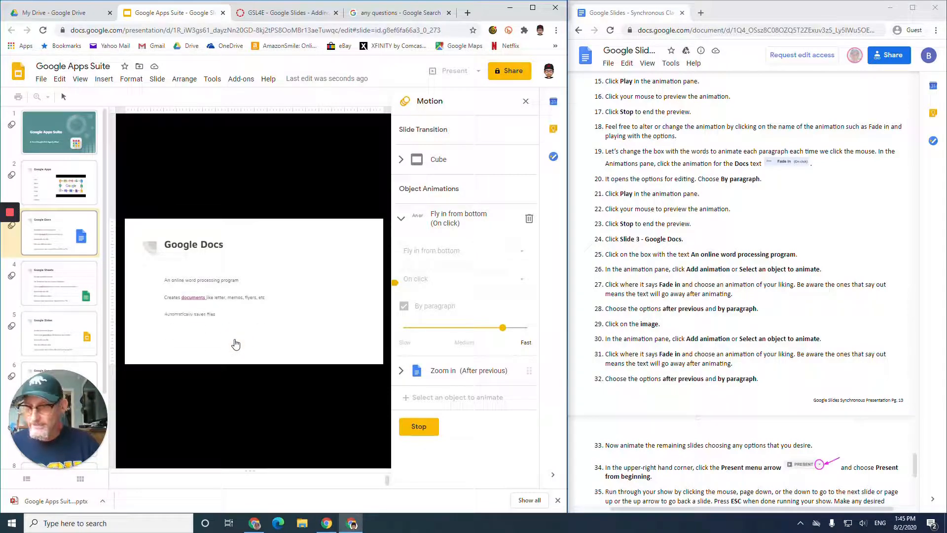
{"action": "left_click", "coordinate": [235, 344]}
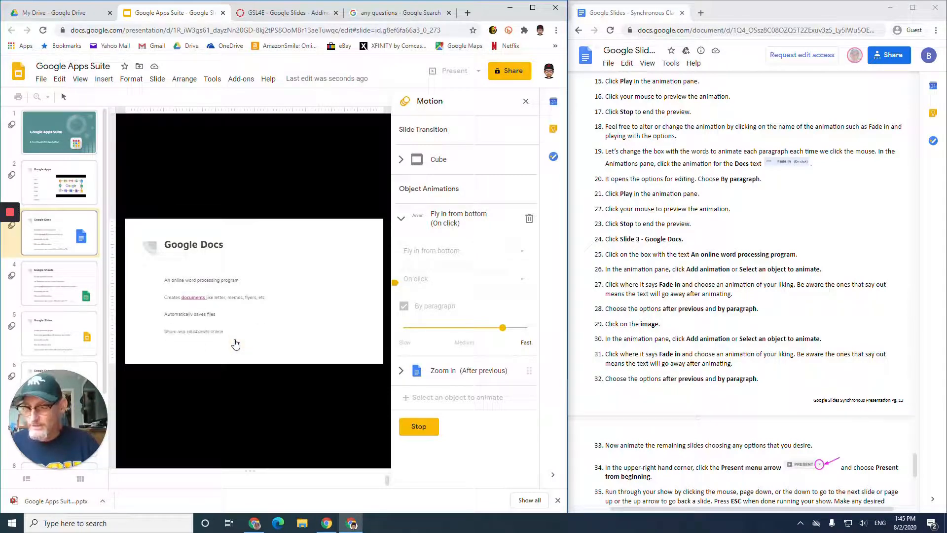
{"action": "left_click", "coordinate": [235, 344]}
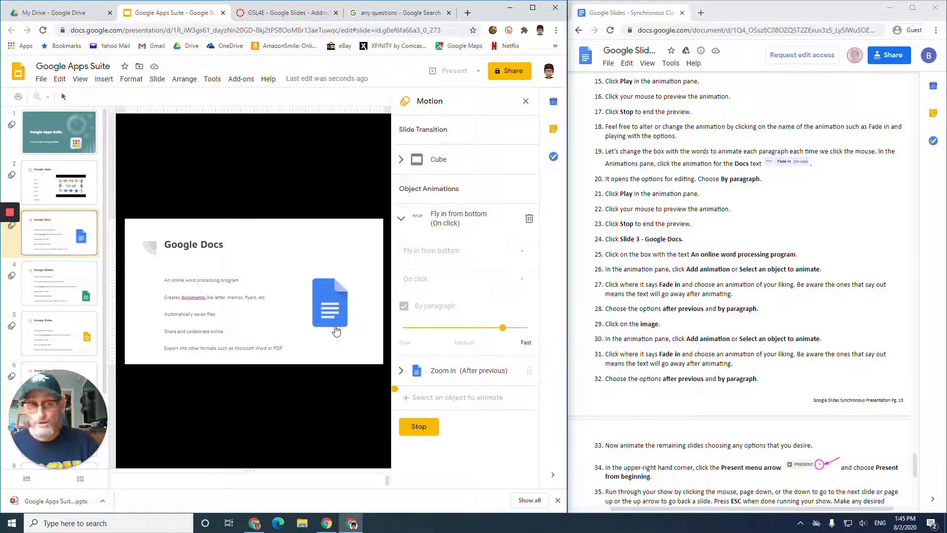
{"action": "left_click", "coordinate": [420, 429]}
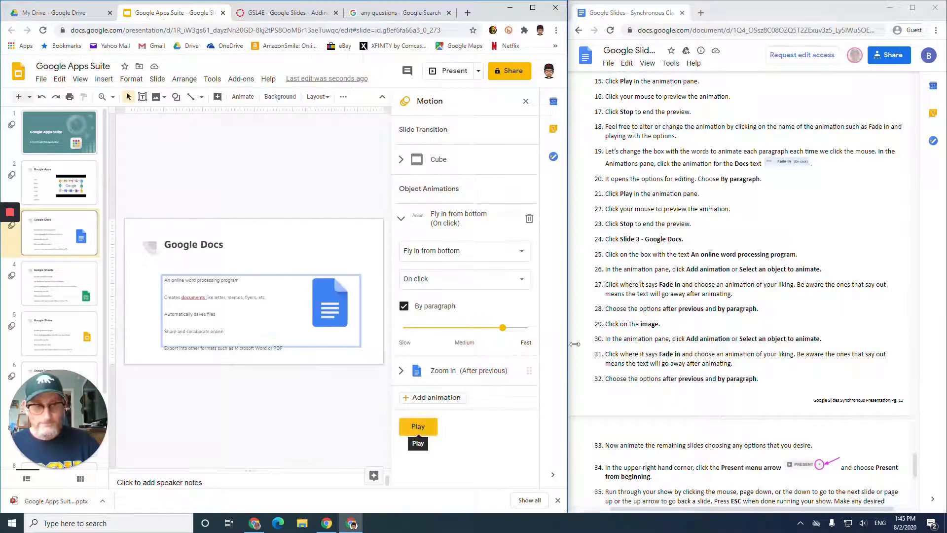
On the Google Sheets slide, add a Fly in from bottom animation to the text box
{"action": "scroll", "coordinate": [640, 253], "scroll_direction": "down", "scroll_amount": 1}
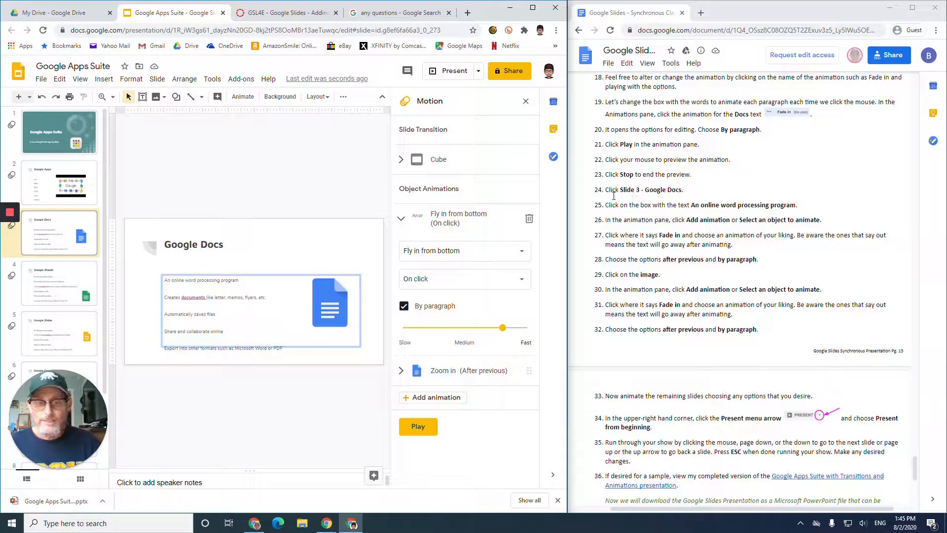
{"action": "scroll", "coordinate": [615, 196], "scroll_direction": "down", "scroll_amount": 1}
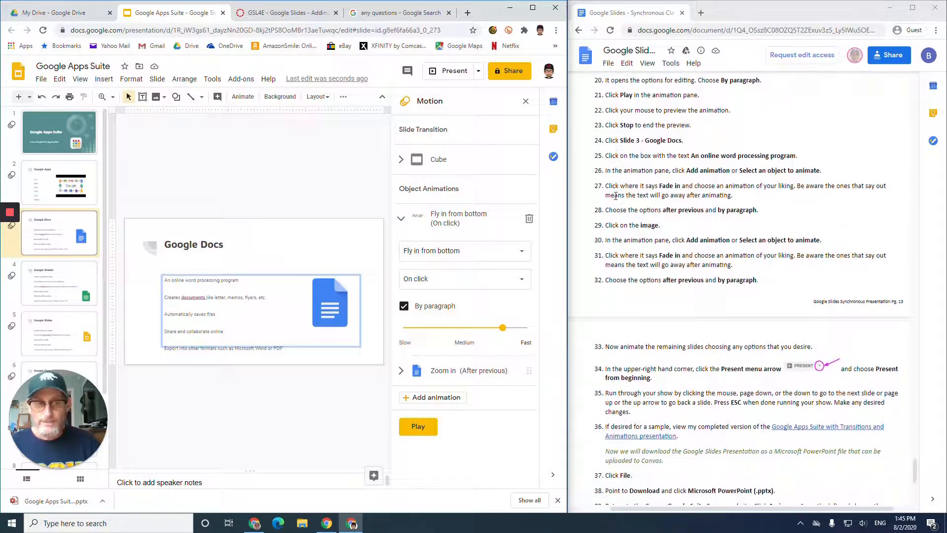
{"action": "left_click", "coordinate": [54, 280]}
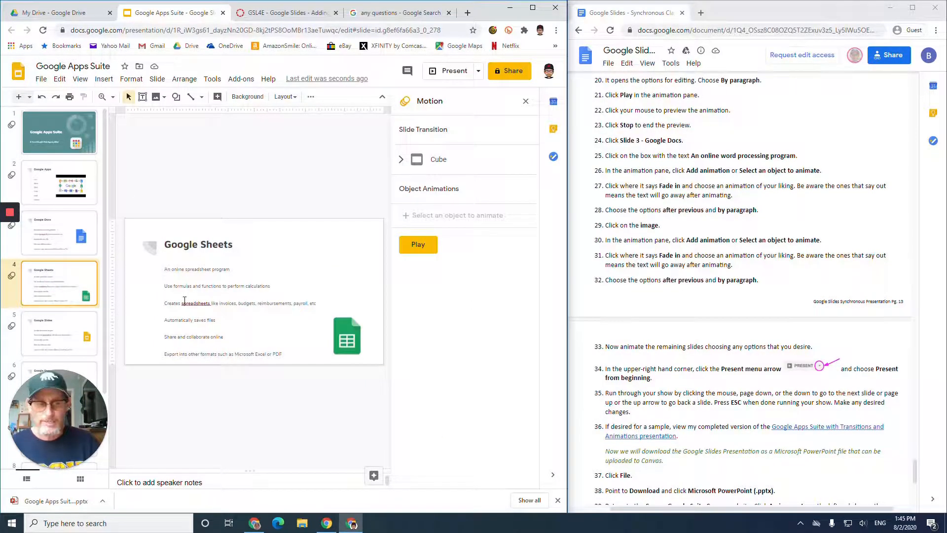
{"action": "left_click", "coordinate": [190, 271]}
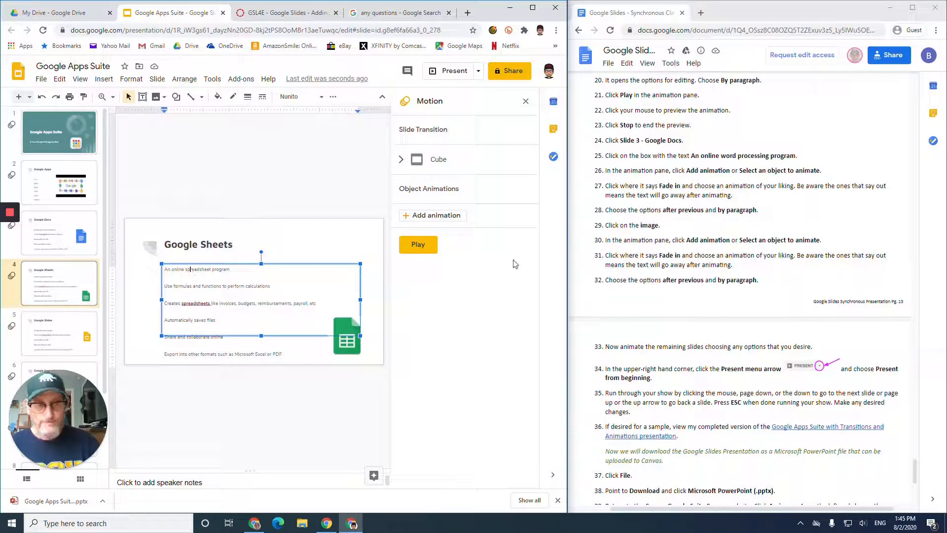
{"action": "scroll", "coordinate": [662, 227], "scroll_direction": "down", "scroll_amount": 2}
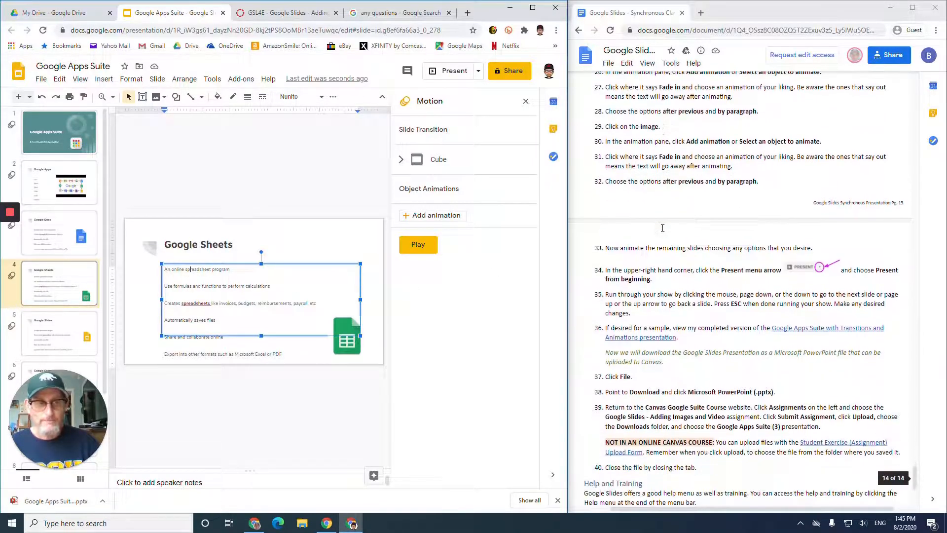
{"action": "scroll", "coordinate": [661, 228], "scroll_direction": "up", "scroll_amount": 1}
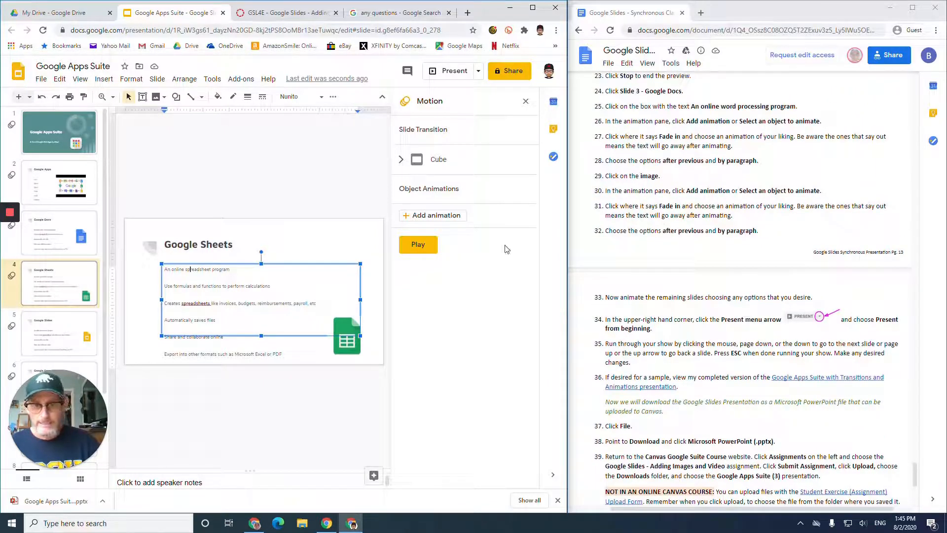
{"action": "left_click", "coordinate": [443, 221]}
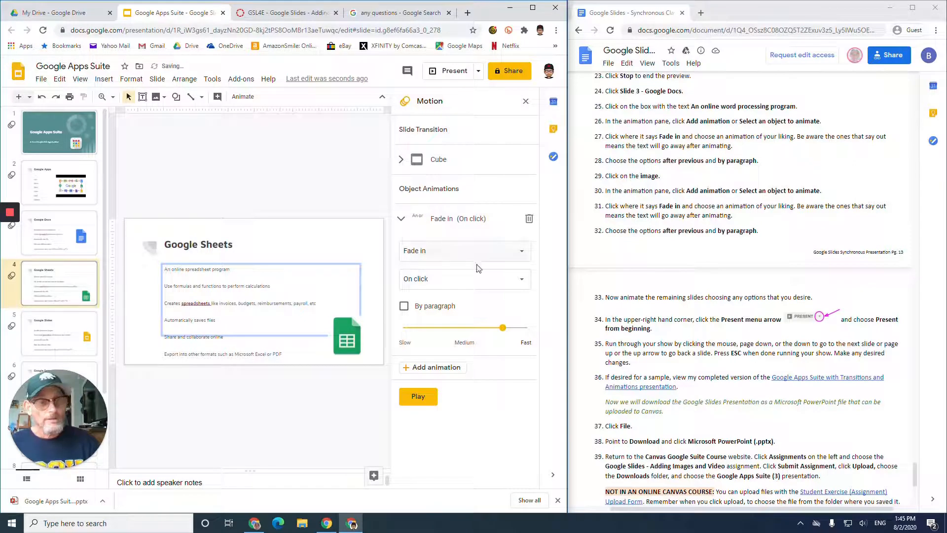
{"action": "left_click", "coordinate": [441, 255]}
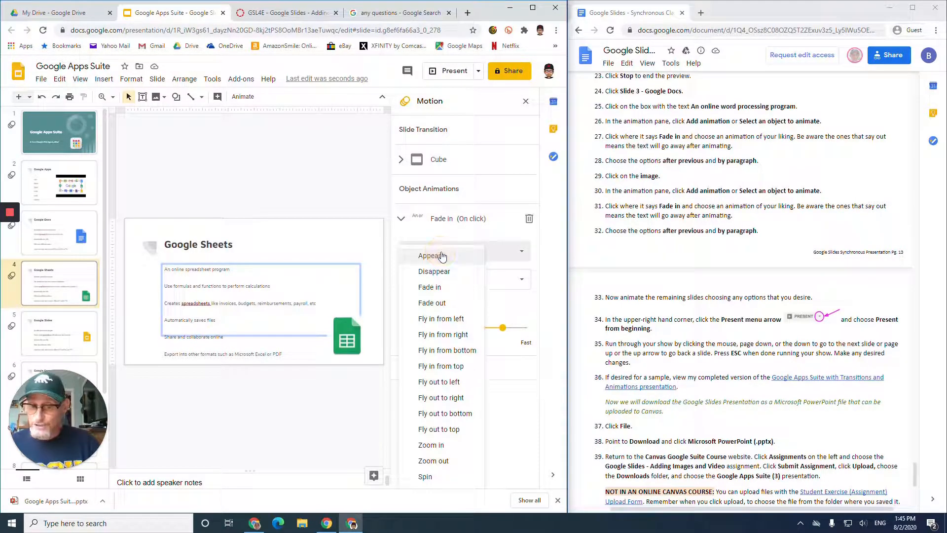
{"action": "left_click", "coordinate": [459, 351]}
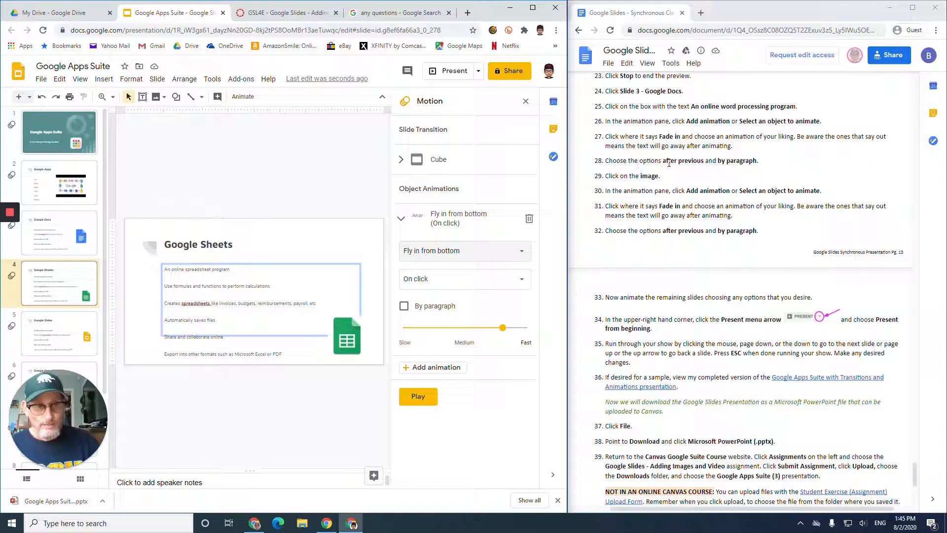
Set the Google Sheets text box's animation to start After previous and run by paragraph
{"action": "left_click", "coordinate": [446, 282]}
{"action": "left_click", "coordinate": [446, 320]}
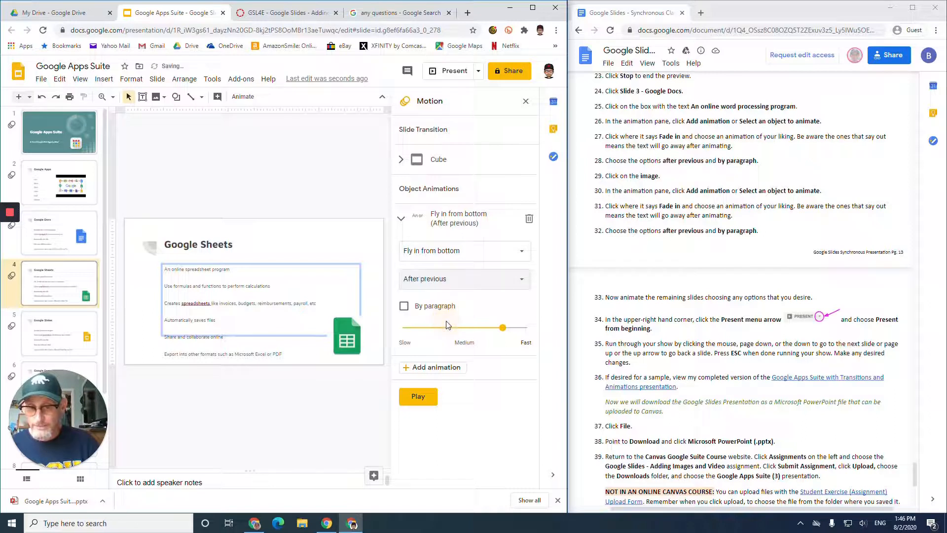
{"action": "left_click", "coordinate": [404, 307]}
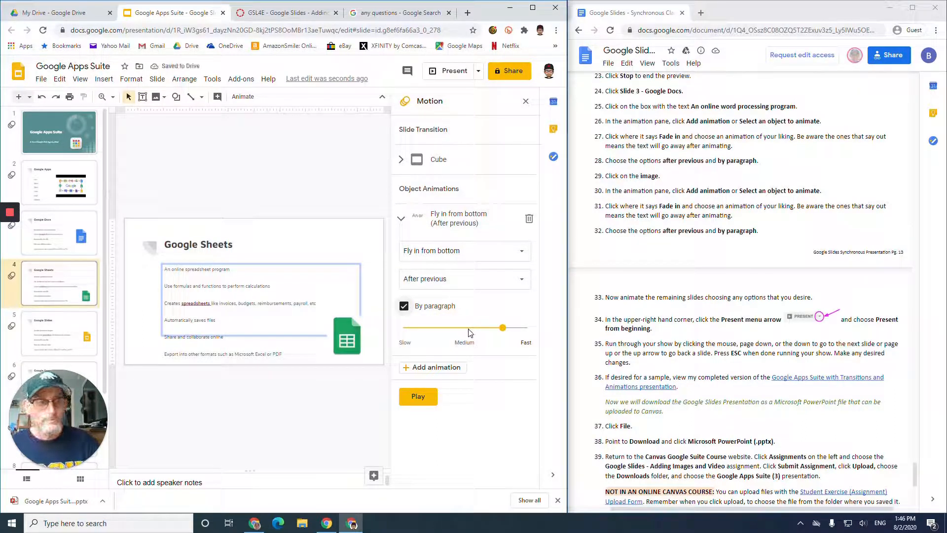
On the Google Slides slide, add a Fade in animation to the text box and set it to start After previous
{"action": "scroll", "coordinate": [652, 284], "scroll_direction": "down", "scroll_amount": 1}
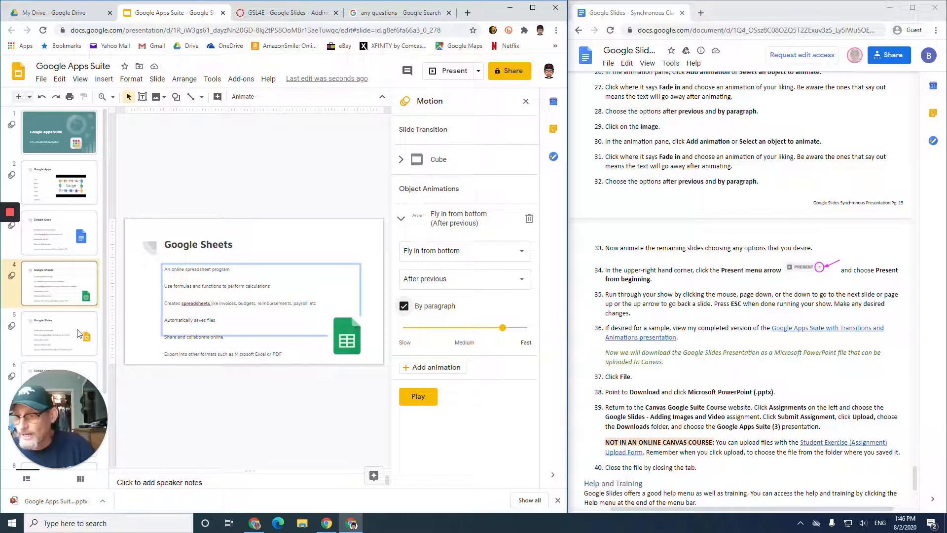
{"action": "scroll", "coordinate": [78, 327], "scroll_direction": "down", "scroll_amount": 2}
{"action": "left_click", "coordinate": [53, 246]}
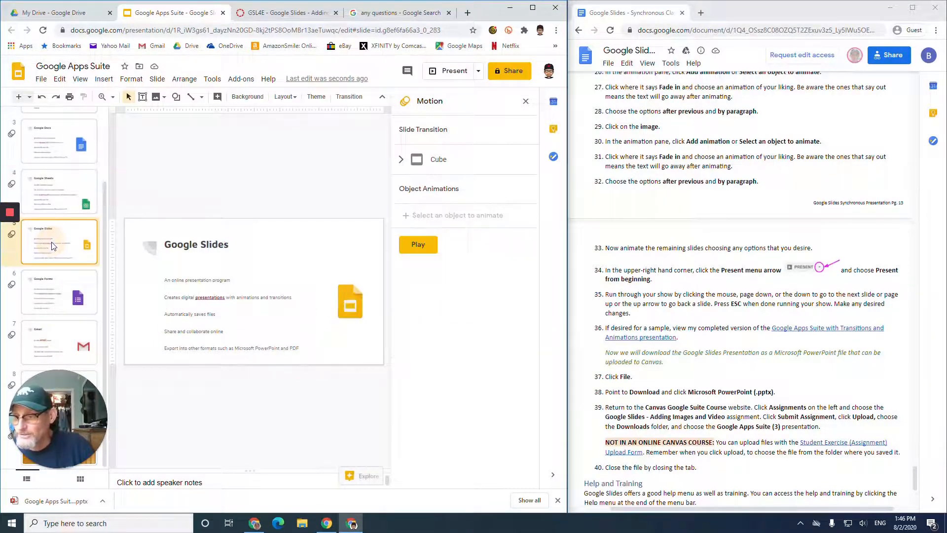
{"action": "left_click", "coordinate": [196, 280]}
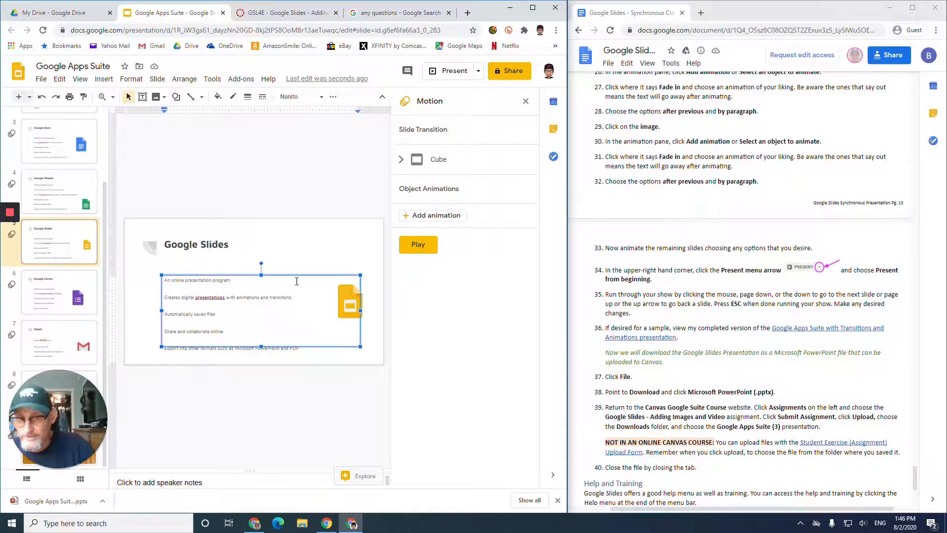
{"action": "left_click", "coordinate": [434, 215]}
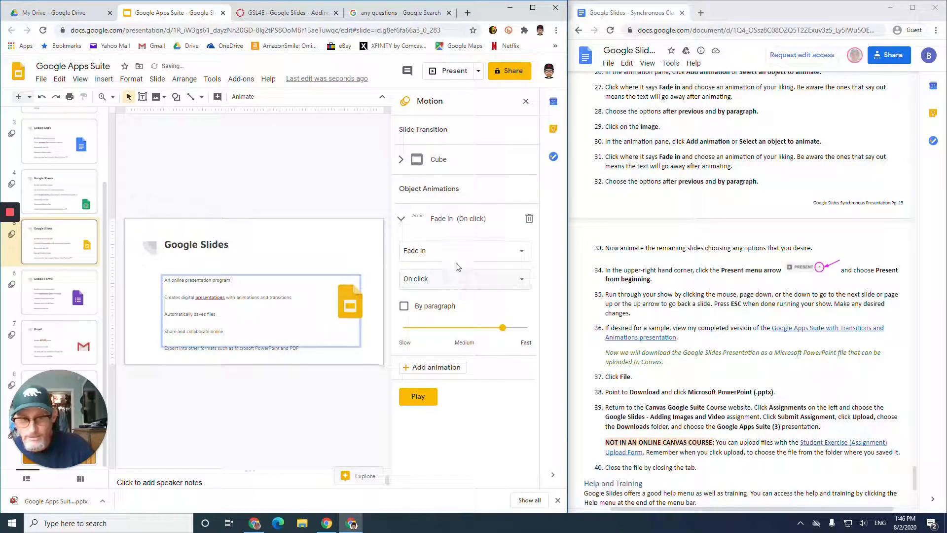
{"action": "left_click", "coordinate": [448, 272]}
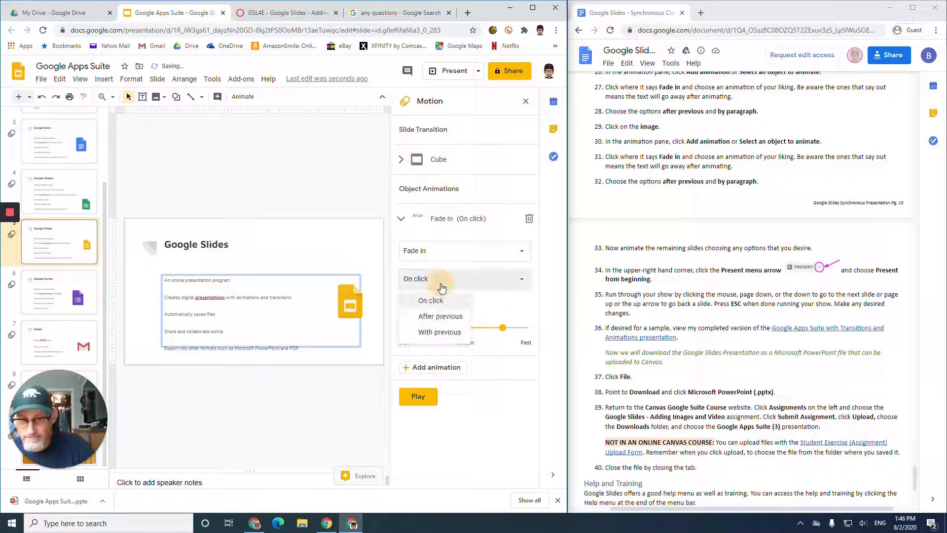
{"action": "left_click", "coordinate": [439, 317]}
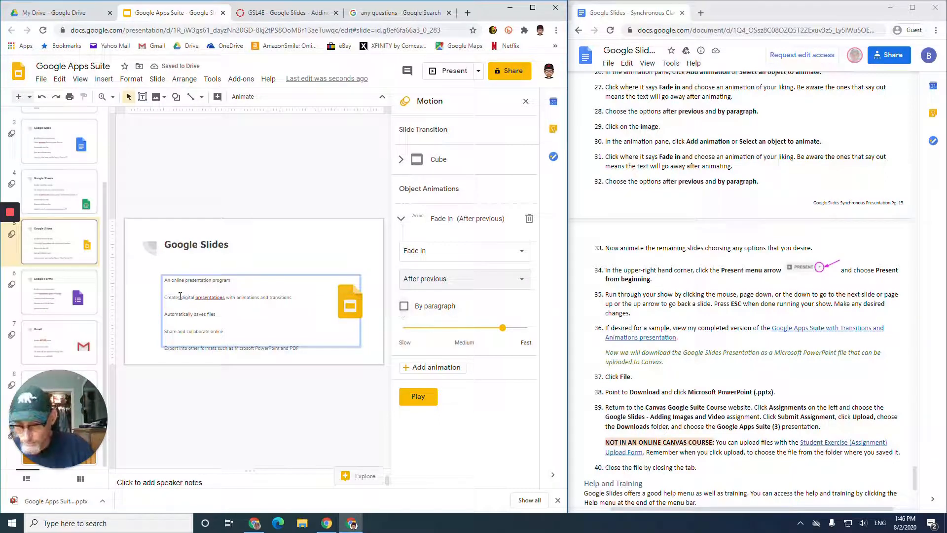
Add a Zoom in animation to the yellow Slides icon and set it to start After previous
{"action": "left_click", "coordinate": [352, 307]}
{"action": "left_click", "coordinate": [433, 246]}
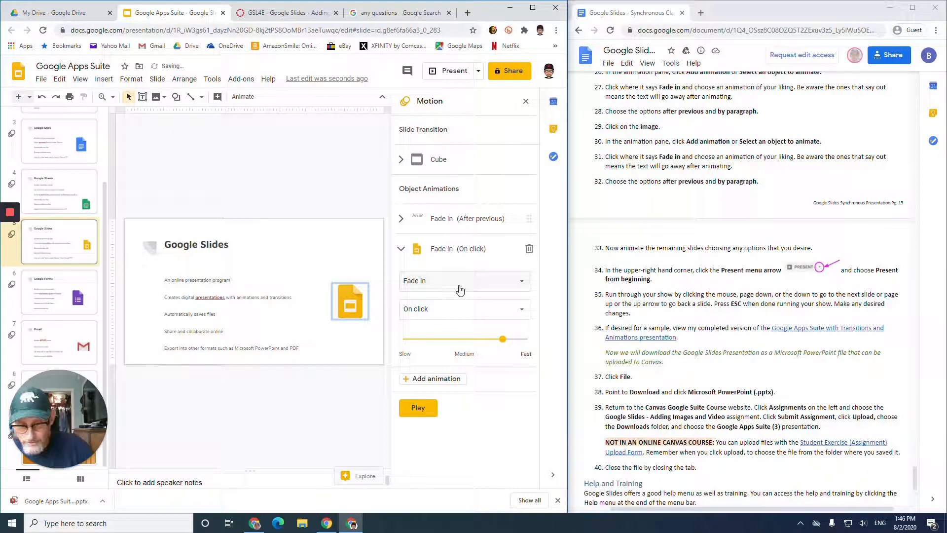
{"action": "left_click", "coordinate": [459, 290]}
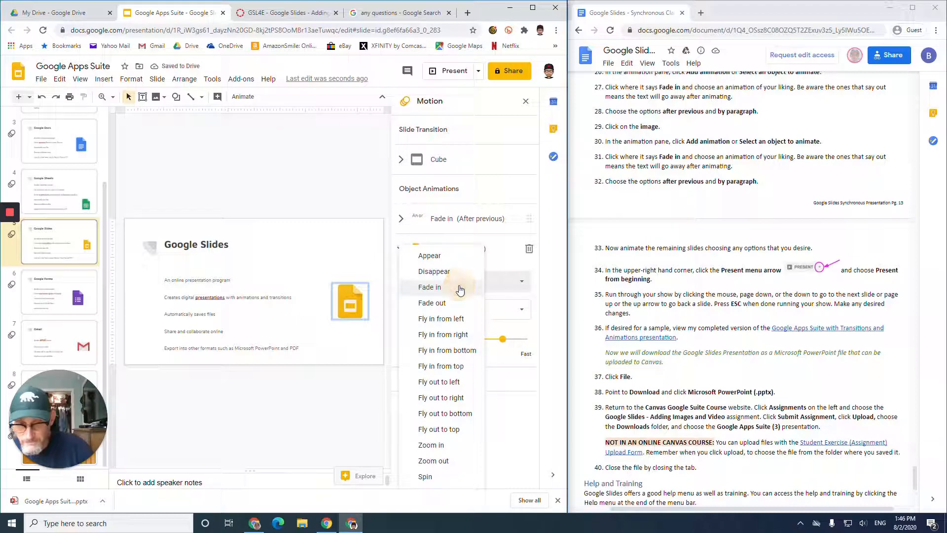
{"action": "left_click", "coordinate": [454, 447]}
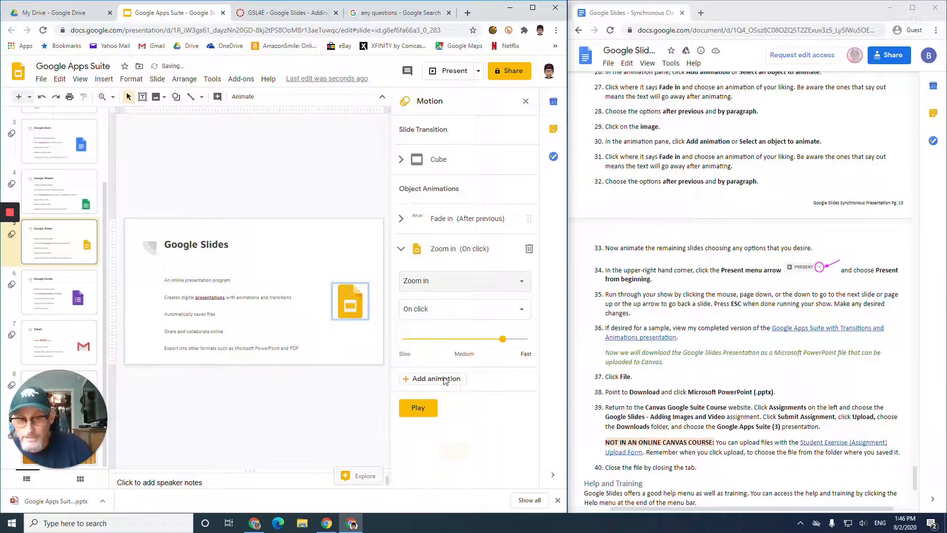
{"action": "left_click", "coordinate": [428, 310]}
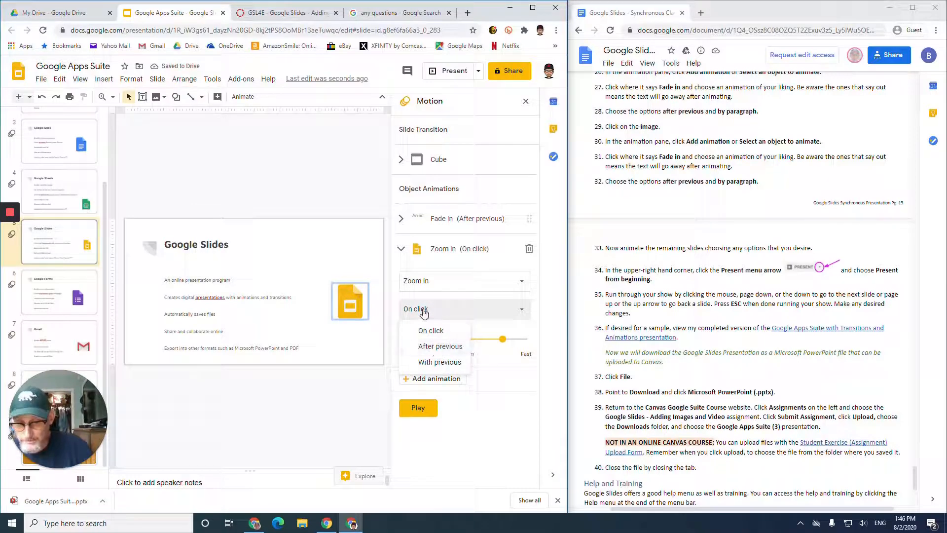
{"action": "left_click", "coordinate": [440, 346]}
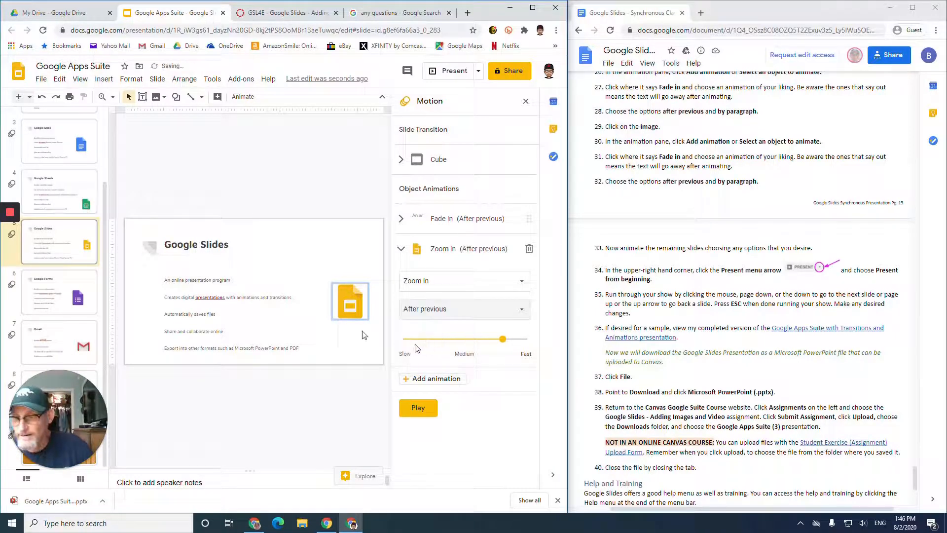
On the Google Forms slide, add a Fly out to bottom animation to the text box, starting After previous
{"action": "left_click", "coordinate": [54, 295]}
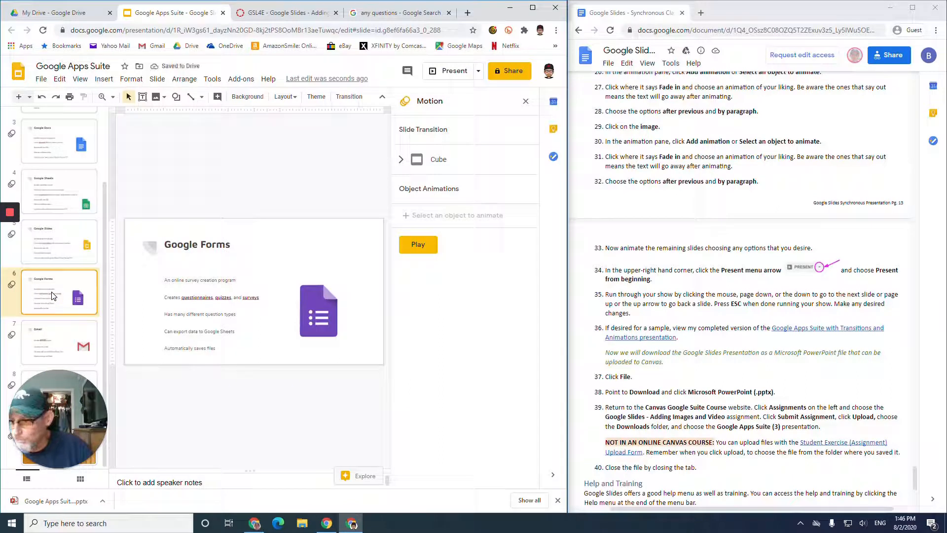
{"action": "left_click", "coordinate": [195, 280]}
{"action": "left_click", "coordinate": [429, 217]}
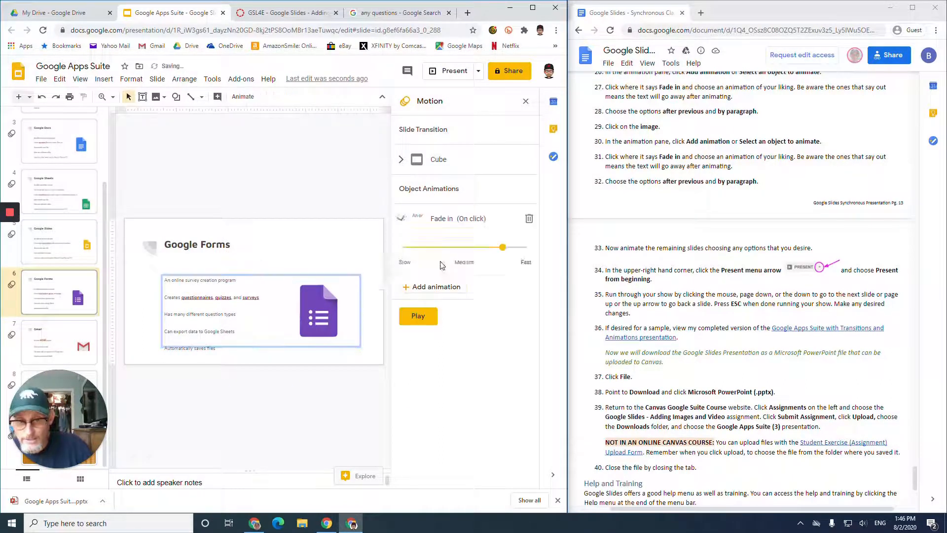
{"action": "left_click", "coordinate": [443, 250]}
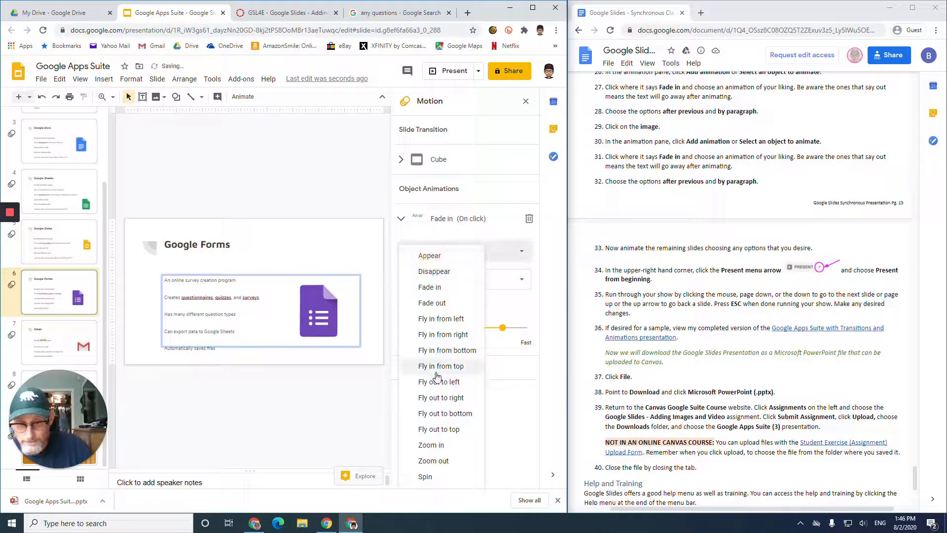
{"action": "left_click", "coordinate": [444, 413]}
{"action": "left_click", "coordinate": [432, 278]}
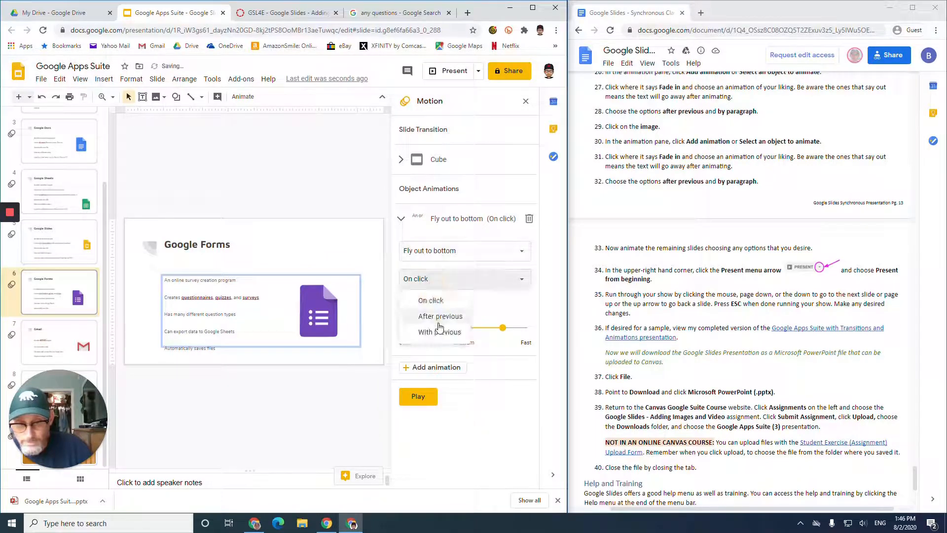
{"action": "left_click", "coordinate": [439, 320]}
Add a Zoom in animation to the purple Forms icon and set it to start After previous
{"action": "left_click", "coordinate": [308, 320]}
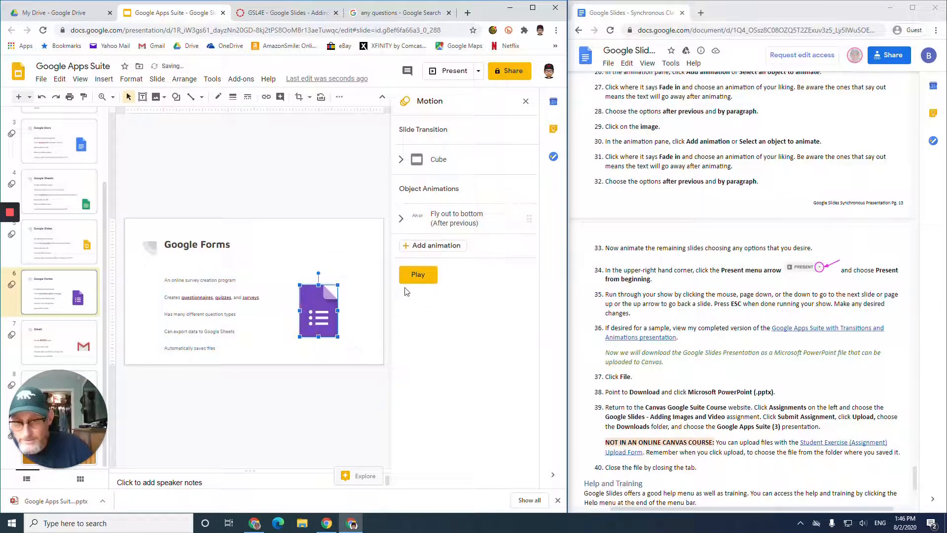
{"action": "left_click", "coordinate": [427, 243]}
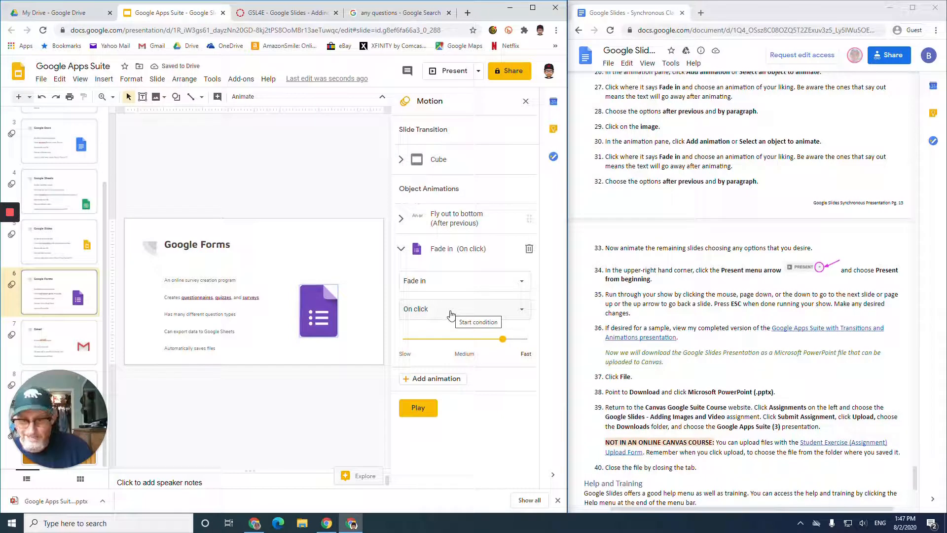
{"action": "left_click", "coordinate": [449, 281]}
{"action": "left_click", "coordinate": [470, 437]}
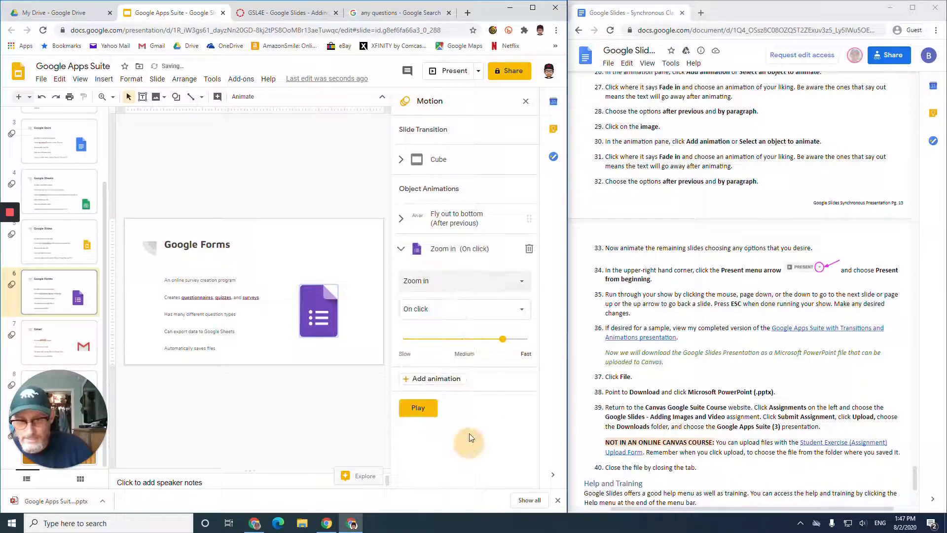
{"action": "left_click", "coordinate": [441, 310]}
{"action": "left_click", "coordinate": [446, 345]}
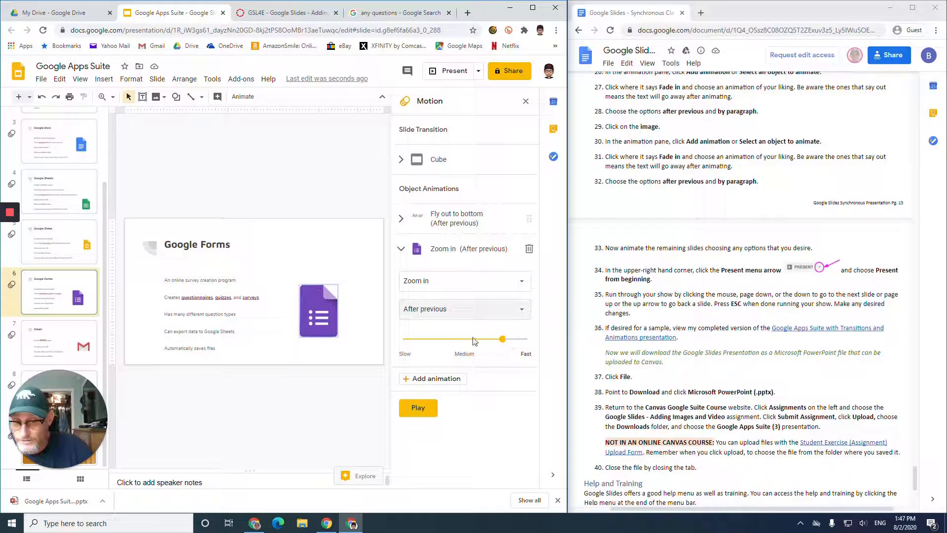
On the Gmail slide, add a Zoom in animation to the Gmail logo and set it to start After previous
{"action": "left_click", "coordinate": [62, 362]}
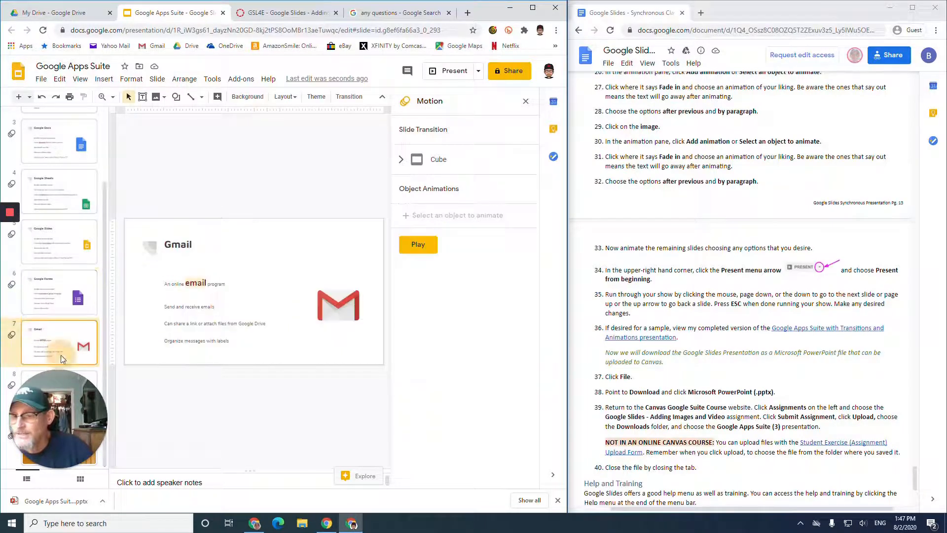
{"action": "left_click", "coordinate": [180, 282]}
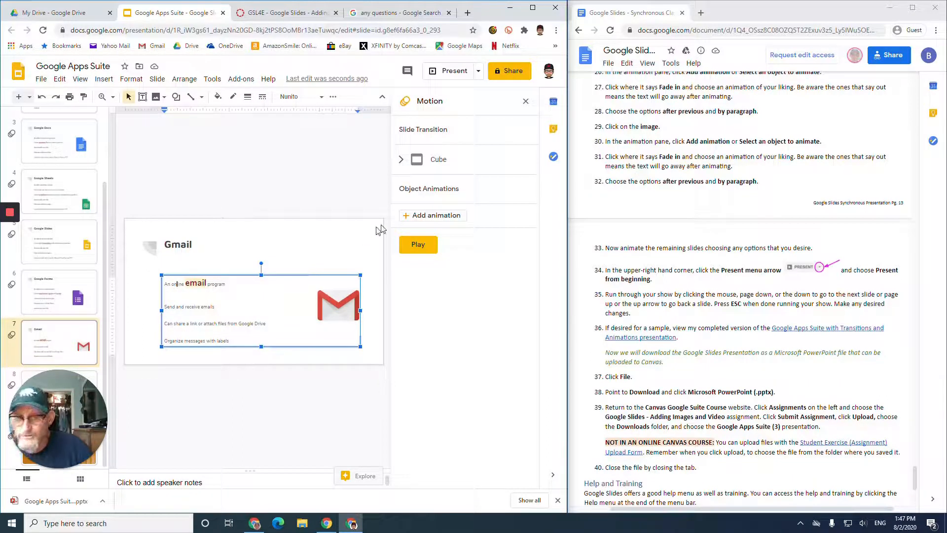
{"action": "left_click", "coordinate": [341, 300]}
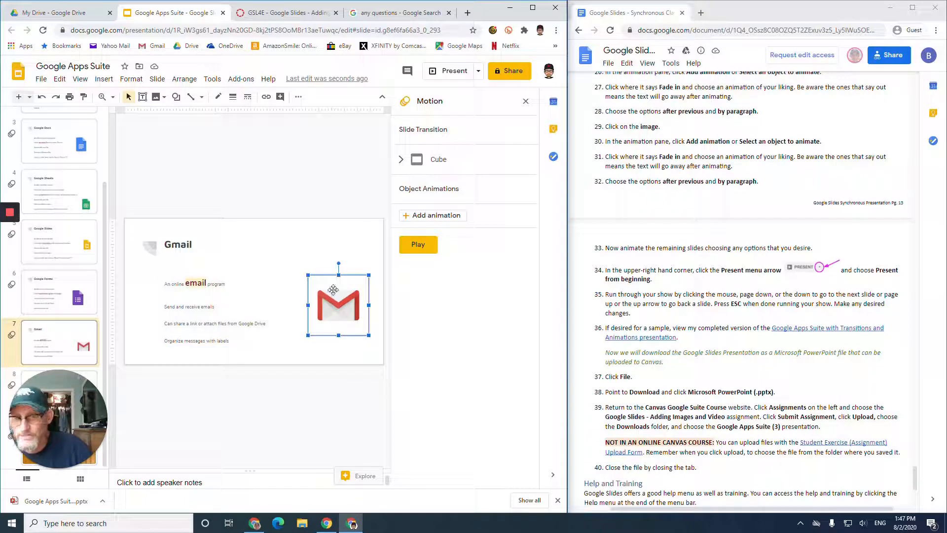
{"action": "left_click", "coordinate": [427, 221]}
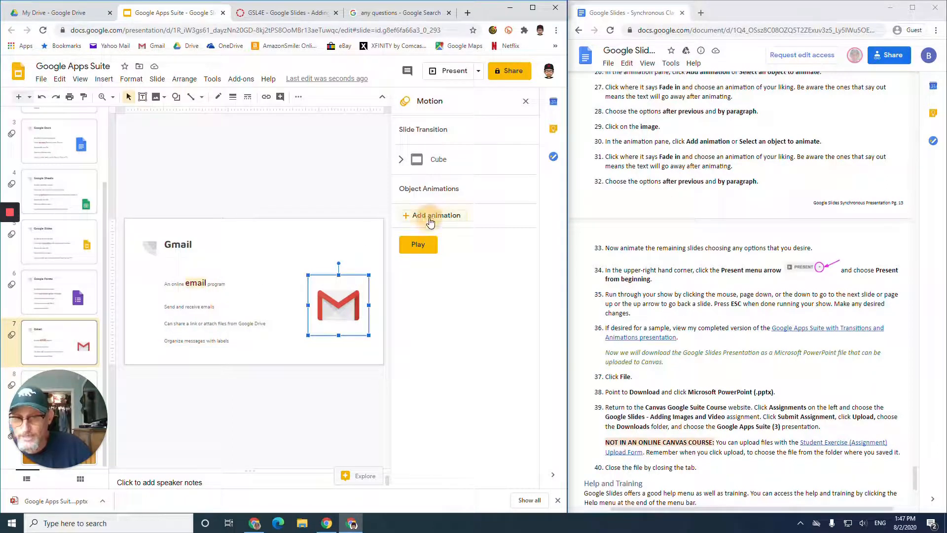
{"action": "left_click", "coordinate": [419, 252]}
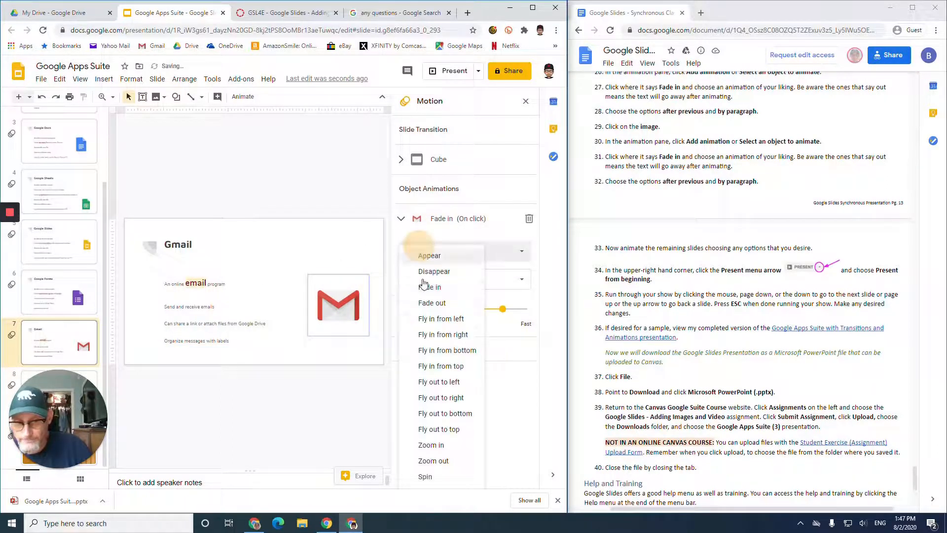
{"action": "left_click", "coordinate": [436, 444]}
{"action": "left_click", "coordinate": [434, 279]}
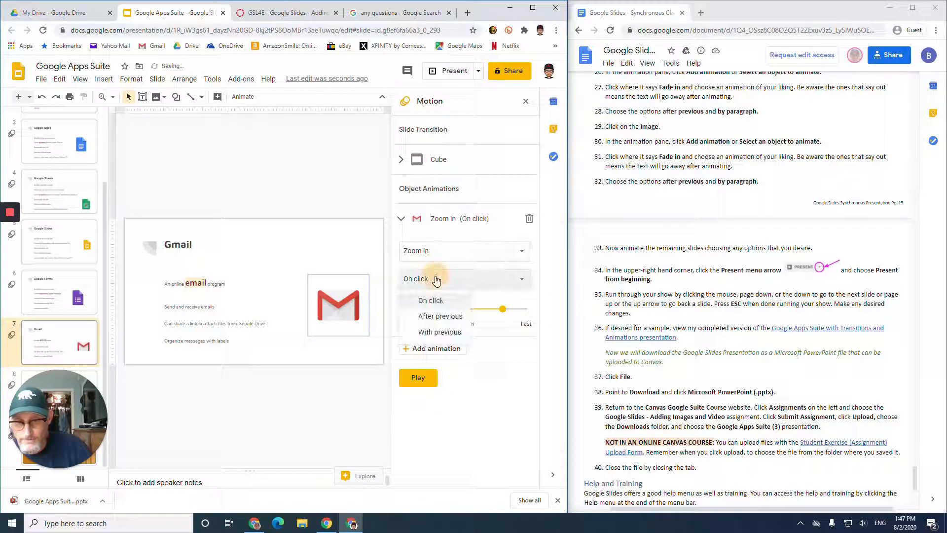
{"action": "left_click", "coordinate": [434, 319]}
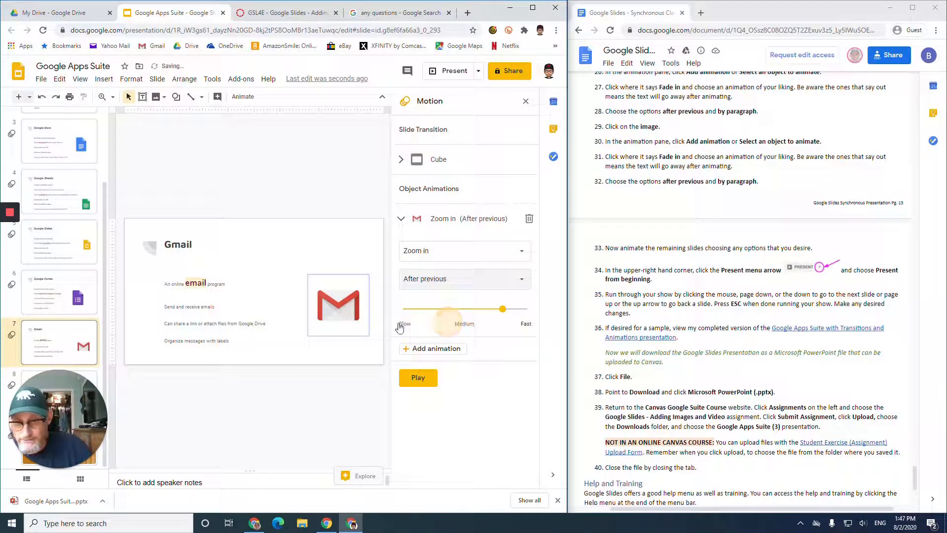
Add a Fly in from bottom animation to the Gmail slide's text box, starting After previous
{"action": "left_click", "coordinate": [203, 306]}
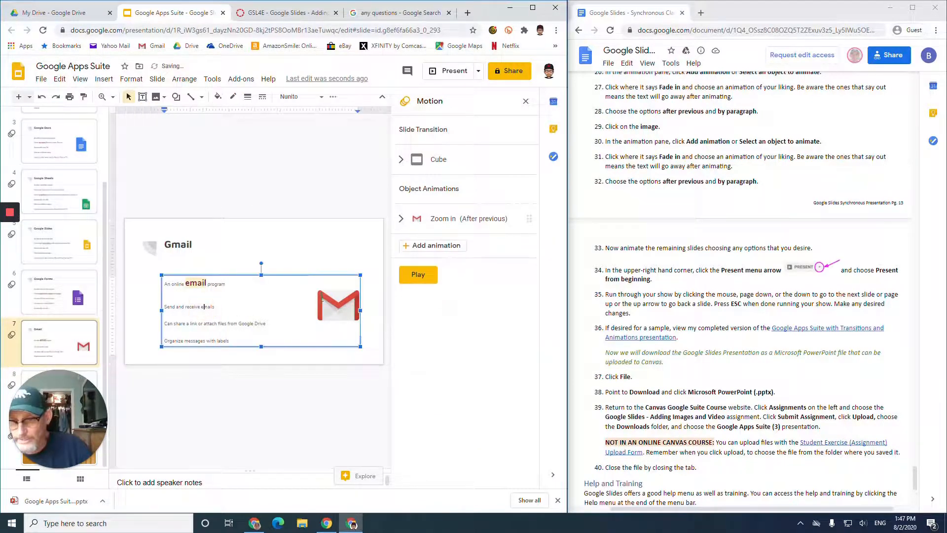
{"action": "left_click", "coordinate": [430, 249]}
{"action": "left_click", "coordinate": [427, 288]}
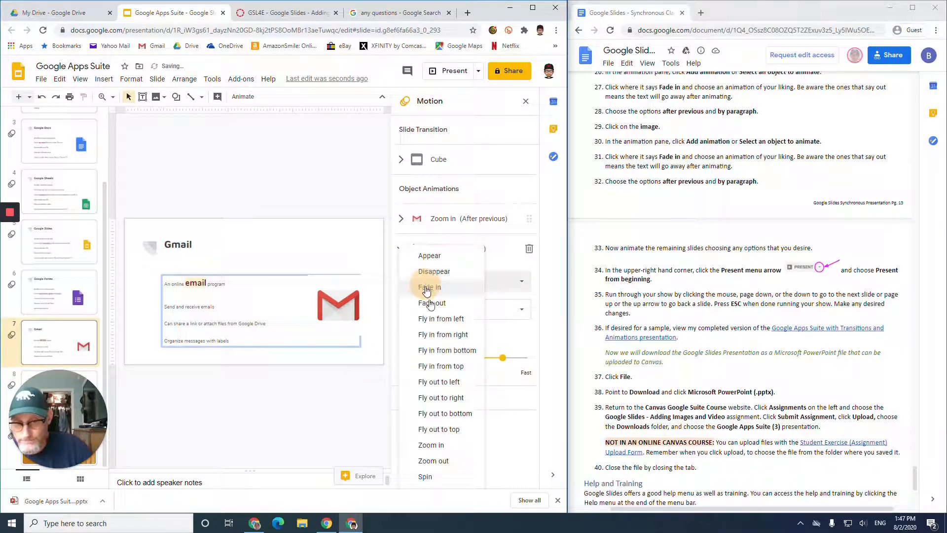
{"action": "left_click", "coordinate": [456, 412]}
{"action": "left_click", "coordinate": [436, 282]}
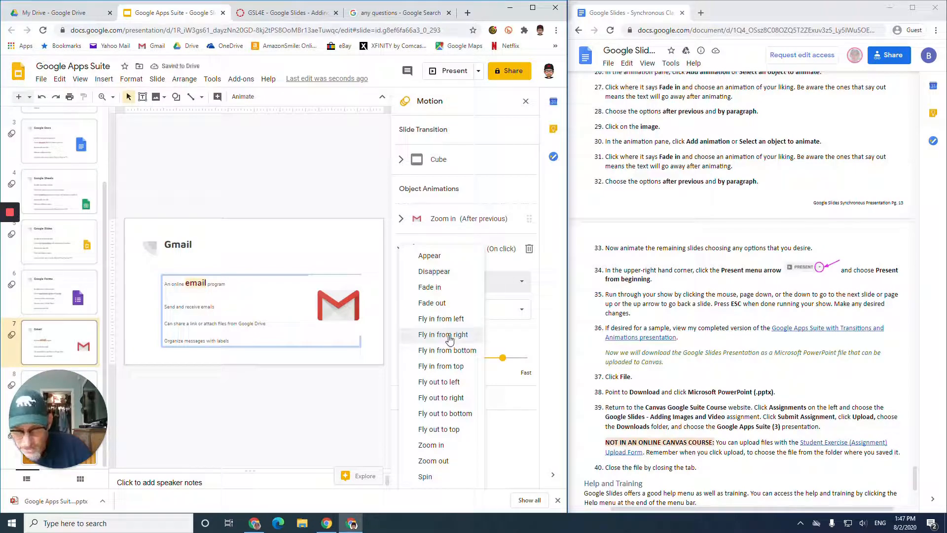
{"action": "left_click", "coordinate": [456, 351]}
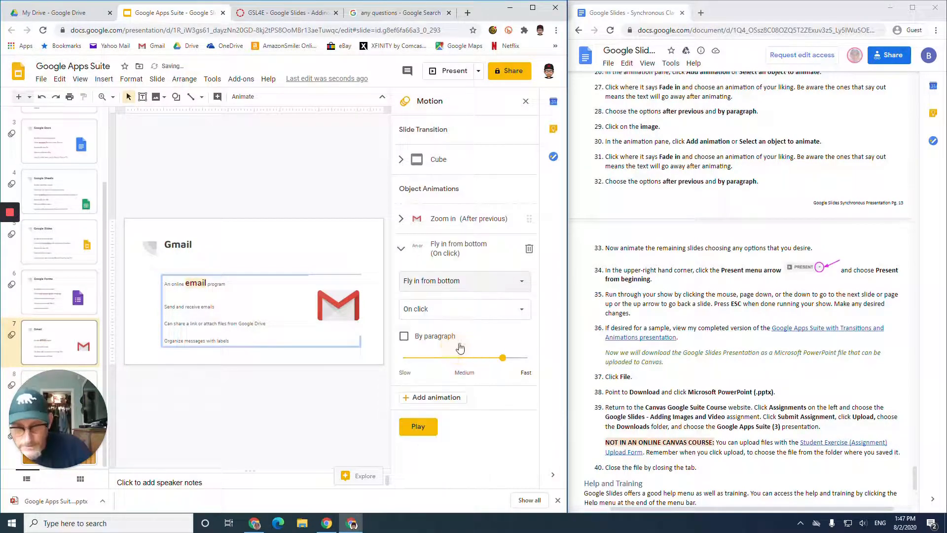
{"action": "left_click", "coordinate": [427, 311]}
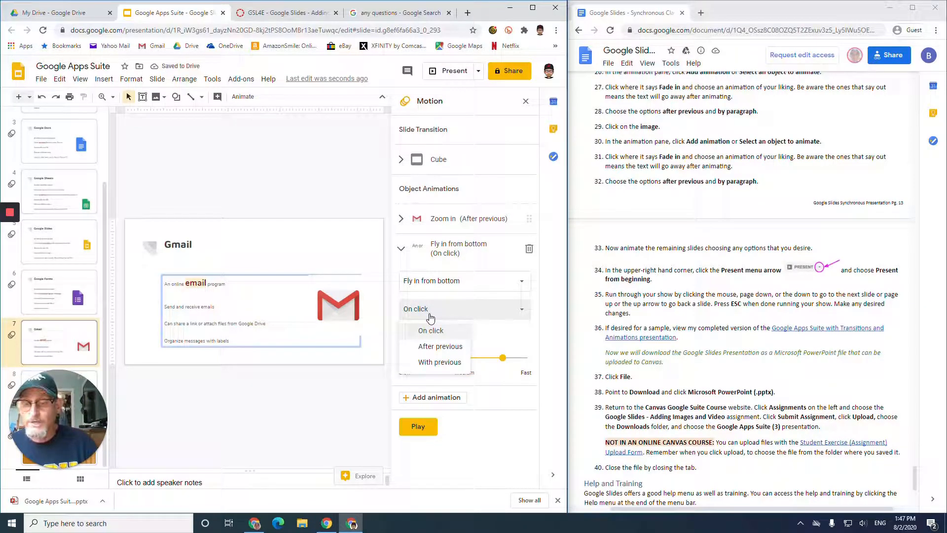
{"action": "left_click", "coordinate": [434, 348]}
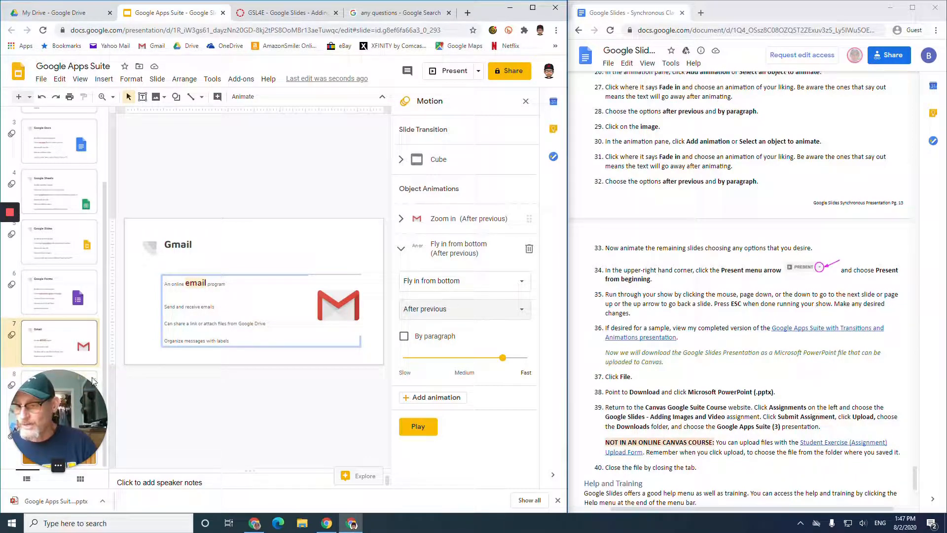
On the Google Calendar slide, add a Fly in from bottom animation to the text box, starting After previous
{"action": "left_click_drag", "start_coordinate": [95, 382], "coordinate": [116, 410]}
{"action": "left_click", "coordinate": [53, 384]}
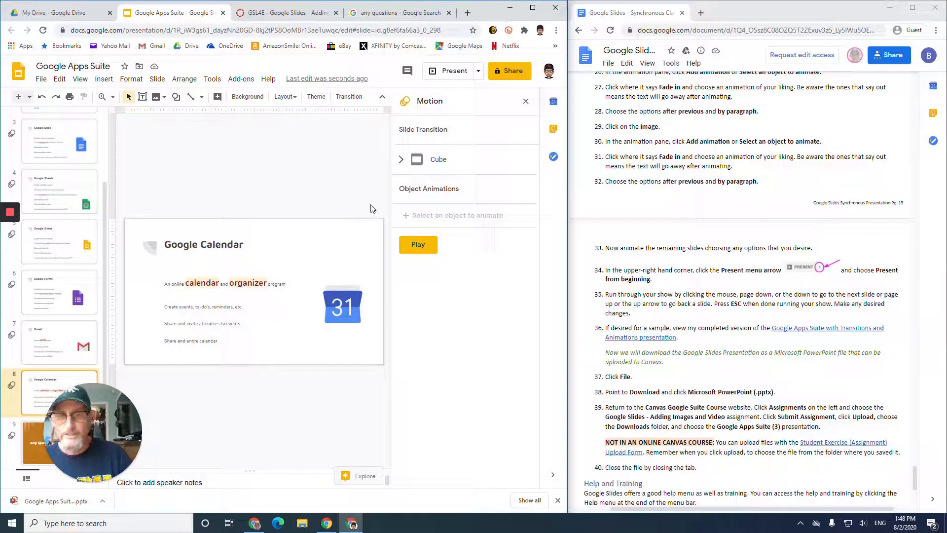
{"action": "left_click", "coordinate": [228, 284]}
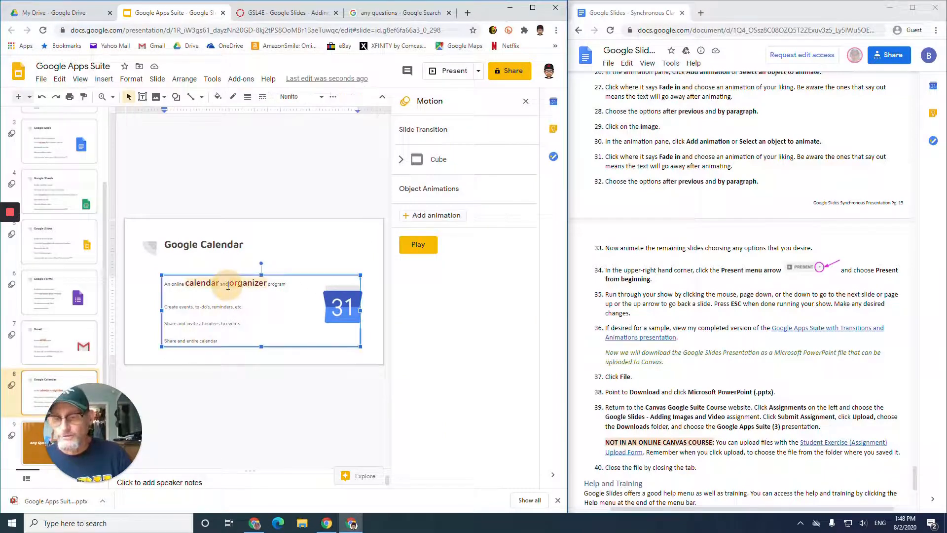
{"action": "left_click", "coordinate": [434, 216]}
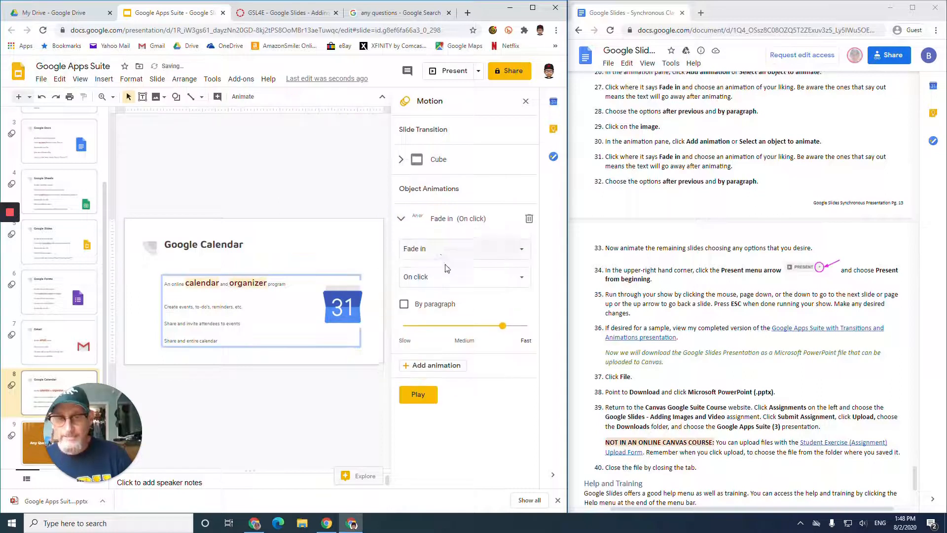
{"action": "left_click", "coordinate": [432, 255]}
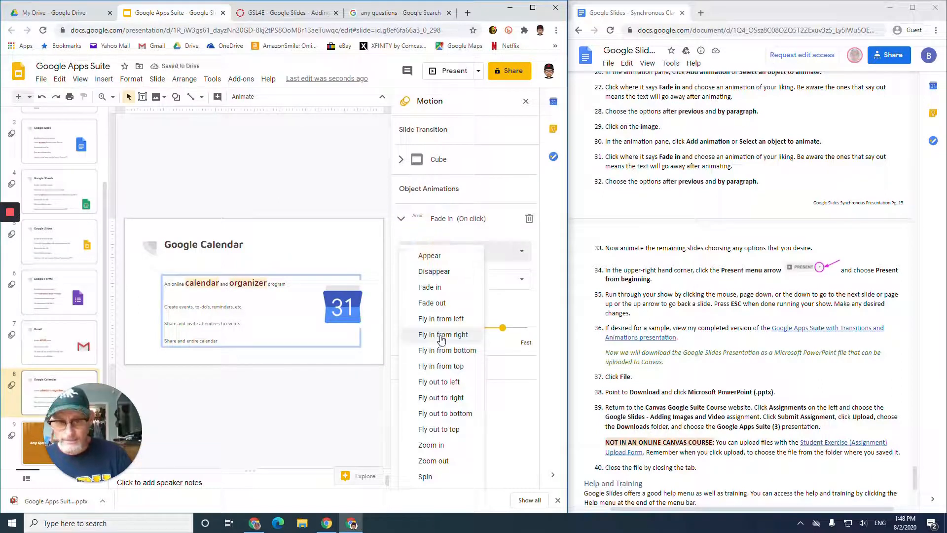
{"action": "left_click", "coordinate": [446, 351]}
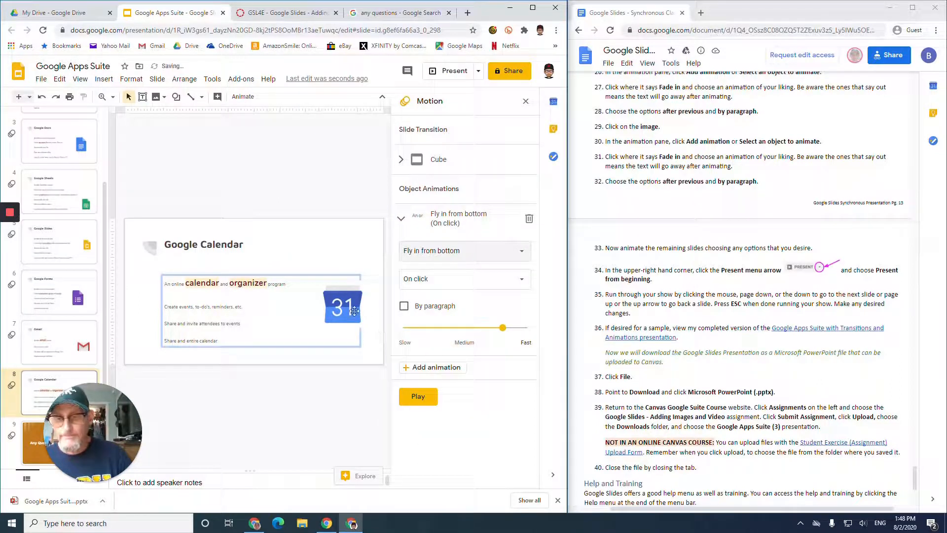
{"action": "left_click", "coordinate": [420, 280]}
{"action": "left_click", "coordinate": [427, 312]}
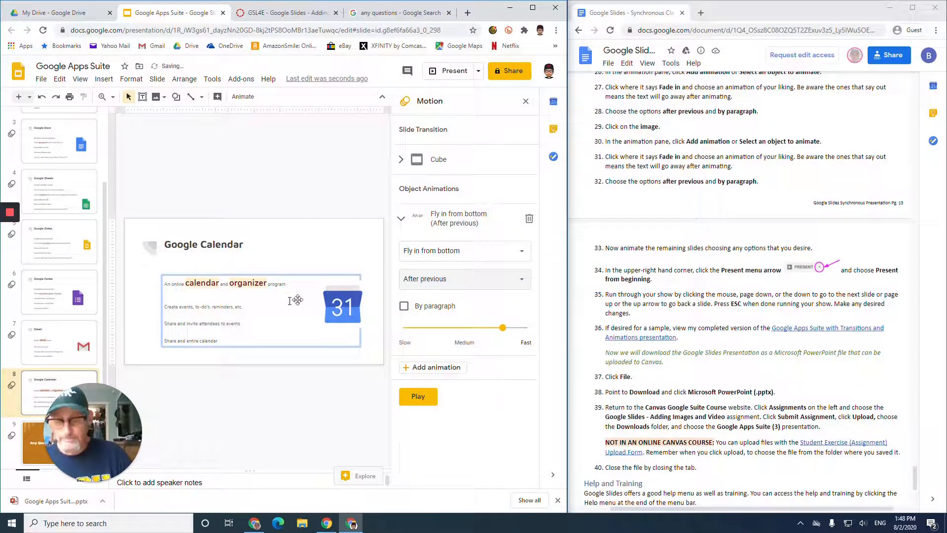
Add a Zoom in animation to the blue Calendar icon and set it to start With previous
{"action": "left_click", "coordinate": [336, 308]}
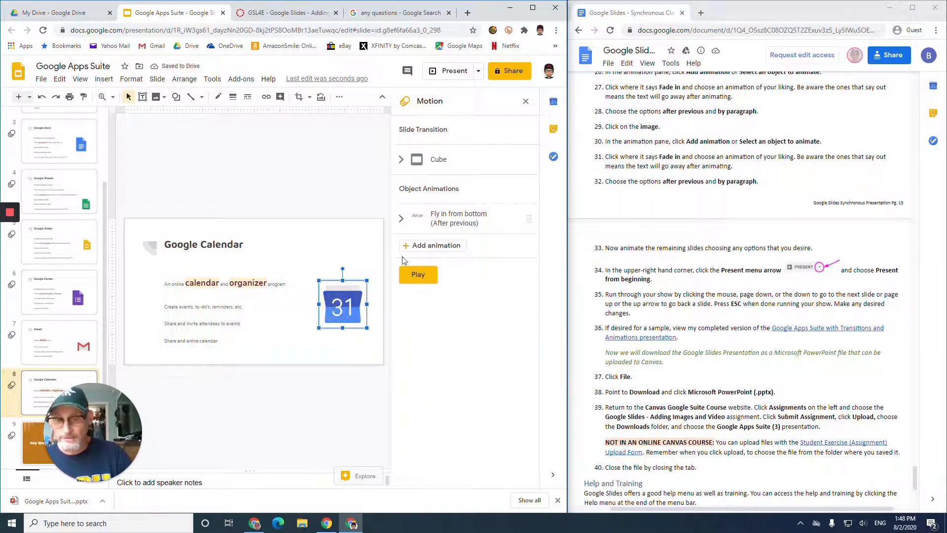
{"action": "left_click", "coordinate": [414, 248]}
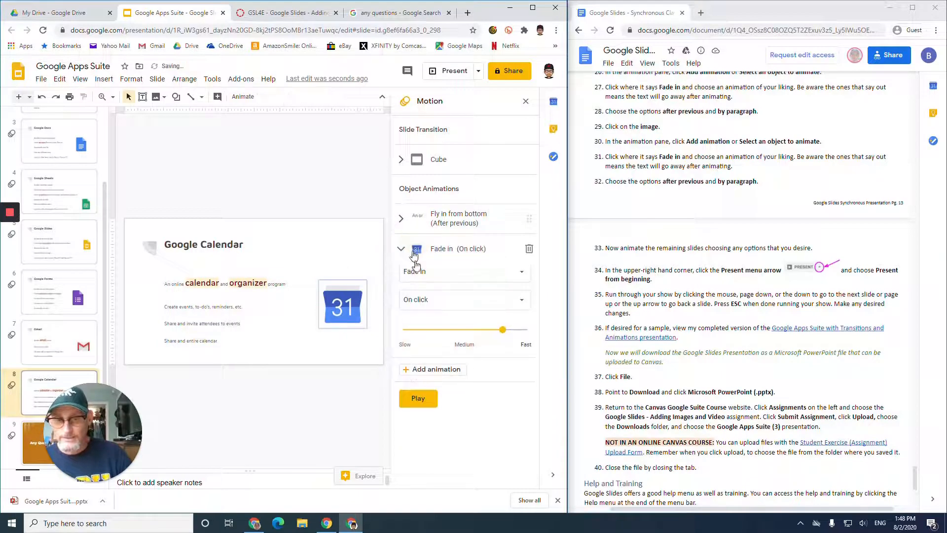
{"action": "left_click", "coordinate": [423, 288]}
{"action": "left_click", "coordinate": [434, 443]}
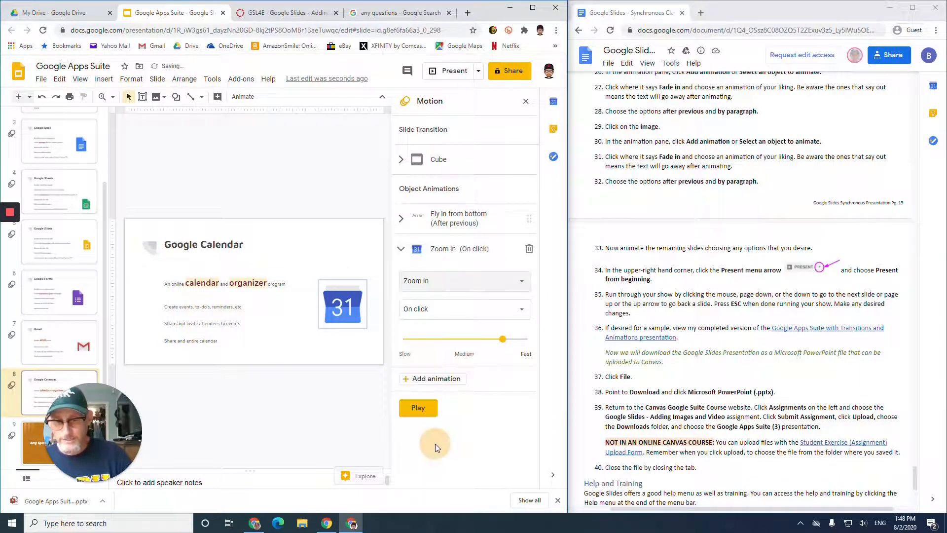
{"action": "left_click", "coordinate": [428, 308]}
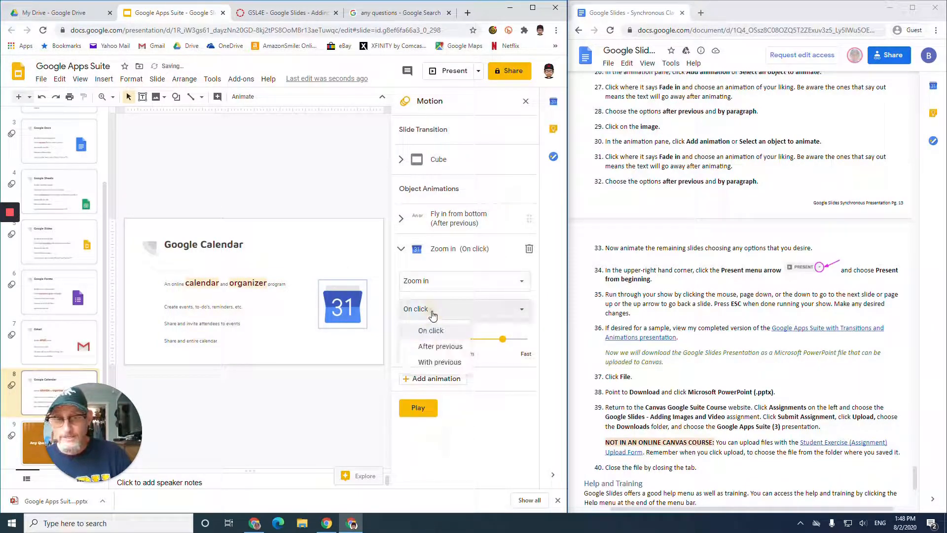
{"action": "left_click", "coordinate": [442, 362]}
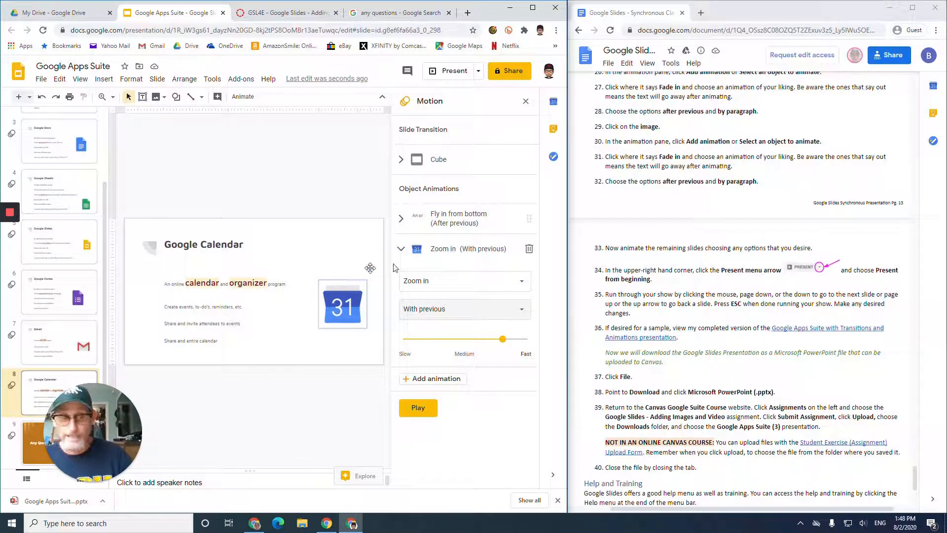
Present the Google Apps Suite slideshow from the beginning and advance to the Google Apps slide with its list of apps
{"action": "scroll", "coordinate": [655, 238], "scroll_direction": "down", "scroll_amount": 3}
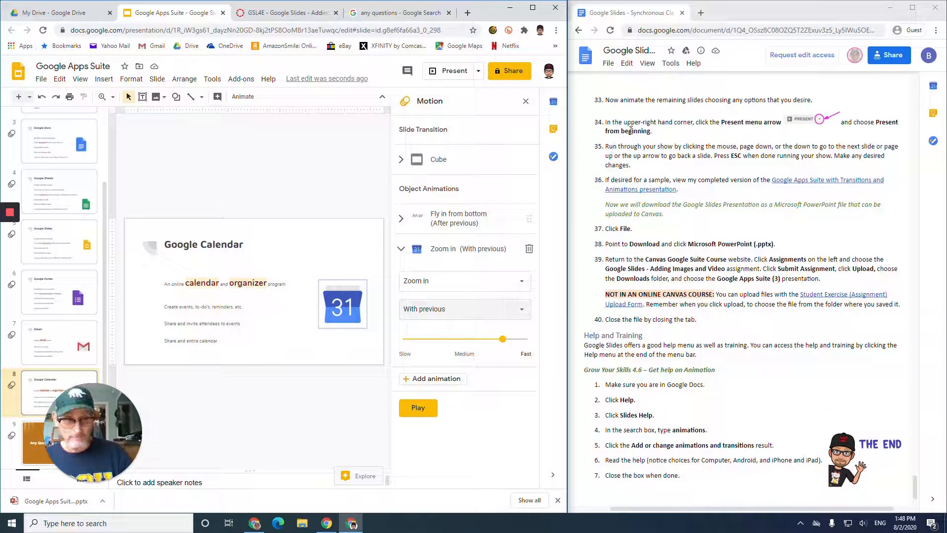
{"action": "left_click", "coordinate": [479, 72]}
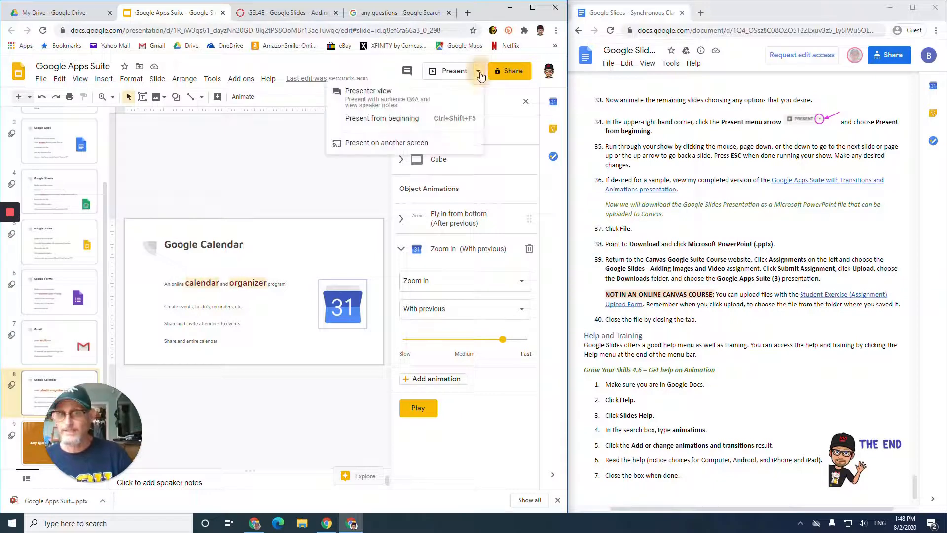
{"action": "left_click", "coordinate": [419, 123]}
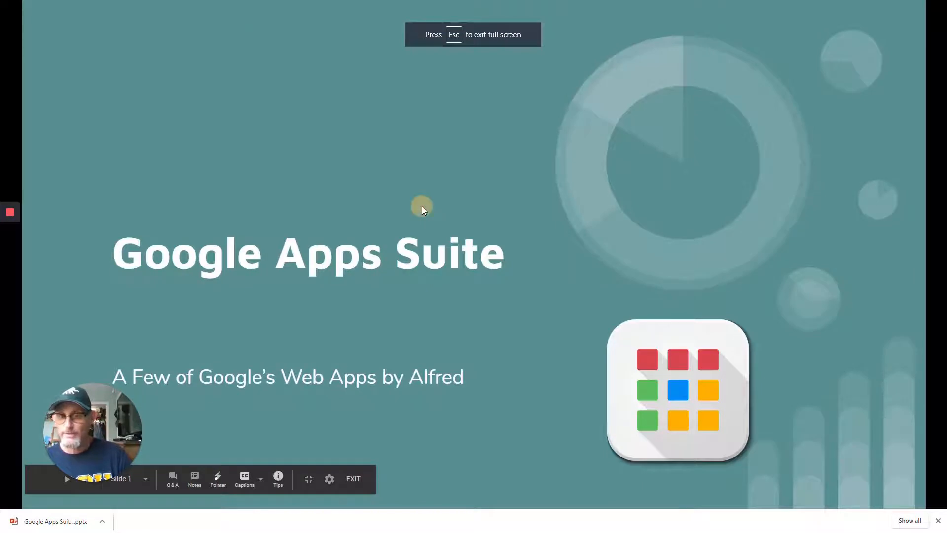
{"action": "left_click", "coordinate": [423, 207]}
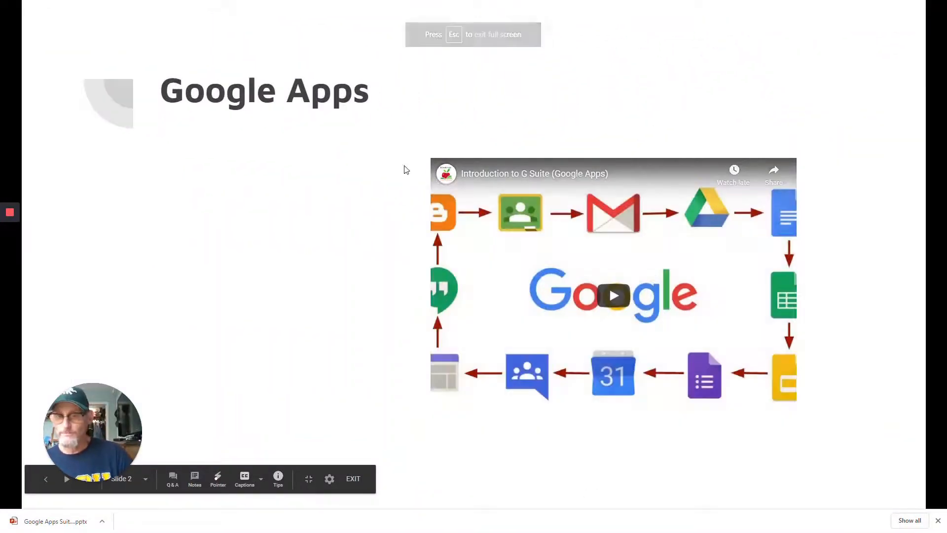
{"action": "left_click", "coordinate": [422, 124]}
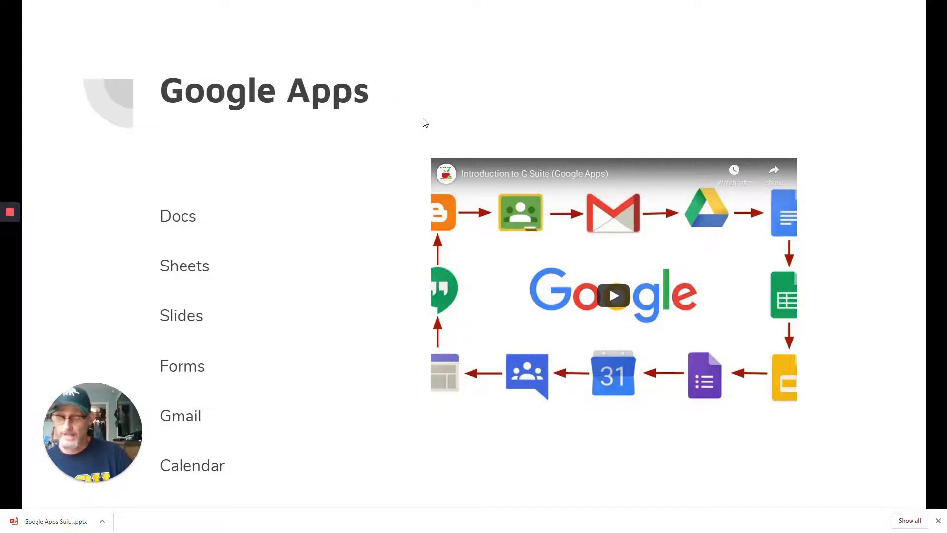
Advance the show to the Google Docs slide and play its text paragraphs and image animations one at a time
{"action": "left_click", "coordinate": [423, 122]}
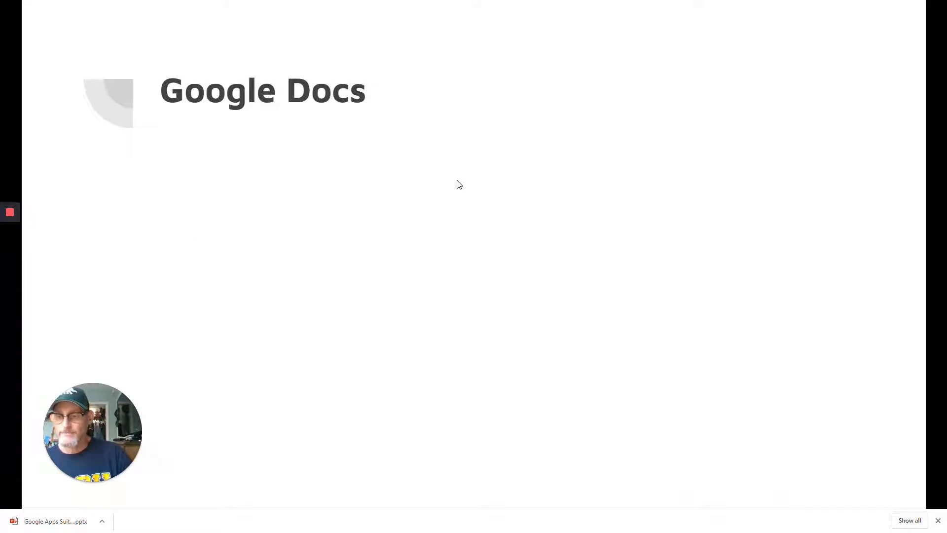
{"action": "left_click", "coordinate": [458, 181]}
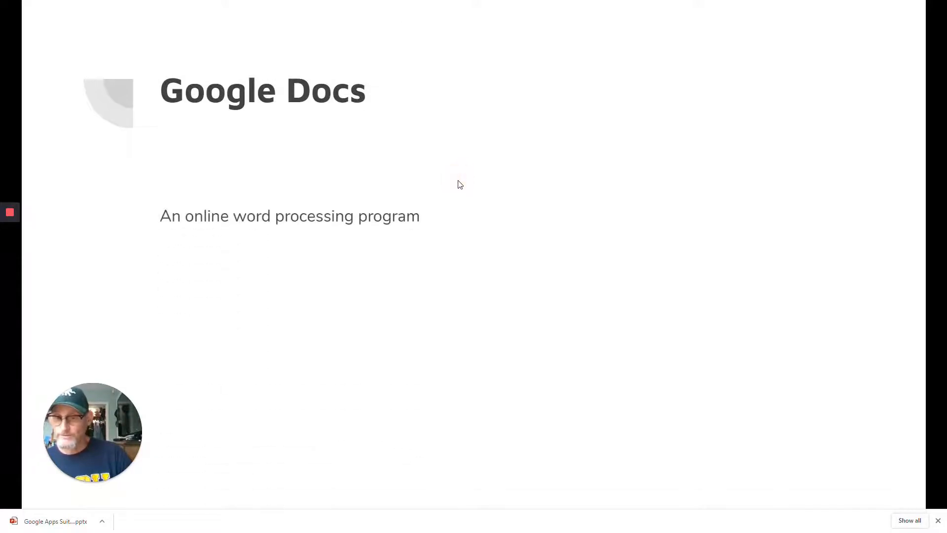
{"action": "left_click", "coordinate": [458, 182]}
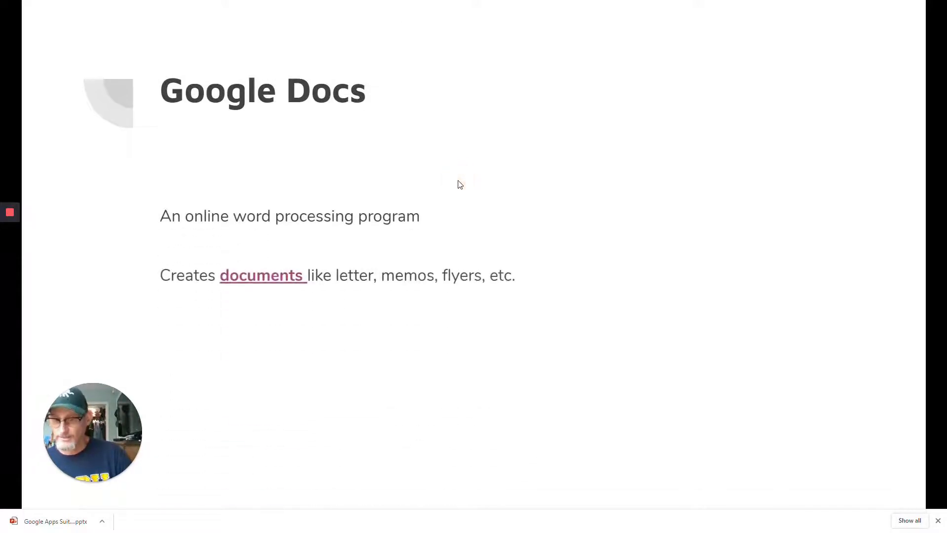
{"action": "left_click", "coordinate": [458, 182]}
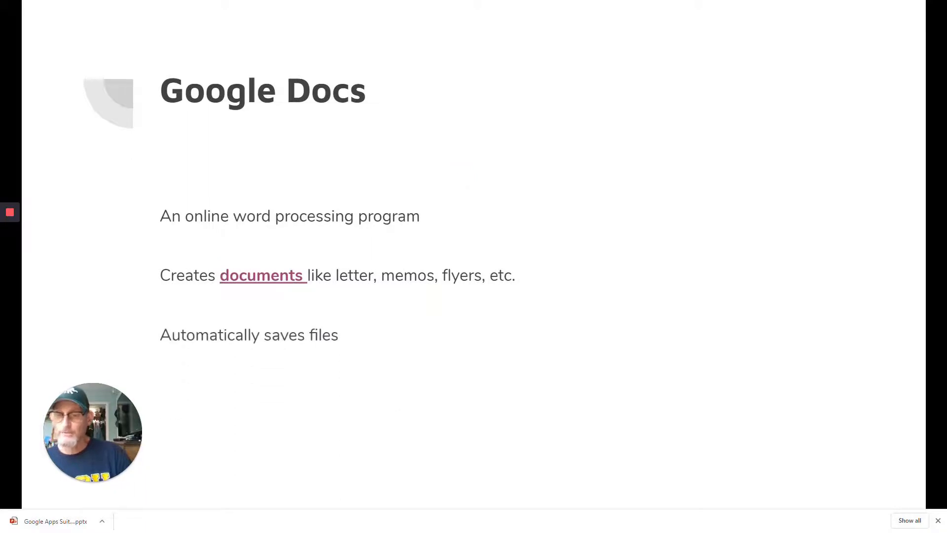
{"action": "left_click", "coordinate": [458, 180]}
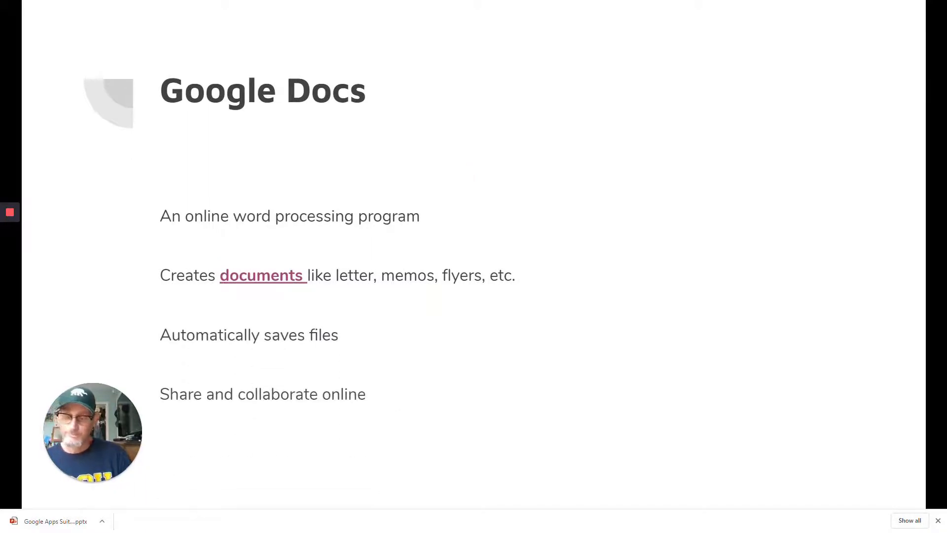
{"action": "left_click", "coordinate": [455, 173]}
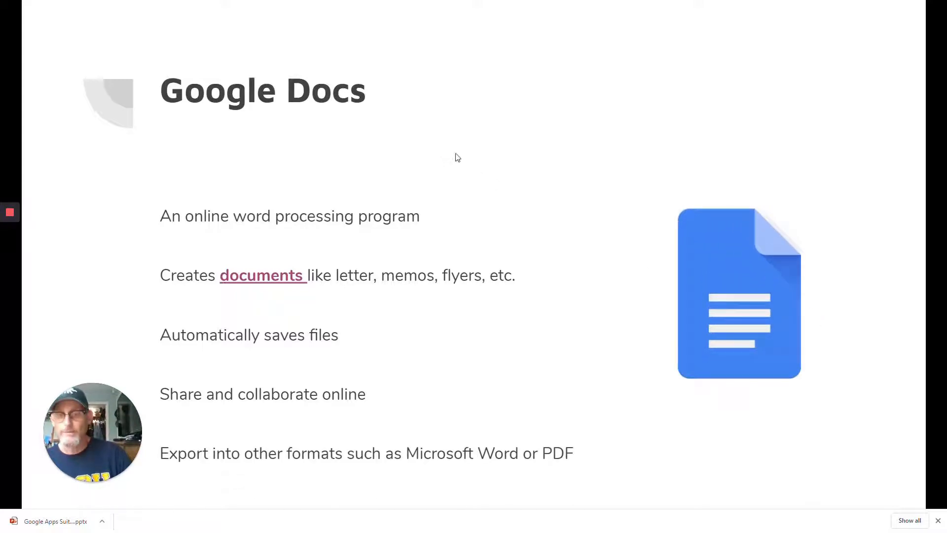
Advance the show to the Google Sheets slide and reveal each of its text paragraphs through the export line
{"action": "left_click", "coordinate": [465, 150]}
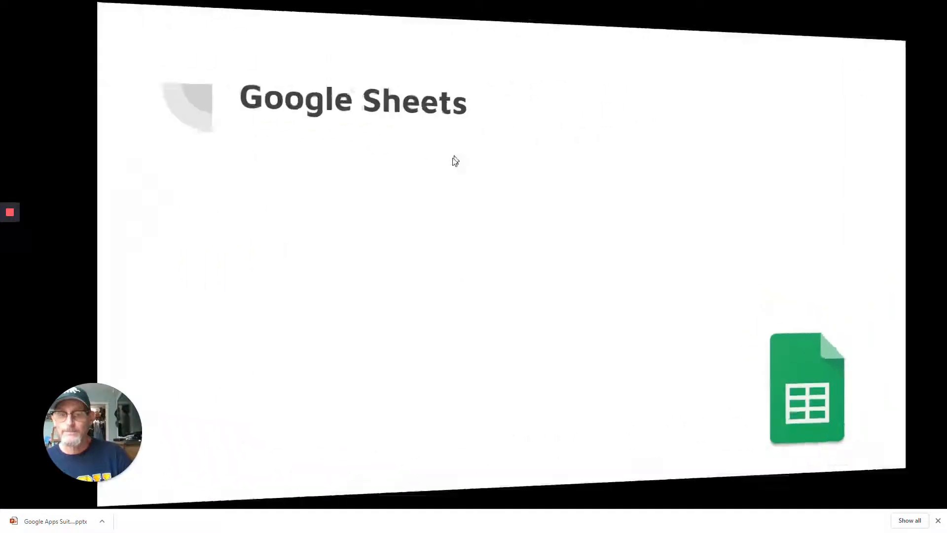
{"action": "left_click", "coordinate": [454, 164]}
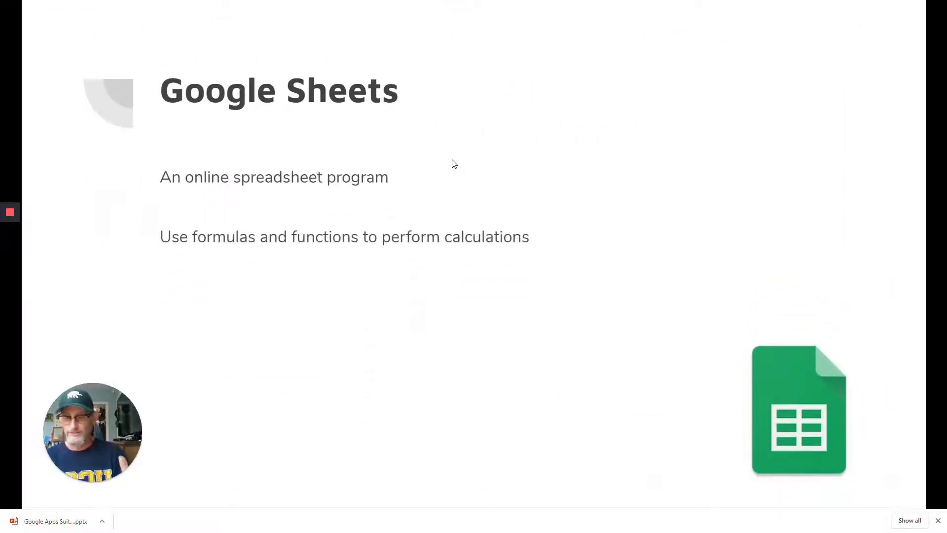
{"action": "left_click", "coordinate": [455, 164]}
{"action": "left_click", "coordinate": [455, 163]}
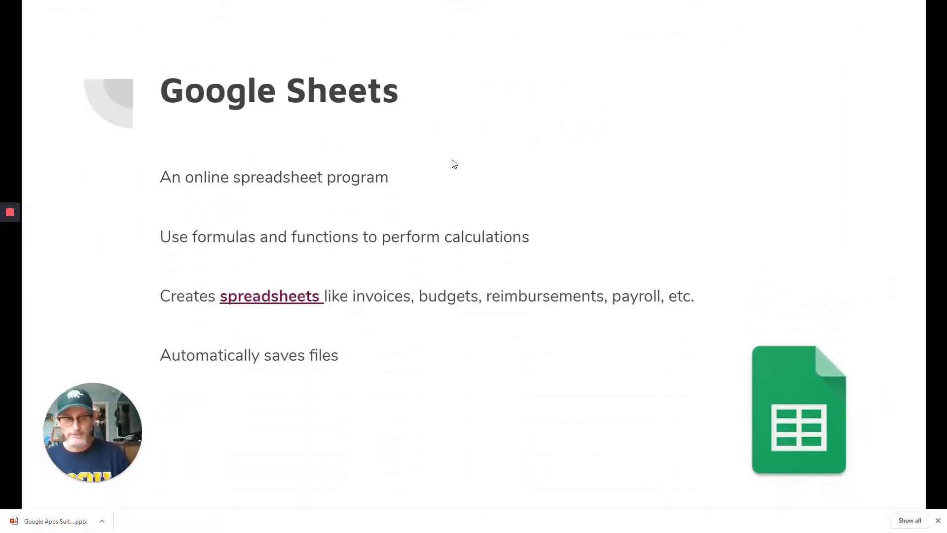
{"action": "left_click", "coordinate": [454, 164]}
{"action": "left_click", "coordinate": [455, 163]}
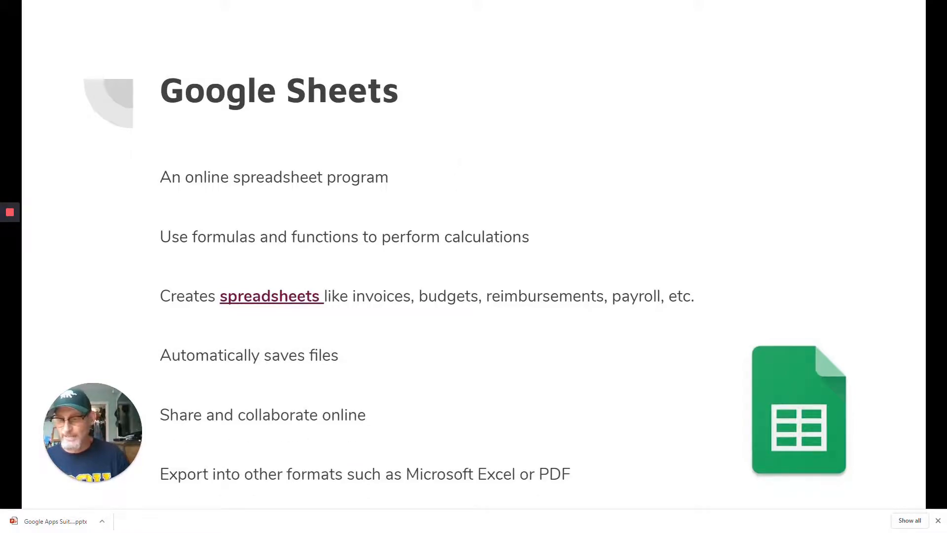
Run through the Google Slides, Google Forms, Gmail and Google Calendar slides, and exit the slideshow
{"action": "left_click", "coordinate": [554, 143]}
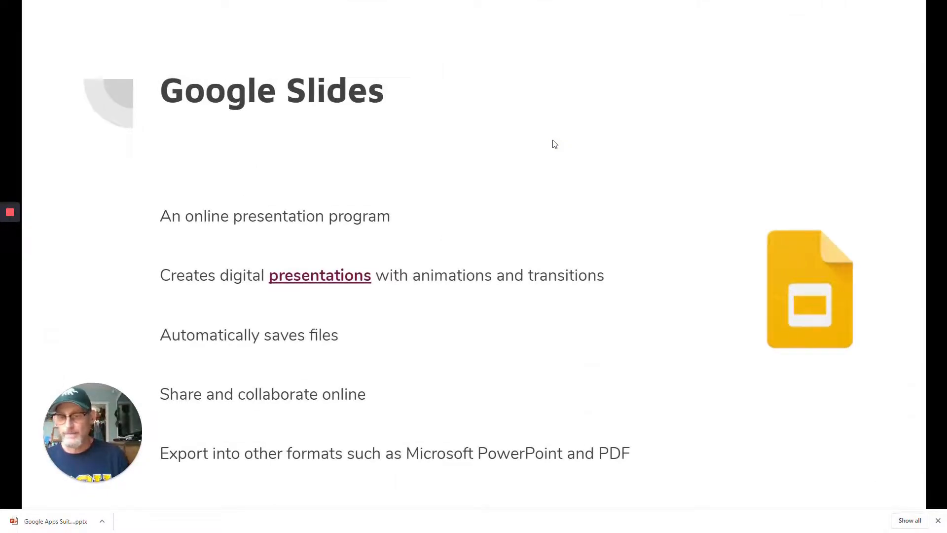
{"action": "left_click", "coordinate": [577, 170]}
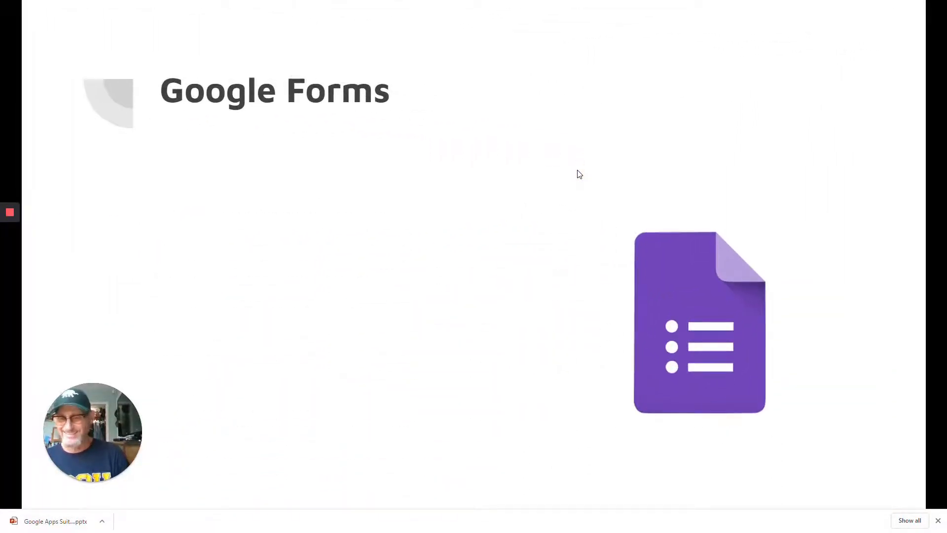
{"action": "left_click", "coordinate": [484, 126]}
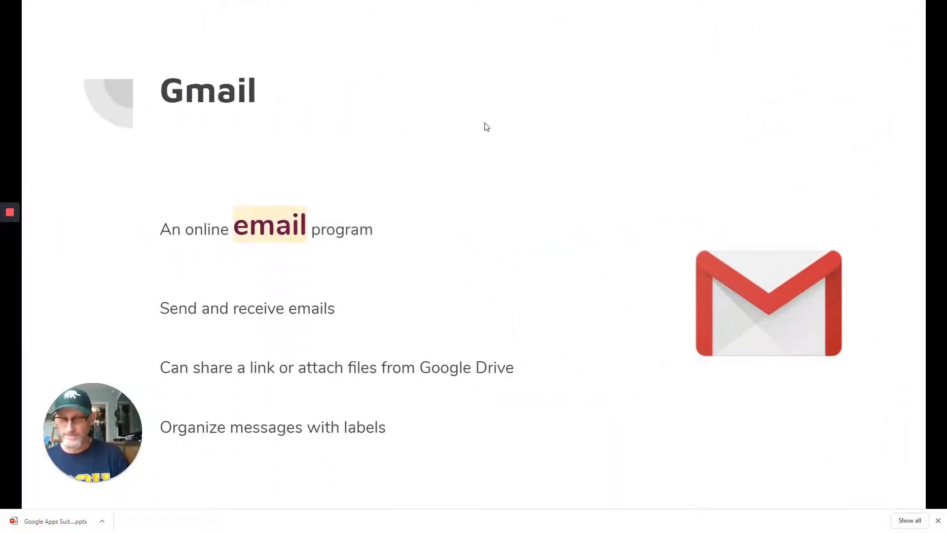
{"action": "left_click", "coordinate": [510, 126]}
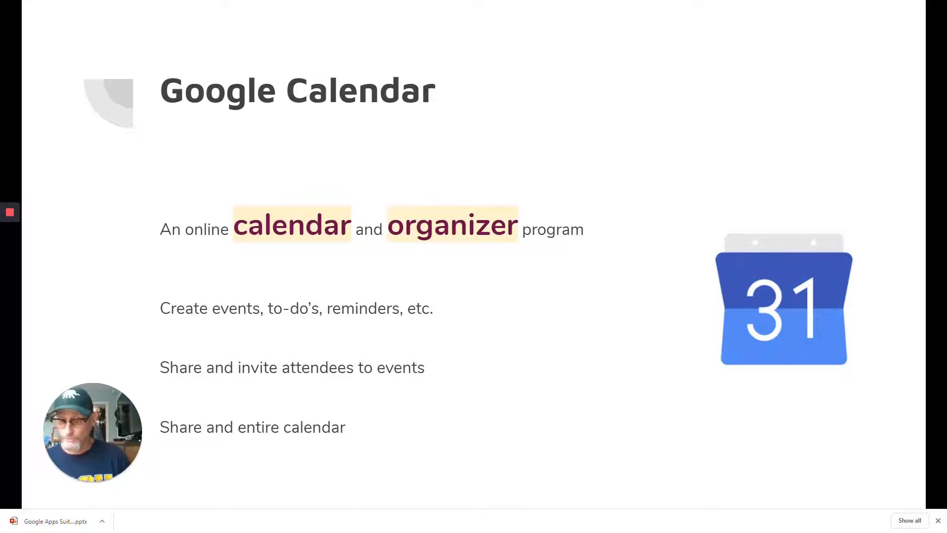
{"action": "key", "text": "Escape"}
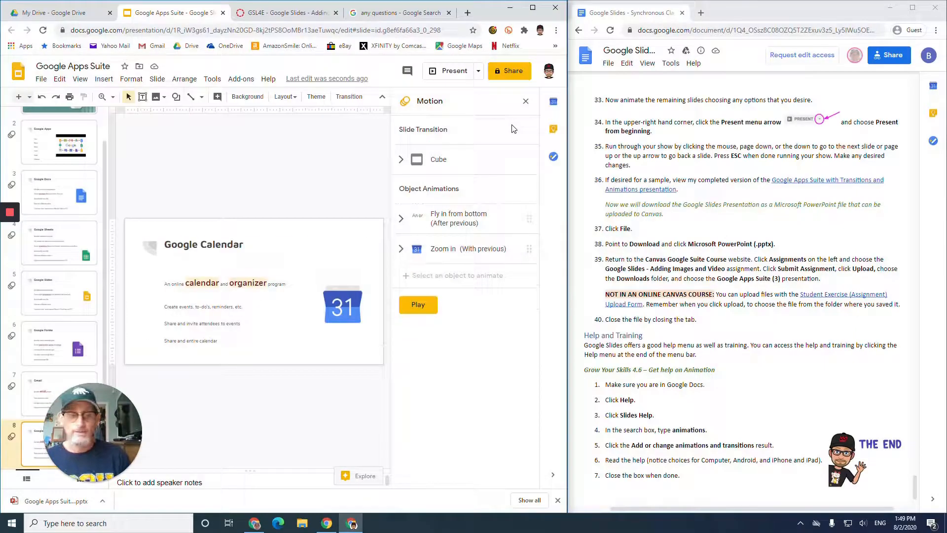
Close the motion settings and download the presentation as a Microsoft PowerPoint (.pptx) file
{"action": "left_click", "coordinate": [526, 102]}
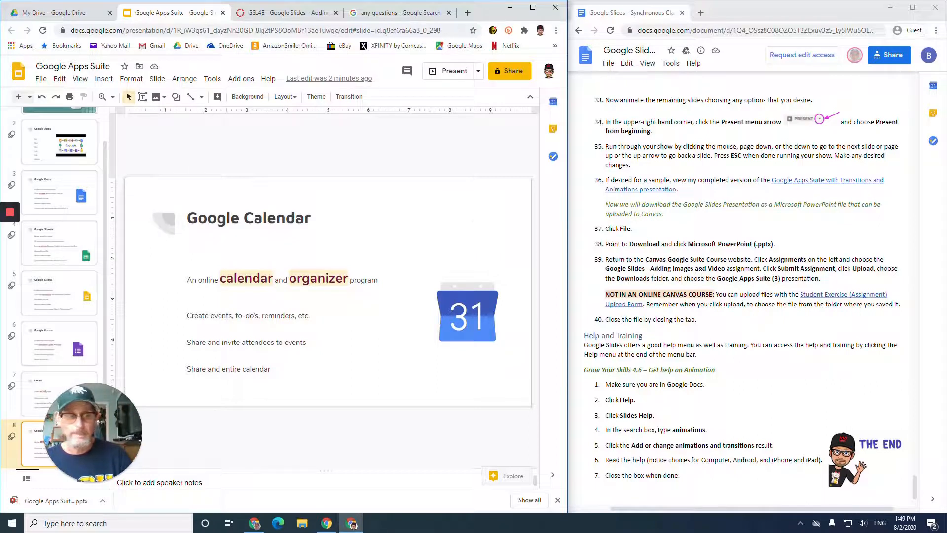
{"action": "scroll", "coordinate": [658, 209], "scroll_direction": "down", "scroll_amount": 1}
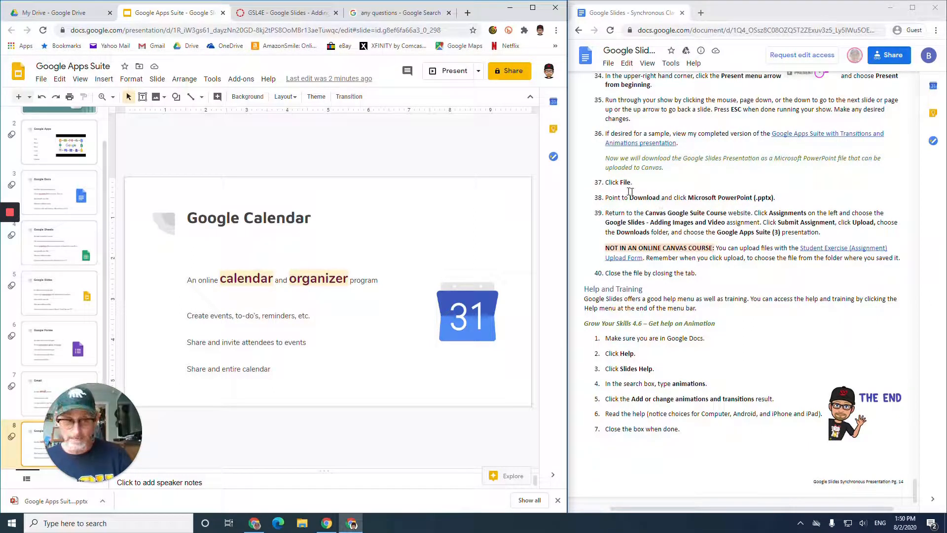
{"action": "left_click", "coordinate": [41, 79]}
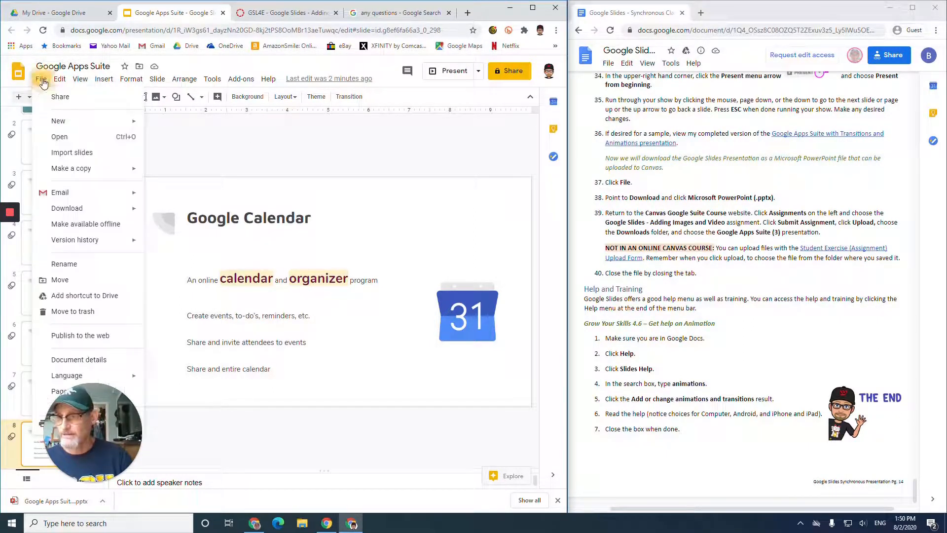
{"action": "mouse_move", "coordinate": [89, 209]}
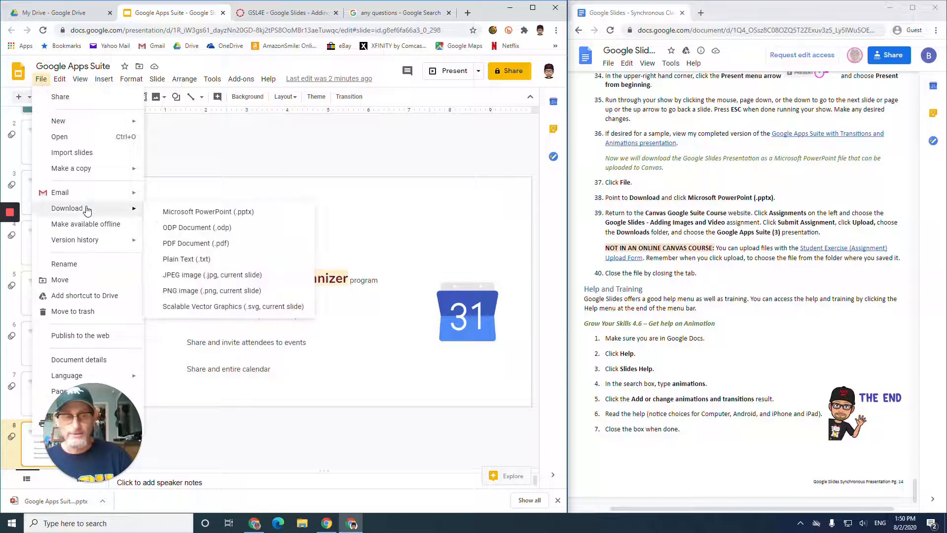
{"action": "left_click", "coordinate": [196, 212]}
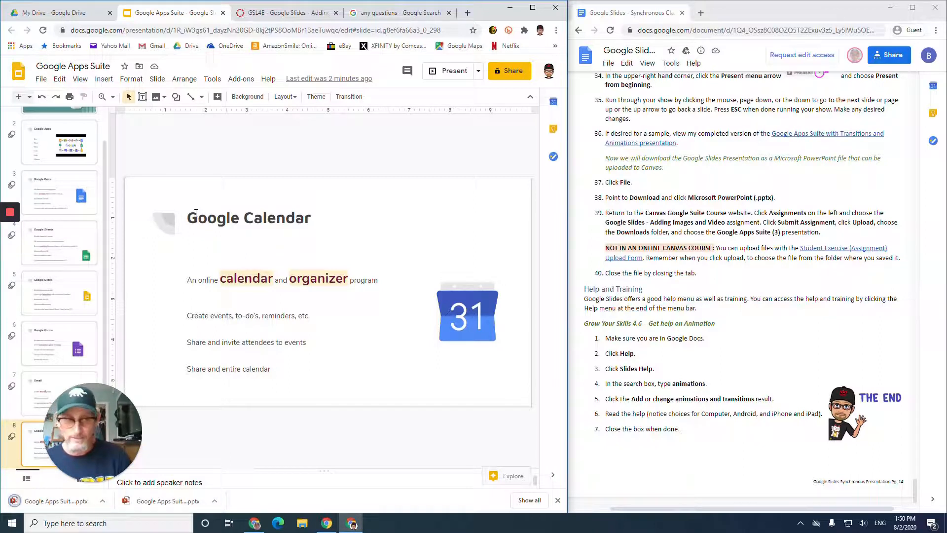
Switch to Canvas and open the GSL4F - Google Slides - Adding Transitions and Animations assignment from the course's assignment list
{"action": "left_click", "coordinate": [303, 14]}
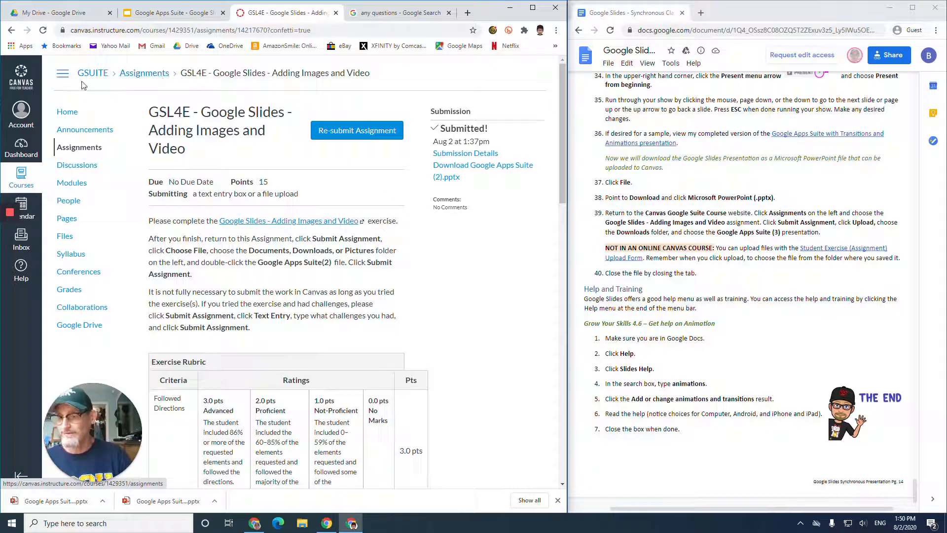
{"action": "left_click", "coordinate": [154, 74]}
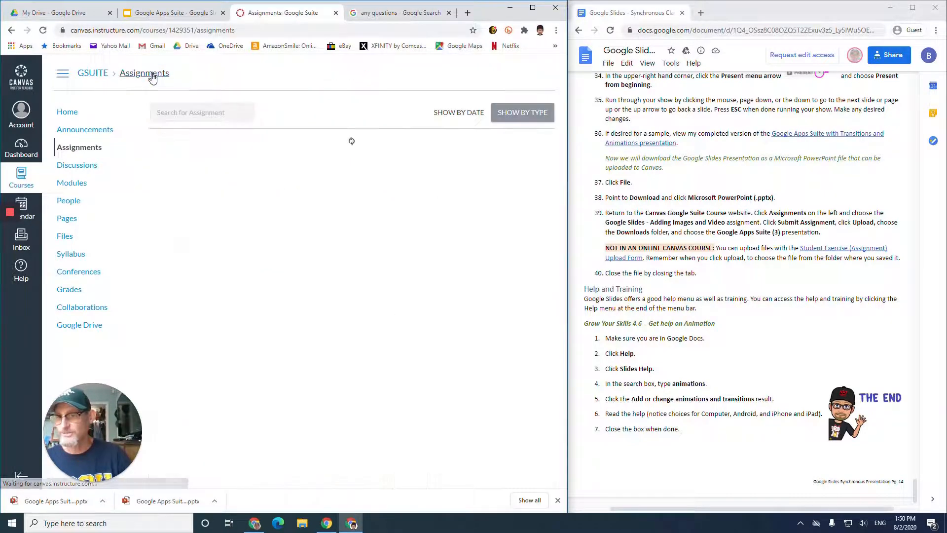
{"action": "scroll", "coordinate": [298, 311], "scroll_direction": "down", "scroll_amount": 4}
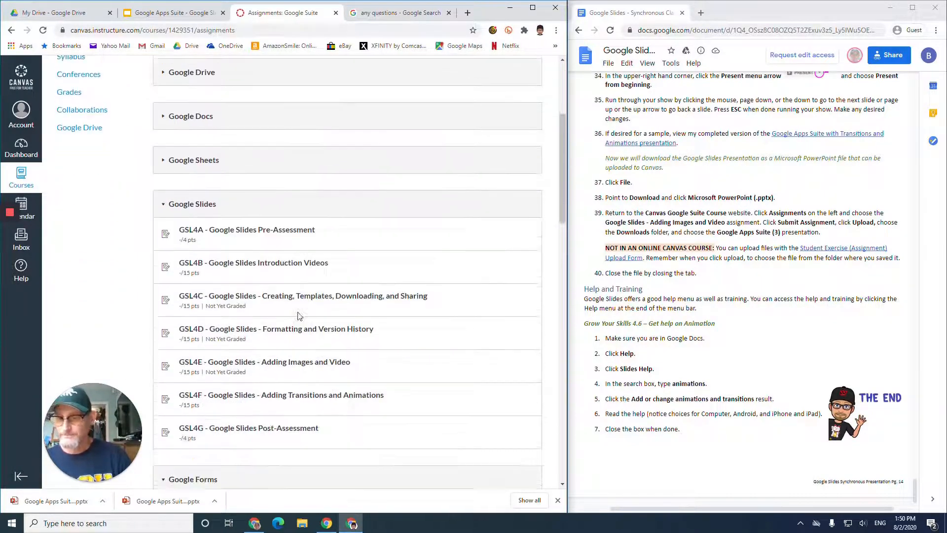
{"action": "scroll", "coordinate": [301, 309], "scroll_direction": "down", "scroll_amount": 1}
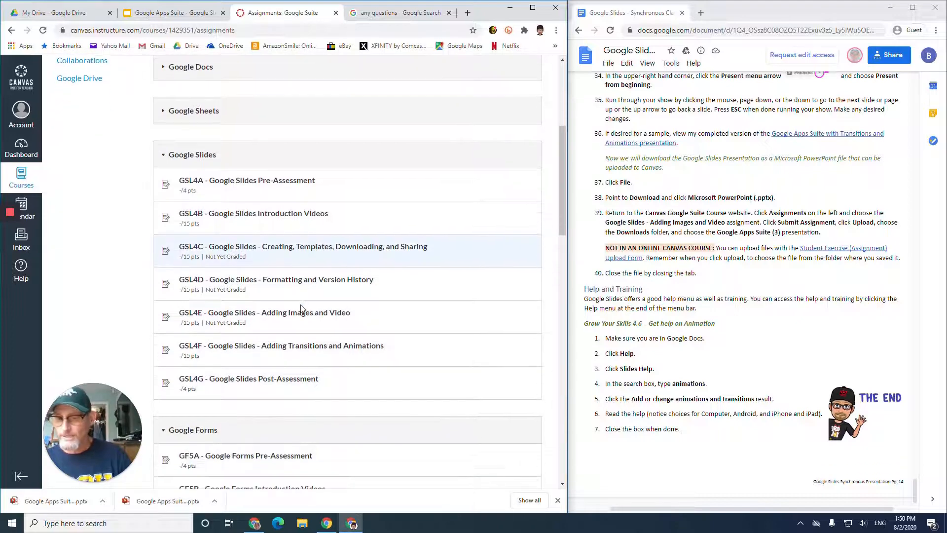
{"action": "left_click", "coordinate": [312, 347]}
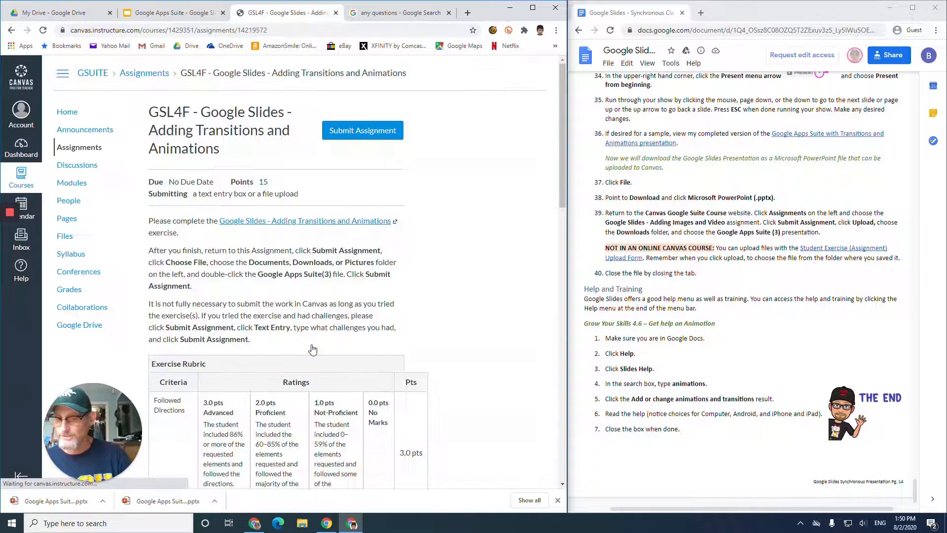
Submit Google Apps Suite (3).pptx from Downloads as the assignment's file upload, and return to the presentation in Google Slides
{"action": "left_click", "coordinate": [356, 134]}
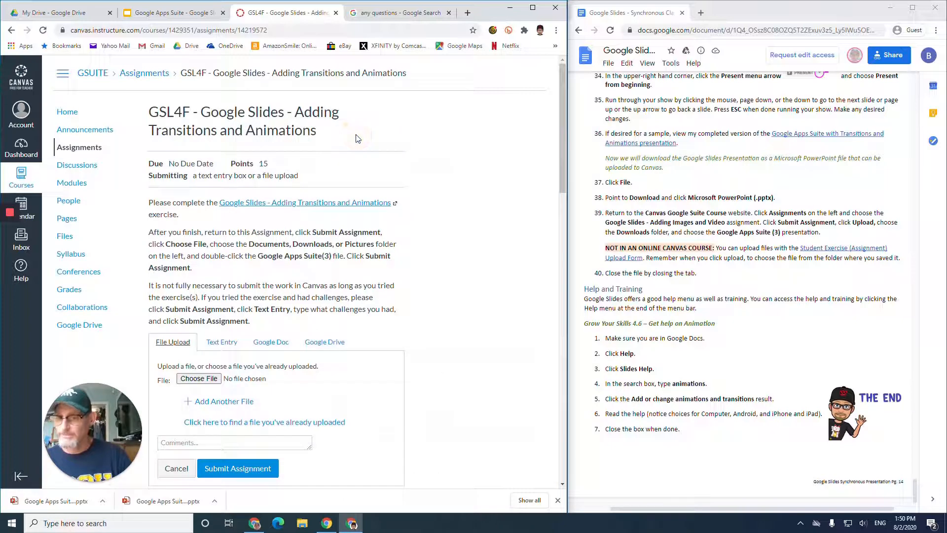
{"action": "left_click", "coordinate": [200, 379]}
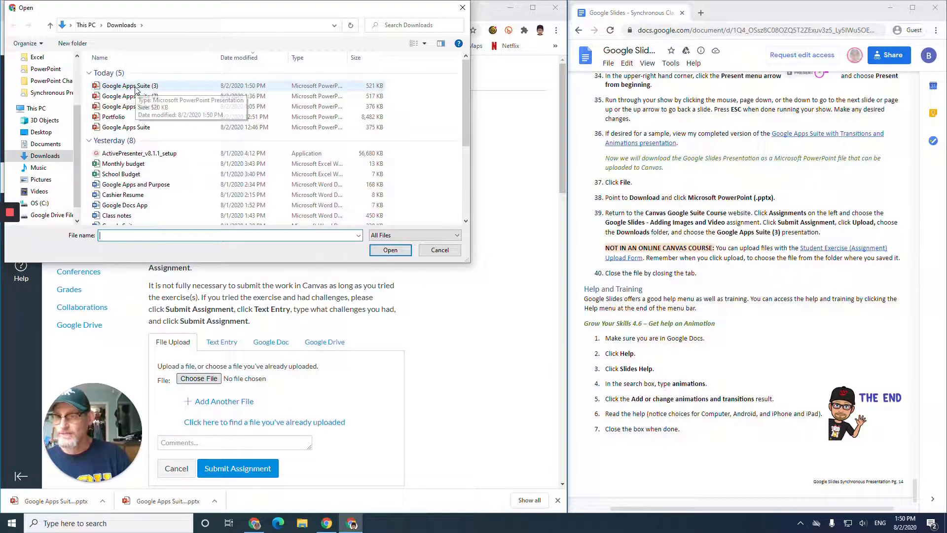
{"action": "left_click", "coordinate": [136, 87]}
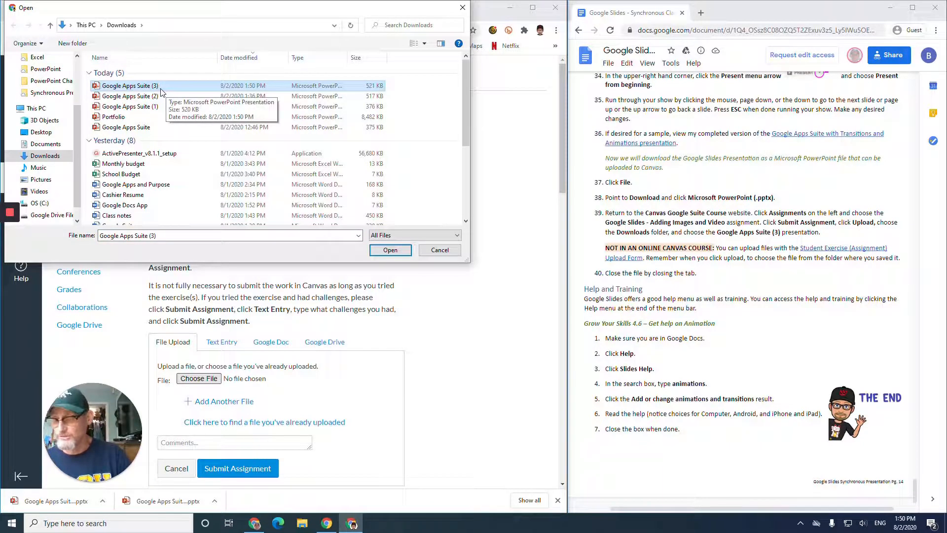
{"action": "left_click", "coordinate": [390, 250]}
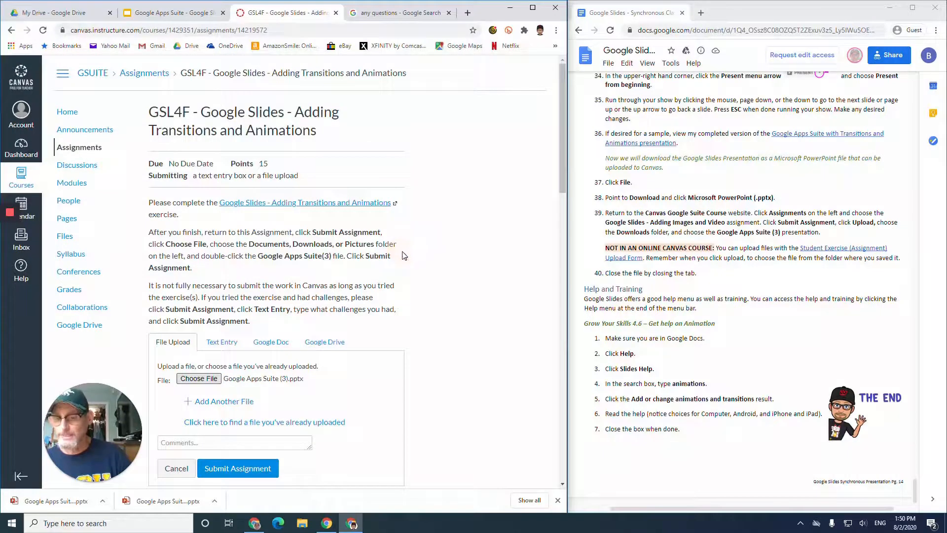
{"action": "left_click", "coordinate": [259, 472]}
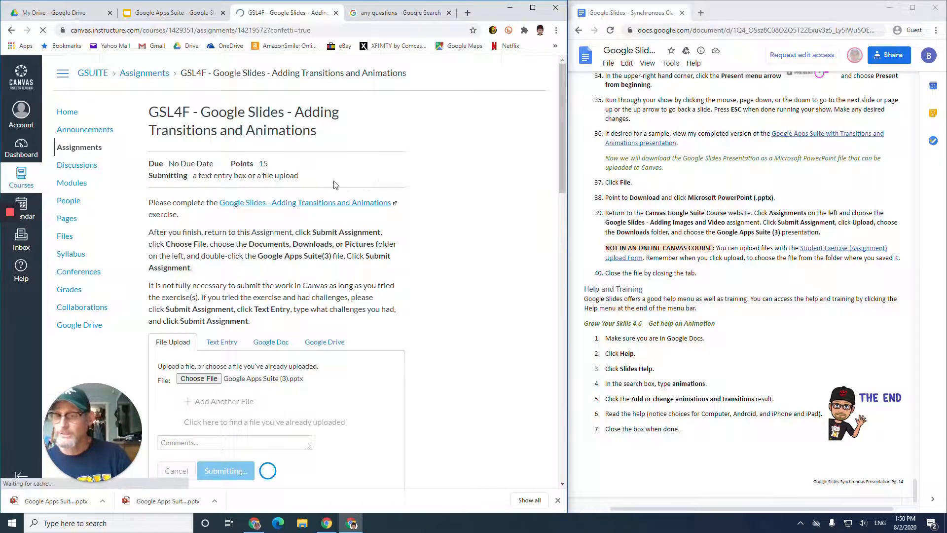
{"action": "left_click", "coordinate": [176, 14]}
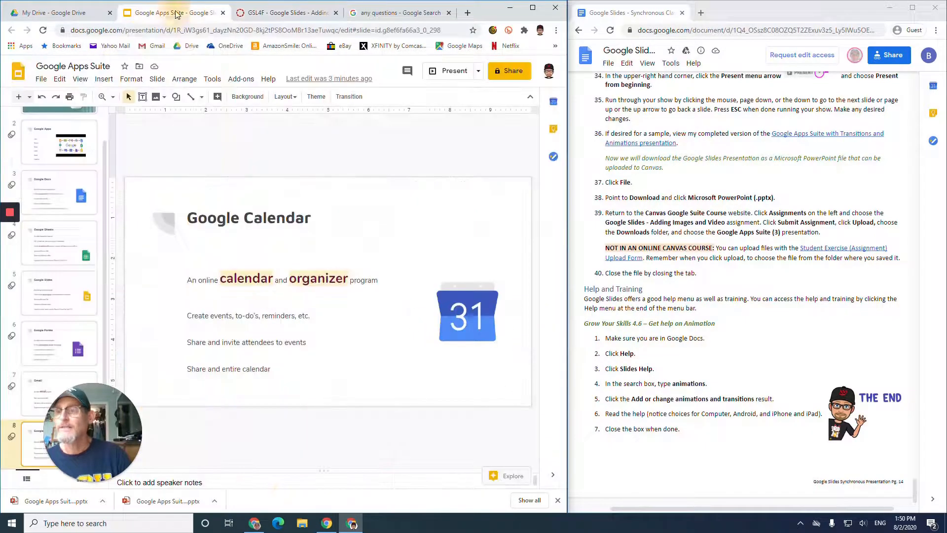